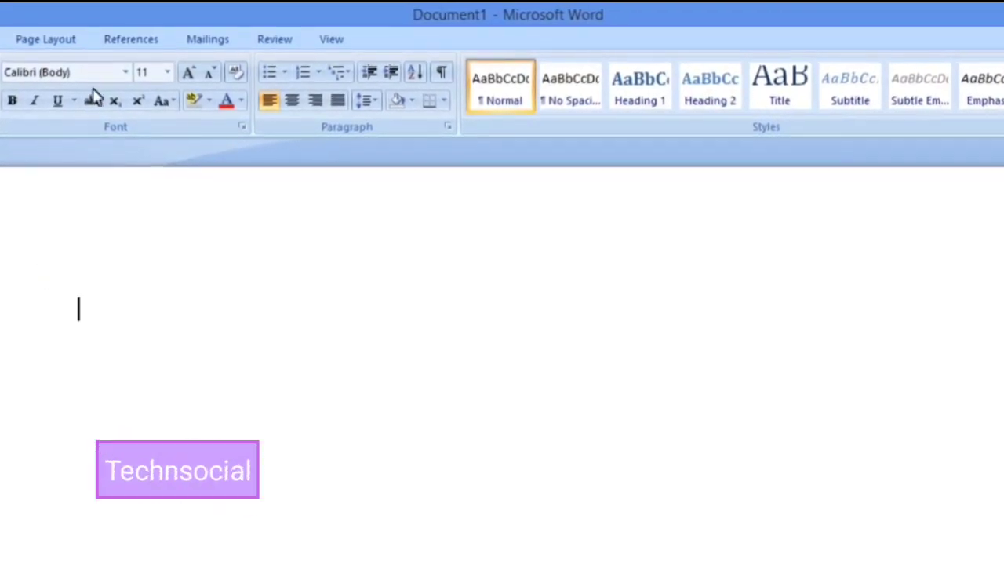
- Set the blank page to A4 paper size and turn on the ruler
click(24, 43)
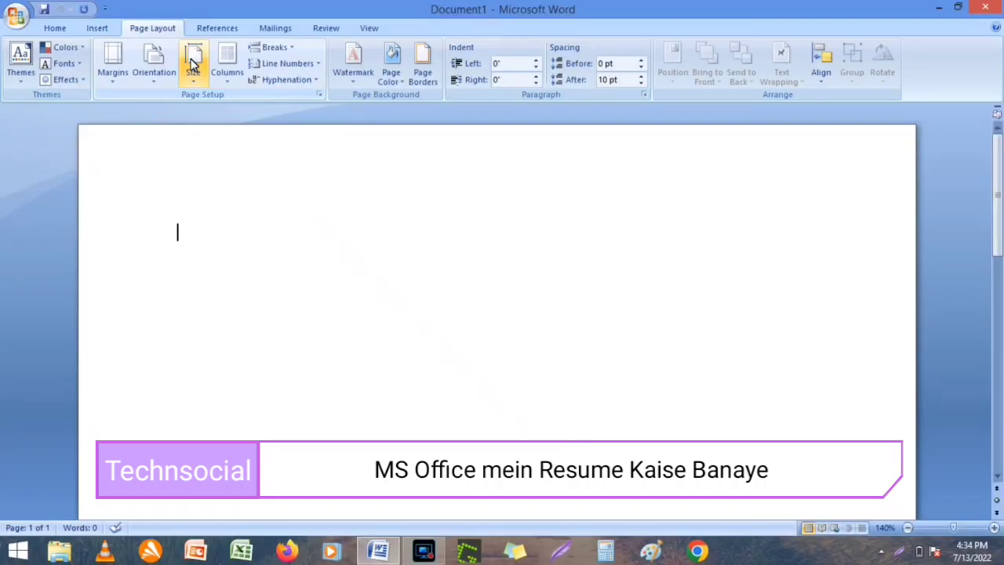
click(192, 63)
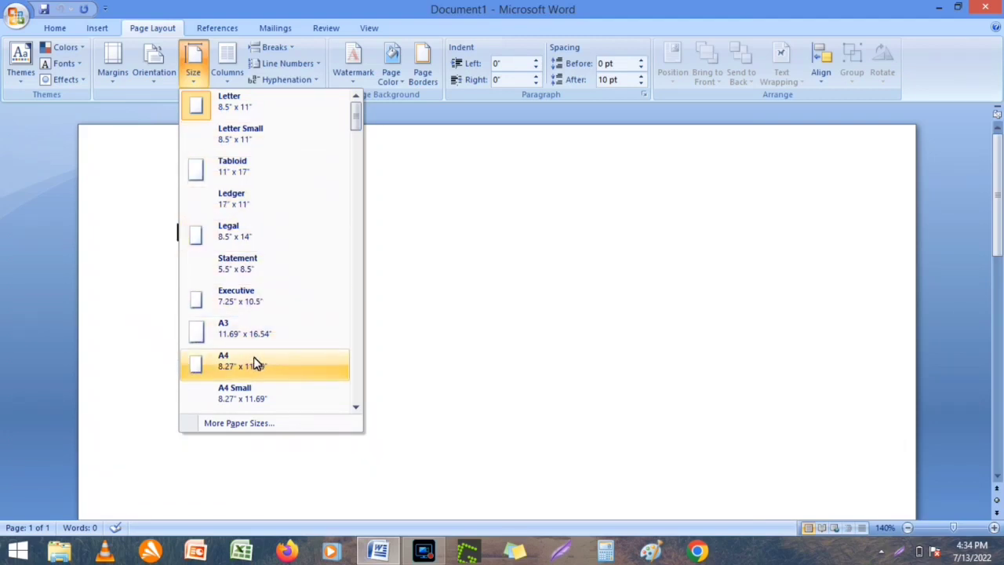
click(290, 363)
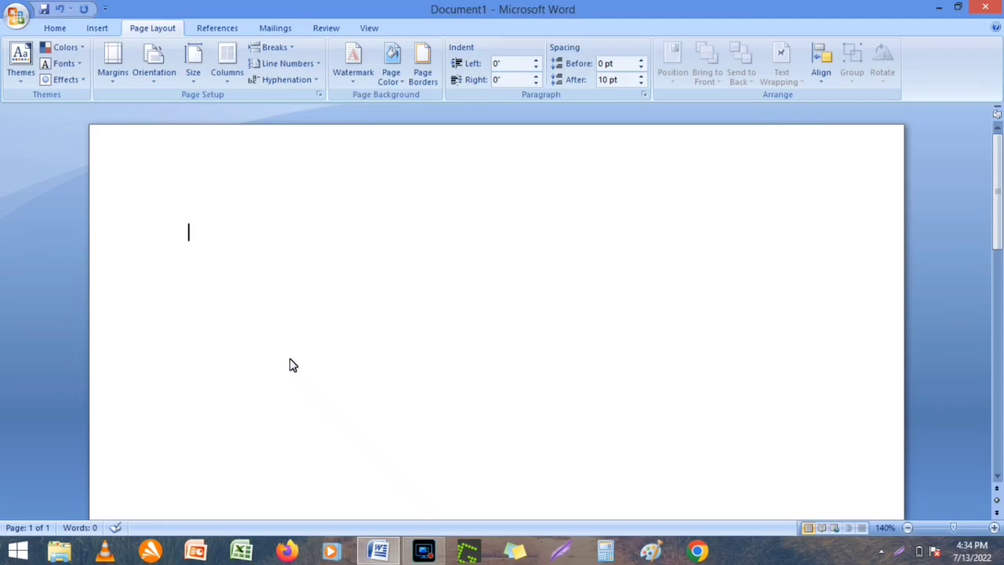
click(369, 29)
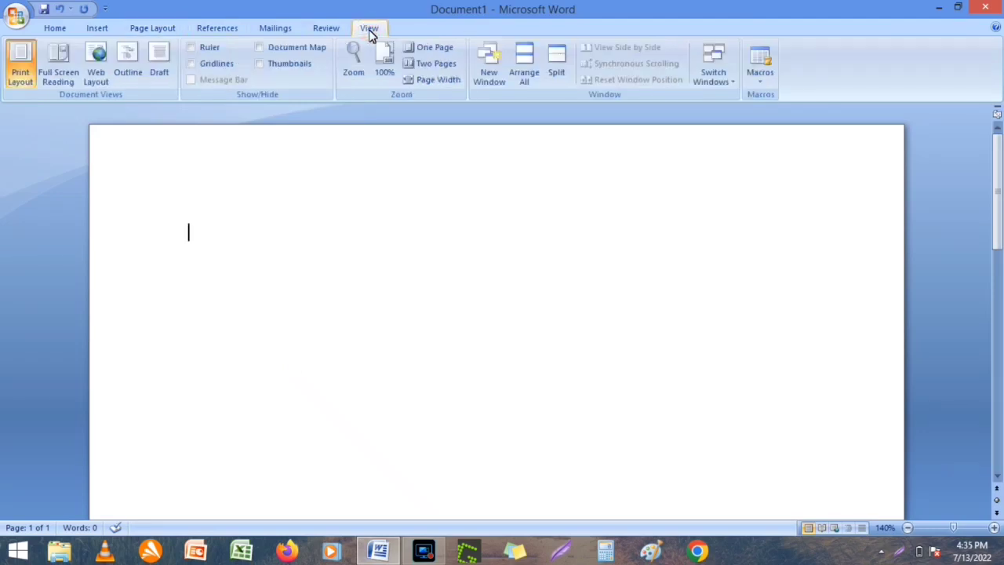
click(196, 48)
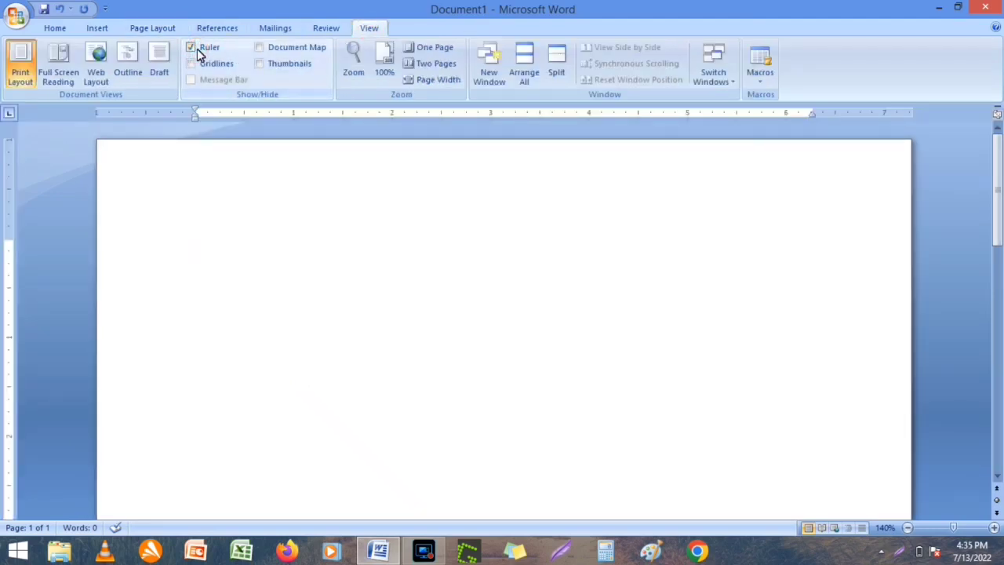
click(58, 27)
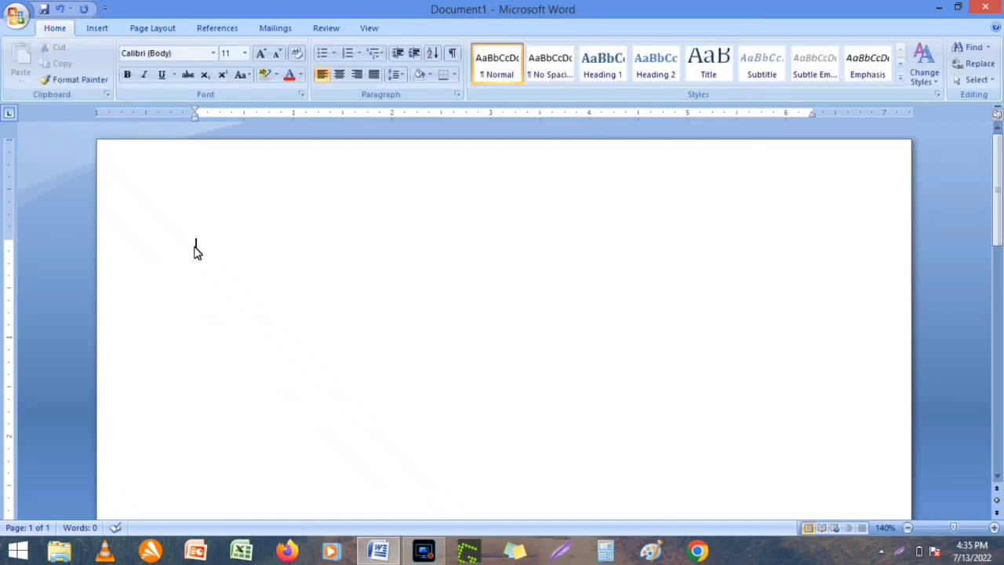
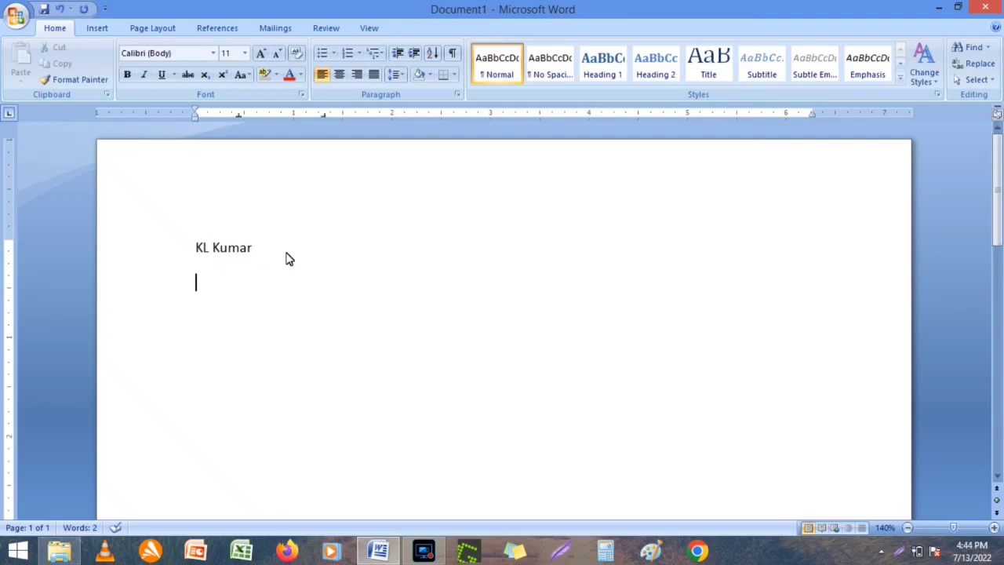
- Type the applicant's name, then 'Sales Executive (MBA)' below it, correcting the misspelled 'Excutive'
text(Sa)
text(les )
text(Excuti)
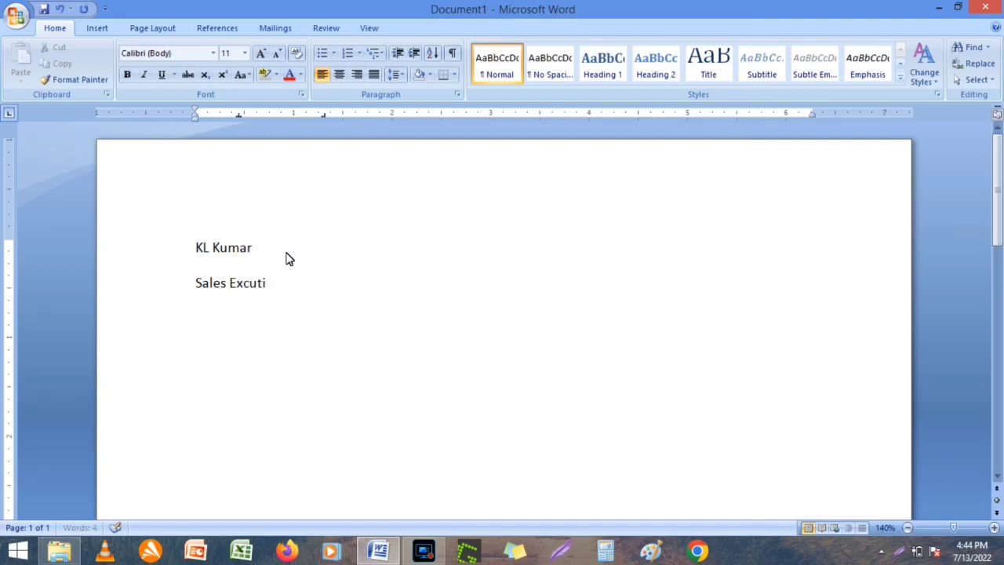
text(ve ()
text(MBA))
right_click(237, 290)
click(206, 318)
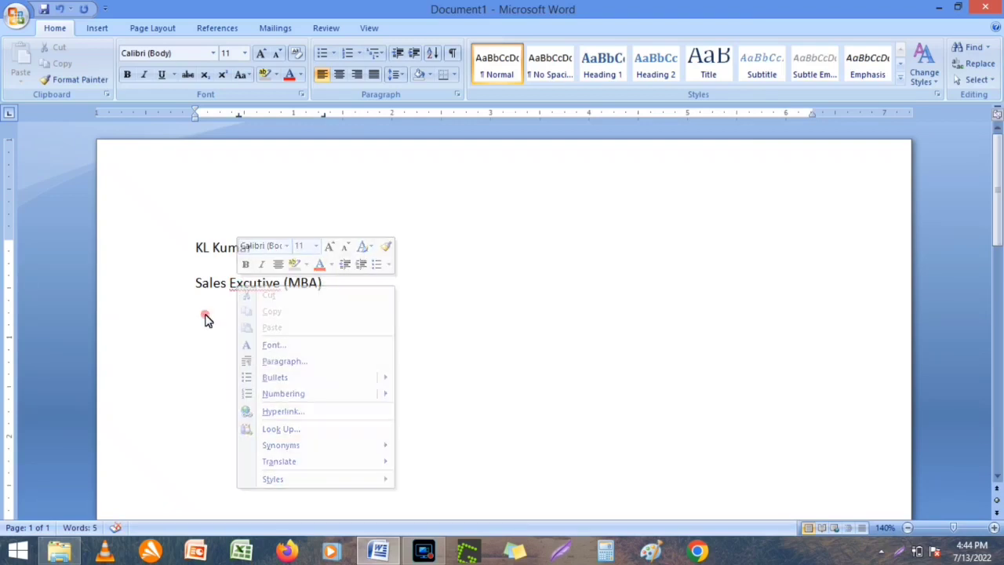
click(245, 289)
text(e)
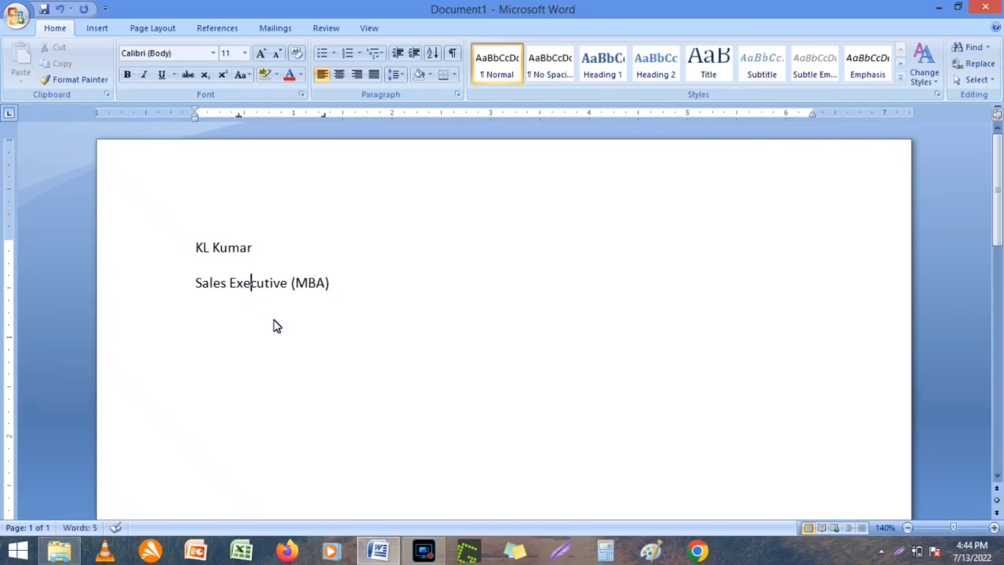
click(274, 321)
click(395, 273)
- Apply the No Spacing style to the name and job title lines
click(197, 248)
drag(198, 248, 329, 283)
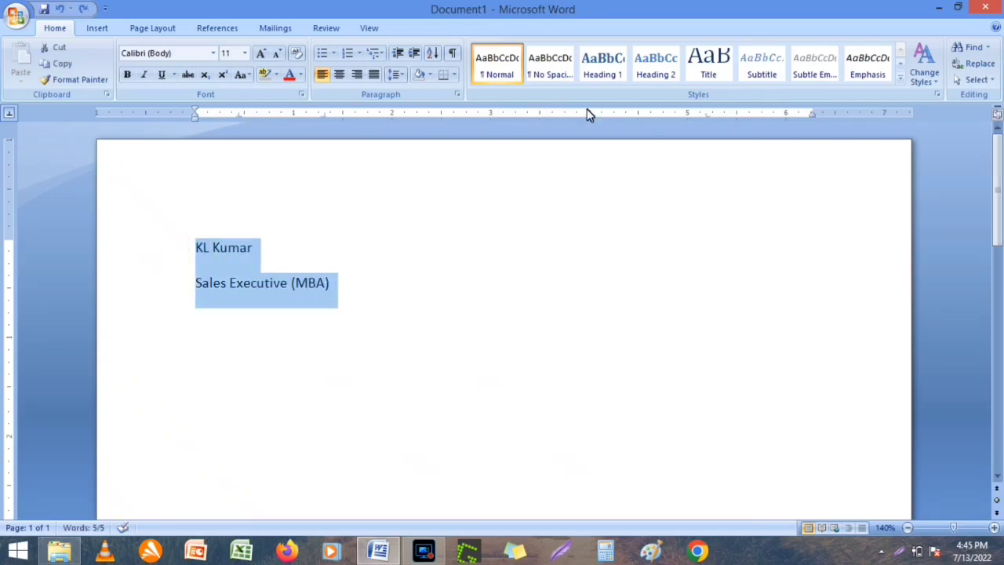
click(547, 81)
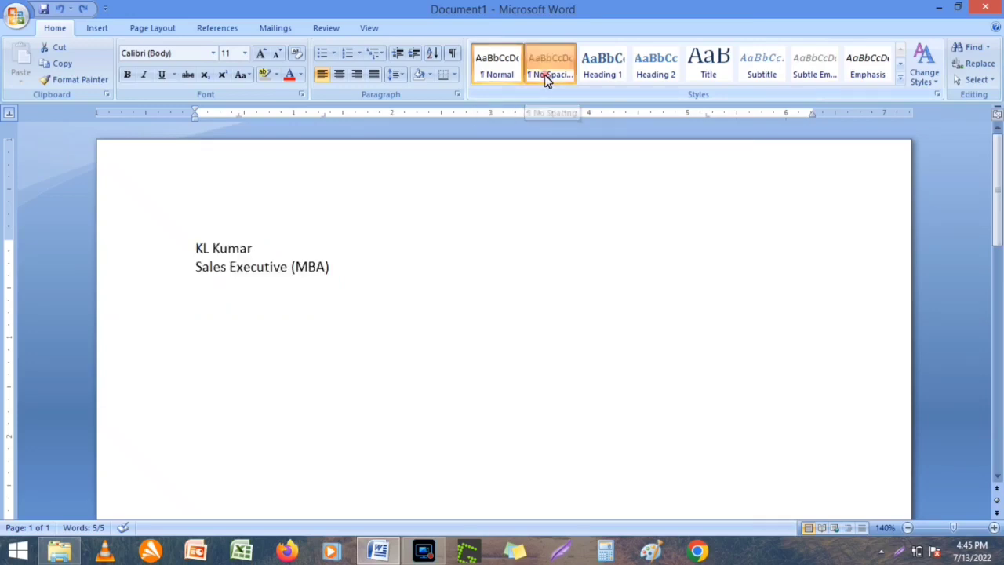
click(472, 210)
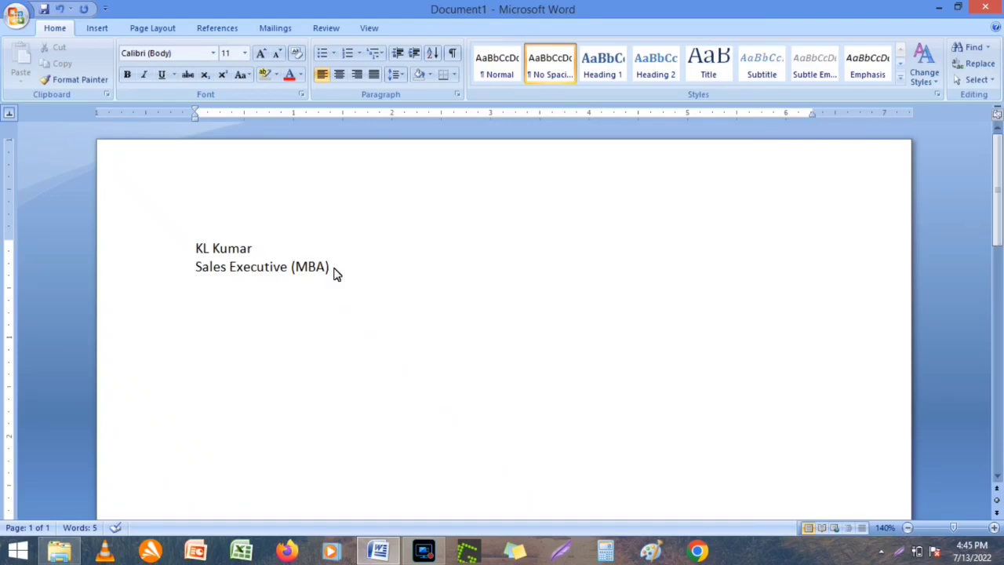
- Add a mobile number line and an email address line below the title
text(M-)
text( 92)
text(xxxxx657)
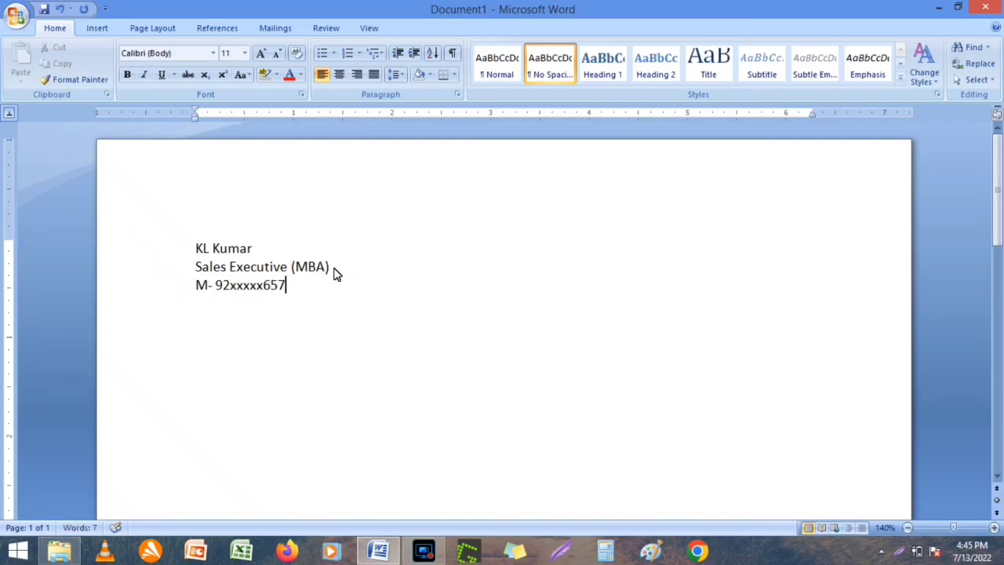
key(Return)
text(emai)
text(l-)
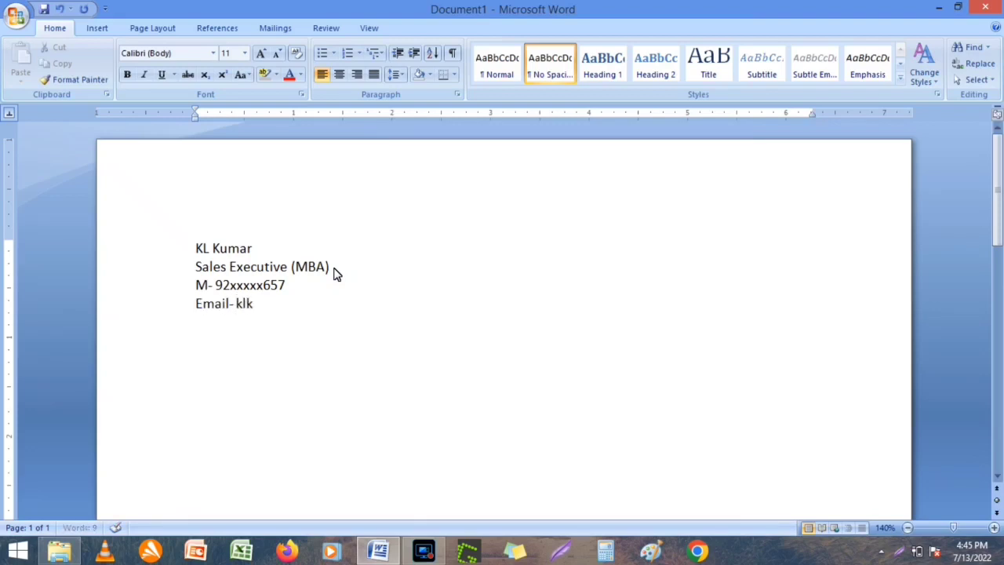
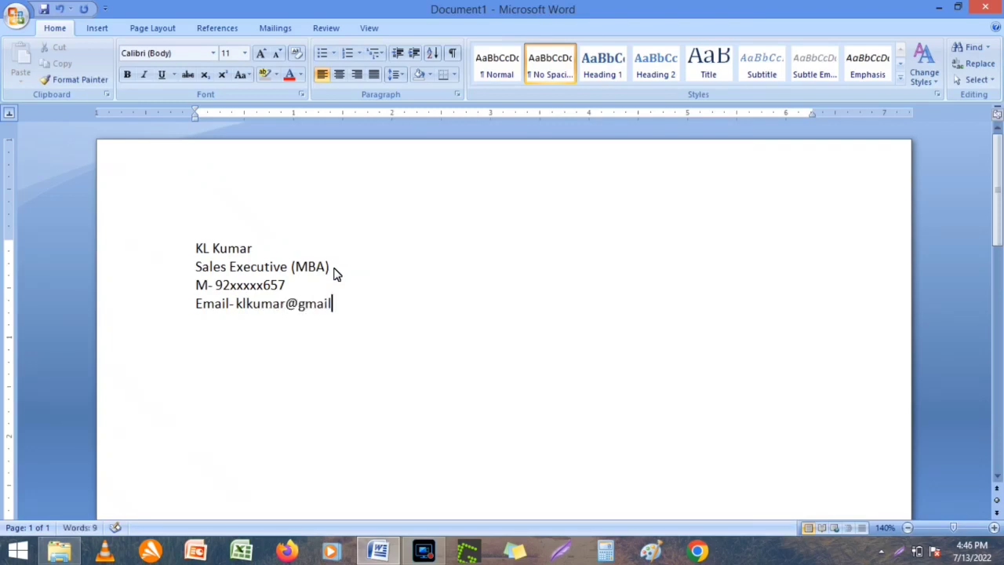
key(Left)
key(Left)
key(Left)
key(Left)
key(Left)
key(Left)
key(Left)
- Fix the email address, then save the resume as a Word document on the Desktop
text(g)
click(385, 304)
key(ctrl+s)
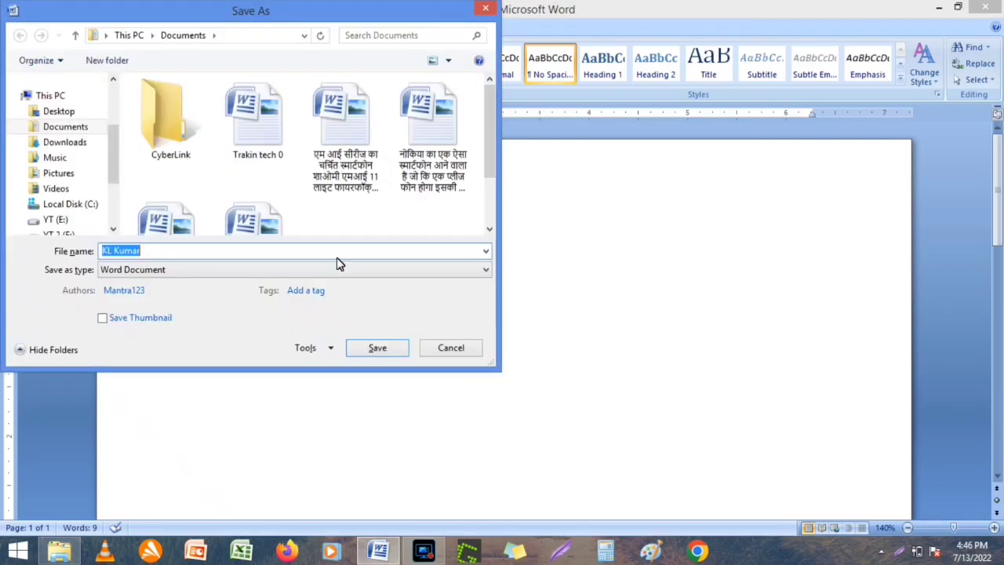
click(70, 114)
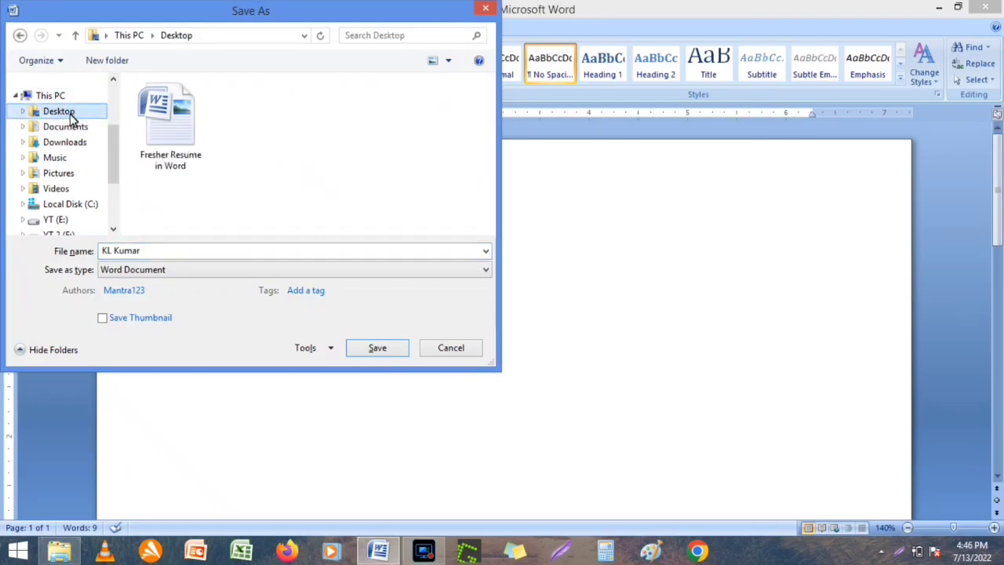
click(152, 252)
click(155, 255)
text(Resme)
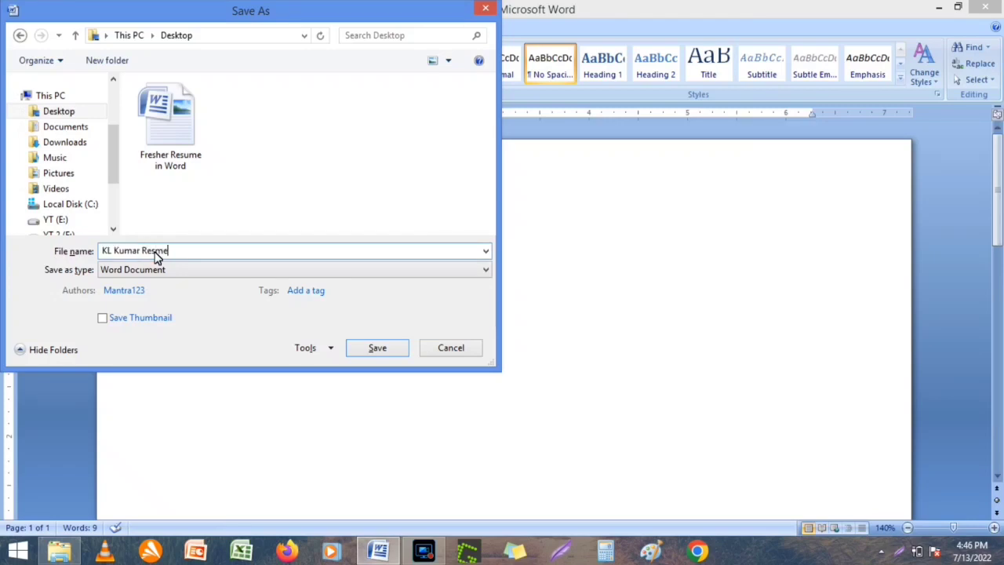
click(373, 348)
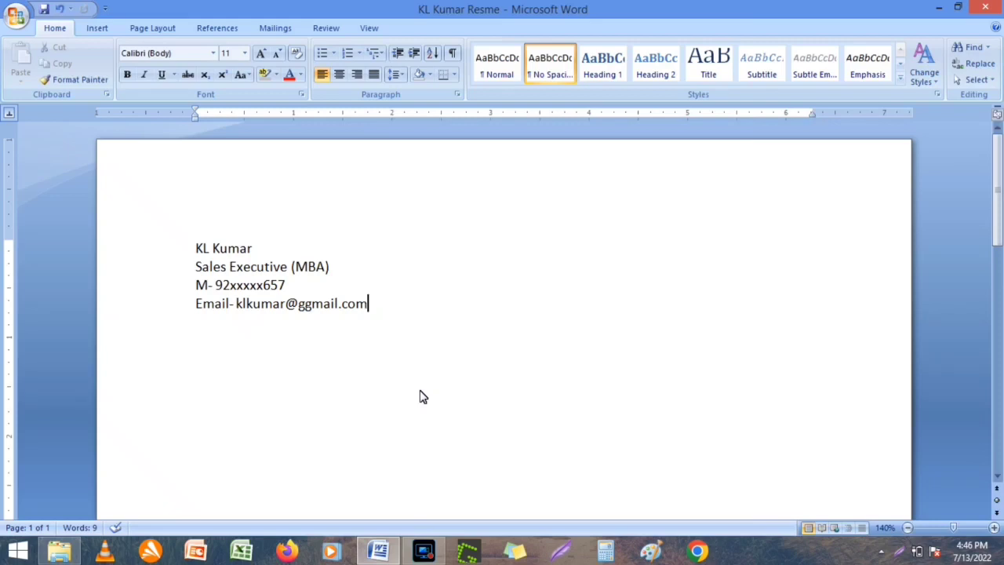
- Add an underscore divider line below the email line
key(Return)
text(_______________)
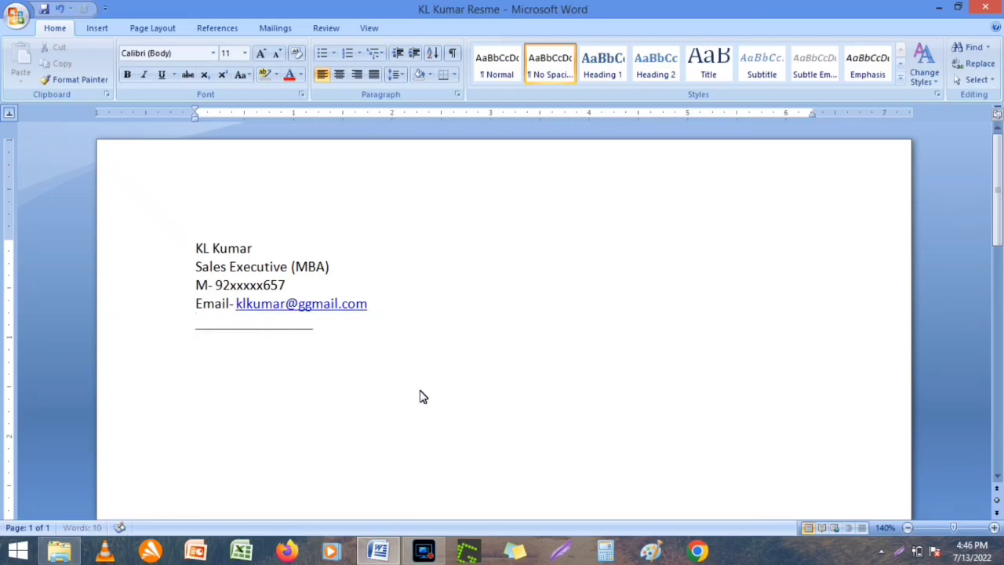
text(___________________________________________________________________)
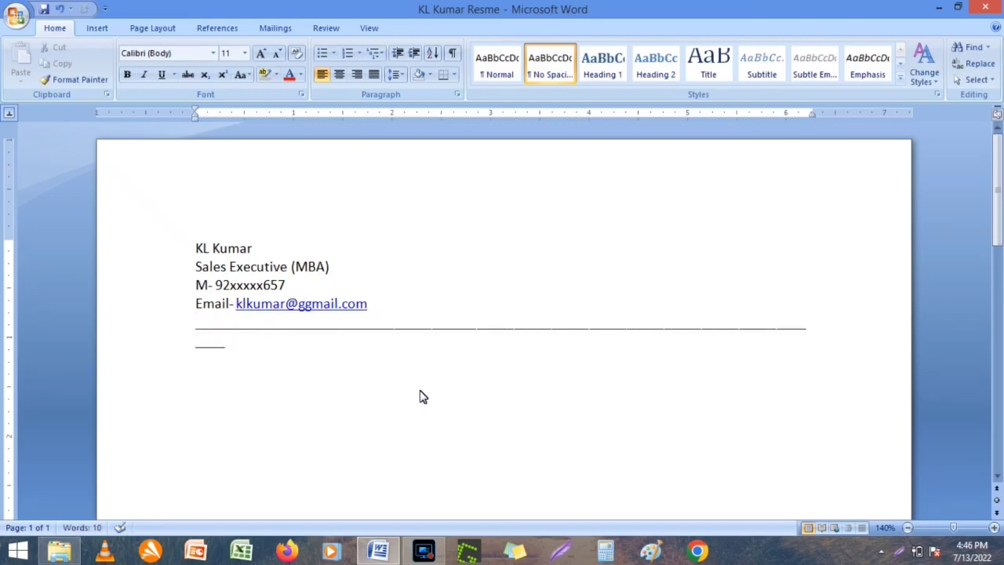
key(BackSpace)
key(BackSpace)
key(BackSpace)
key(BackSpace)
key(BackSpace)
key(BackSpace)
key(BackSpace)
key(BackSpace)
key(BackSpace)
key(Return)
- Add a 'Career Objective' heading and begin its sentence 'Seeing an Career in Sales Industries…'
text(Car)
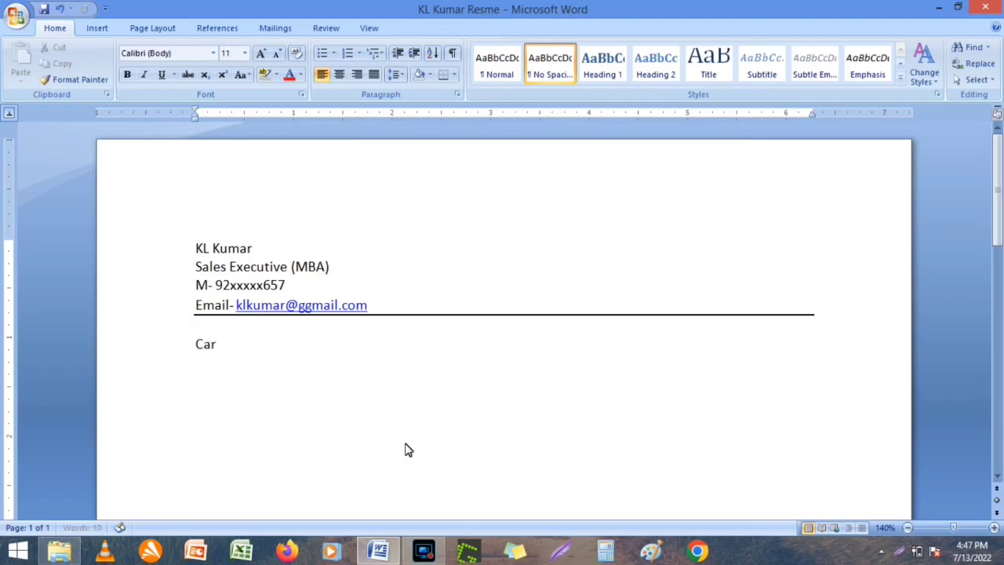
text(eer Ob)
text(jective)
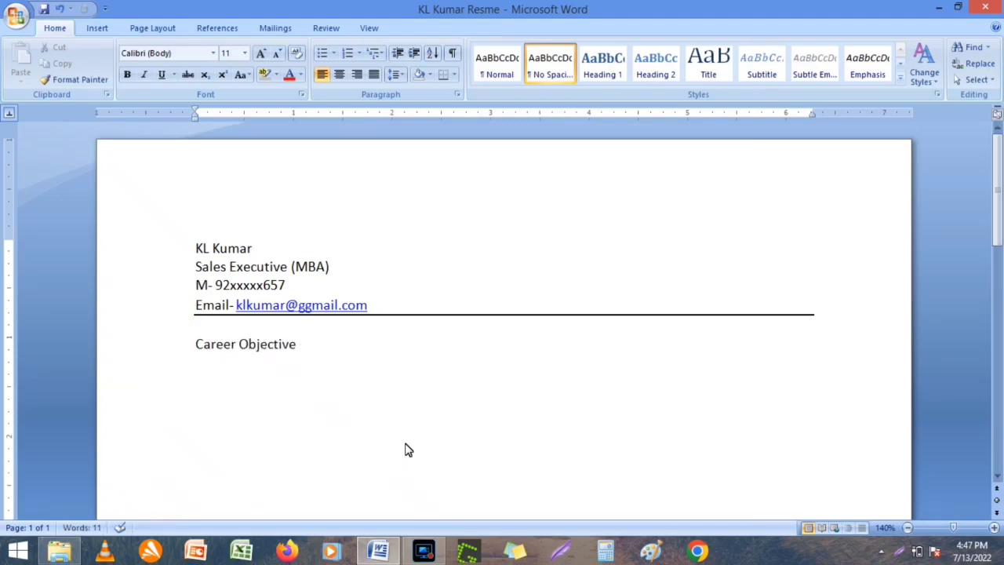
key(Return)
text(See)
text(in)
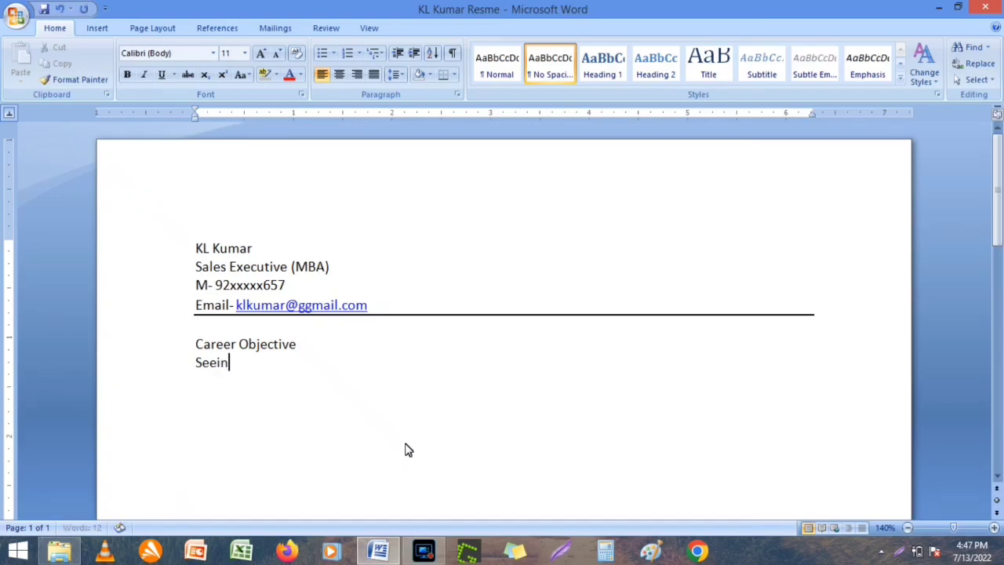
text(g an)
text( Career i)
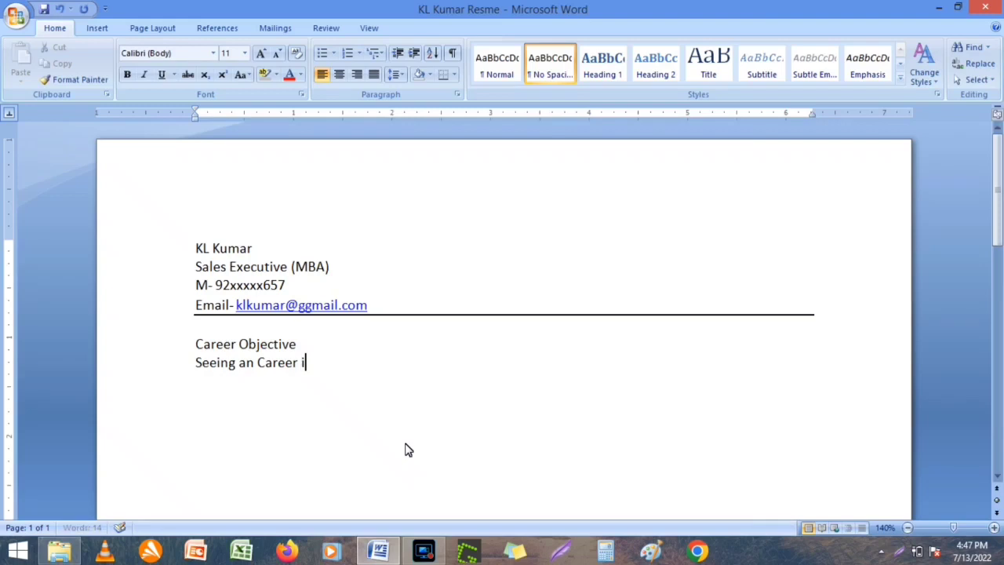
text(n Sales)
text( Industrie)
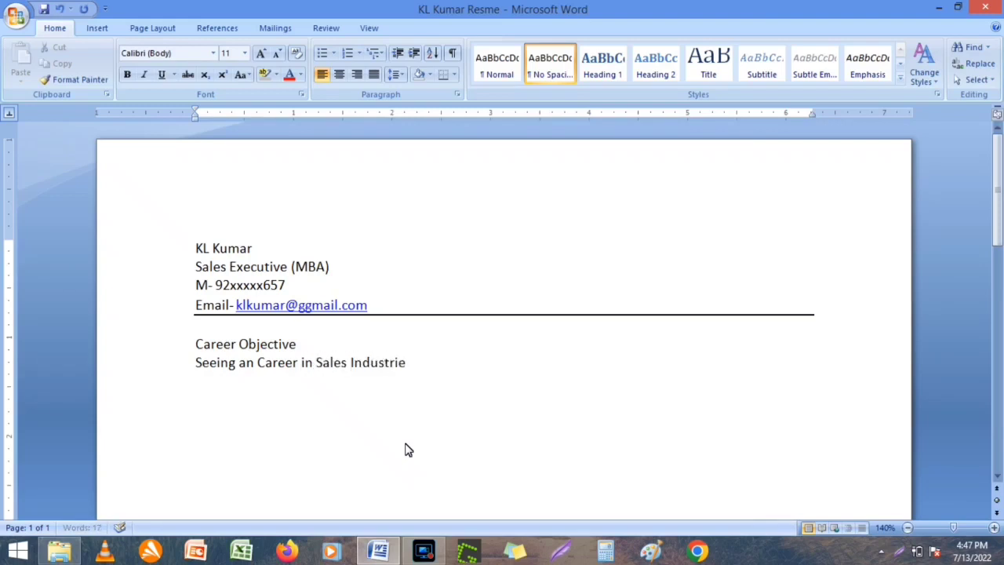
text(s Where)
text( I )
text(Util)
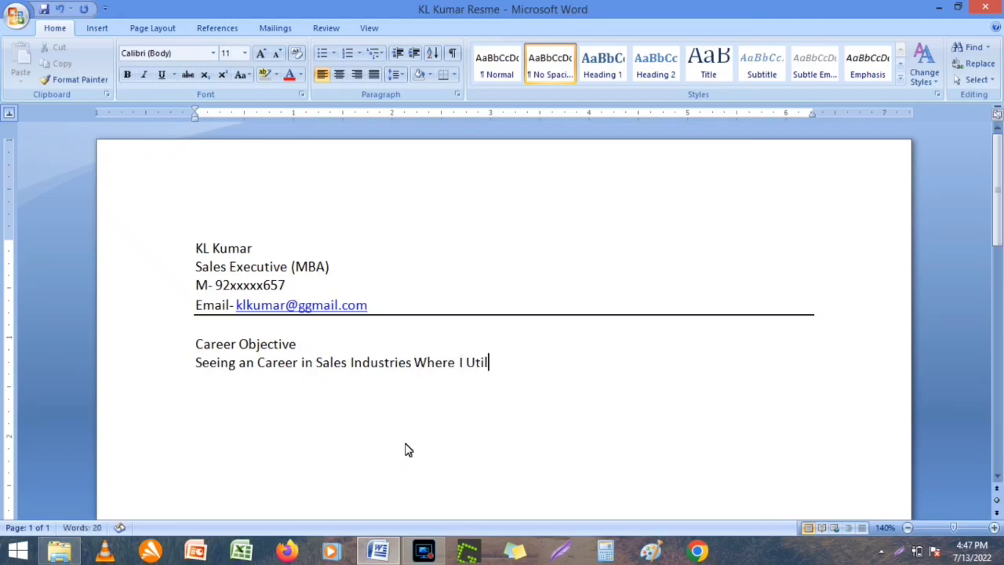
text(ize my )
text(St)
text(rength )
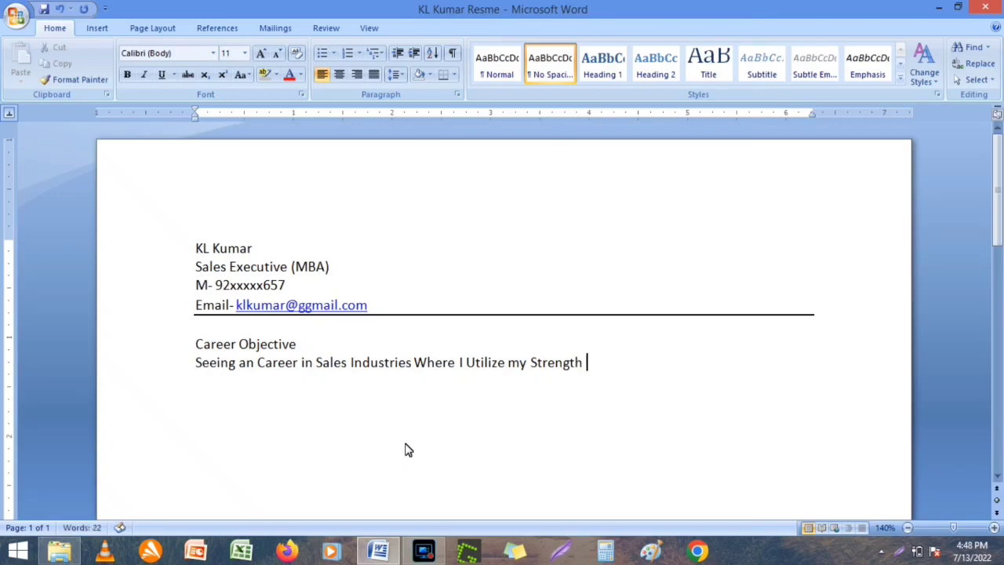
text(&)
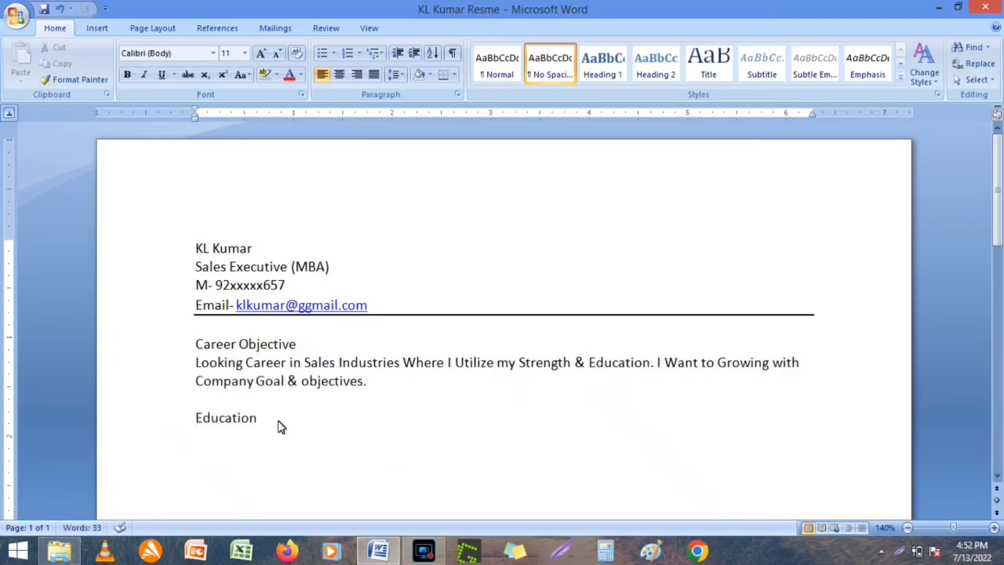
- List 'MBA in Marketing from Delhi University in 2022' and 'BA in Mathura University in 2020'
key(Return)
text(MBA)
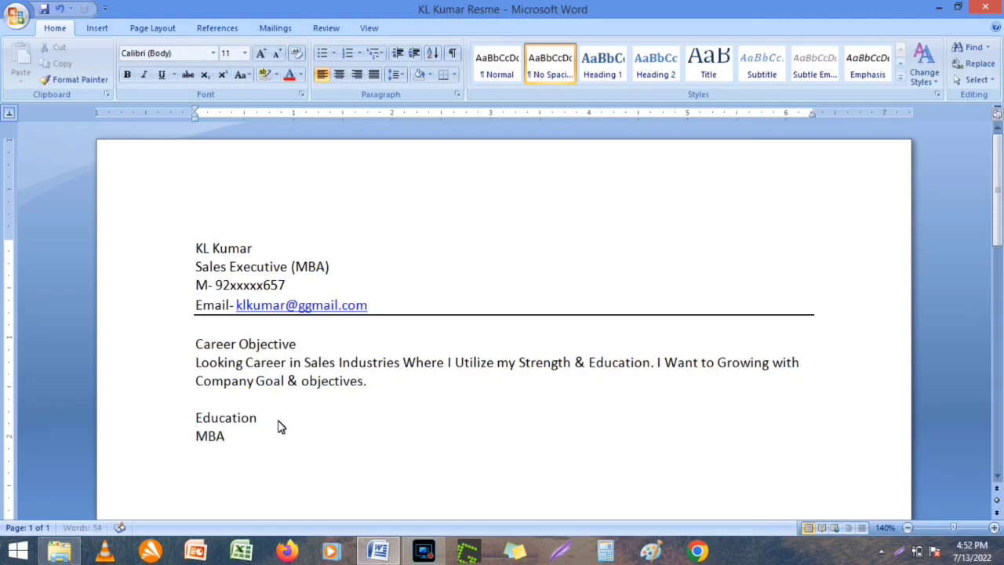
text( in)
text( S)
text(le)
key(BackSpace)
key(BackSpace)
key(BackSpace)
text(Marketing from Delhi University in 2022)
key(Return)
text(BA in Mathura University in 2020)
key(Return)
- Add '12th from CBSC Board 2017' and '10th from CBSC Board in 2015' lines
text(10th & 12th from CB)
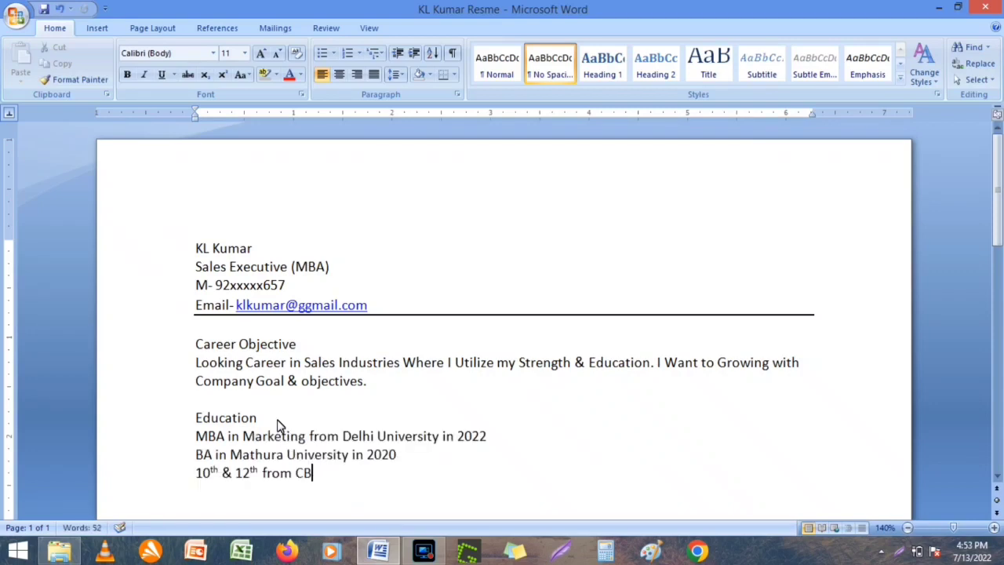
text(SC Bo)
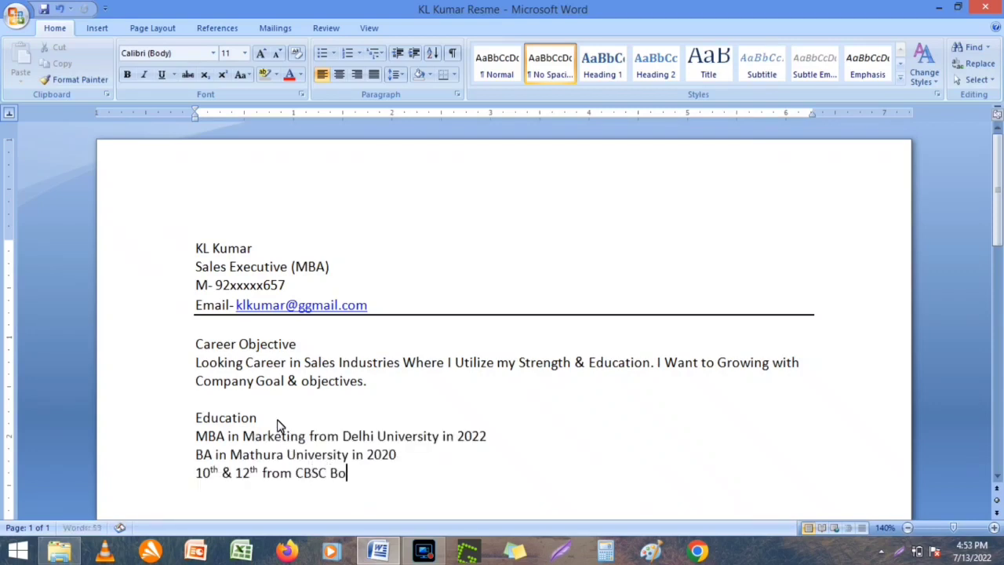
text(ard in)
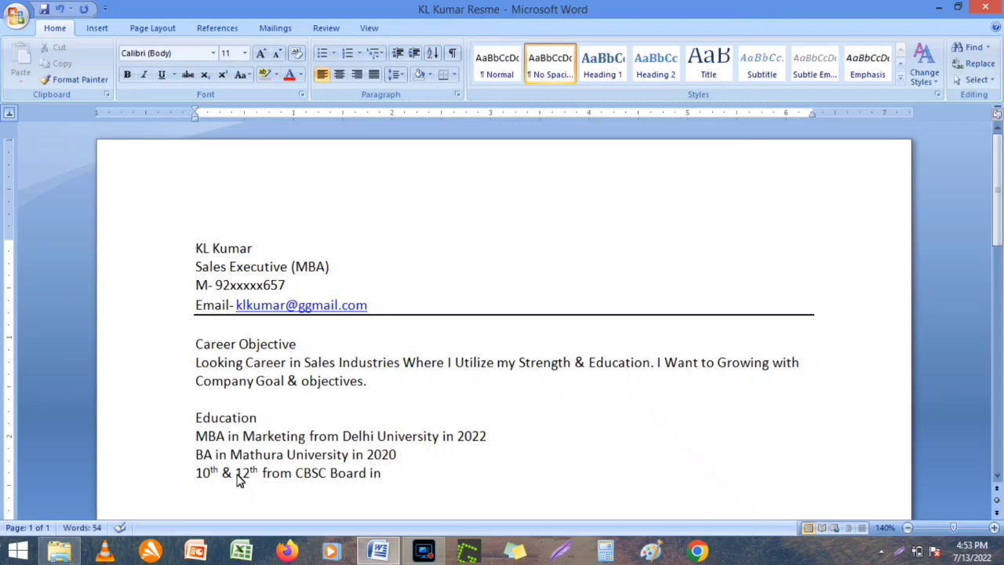
drag(248, 473, 228, 474)
key(BackSpace)
key(BackSpace)
key(BackSpace)
key(BackSpace)
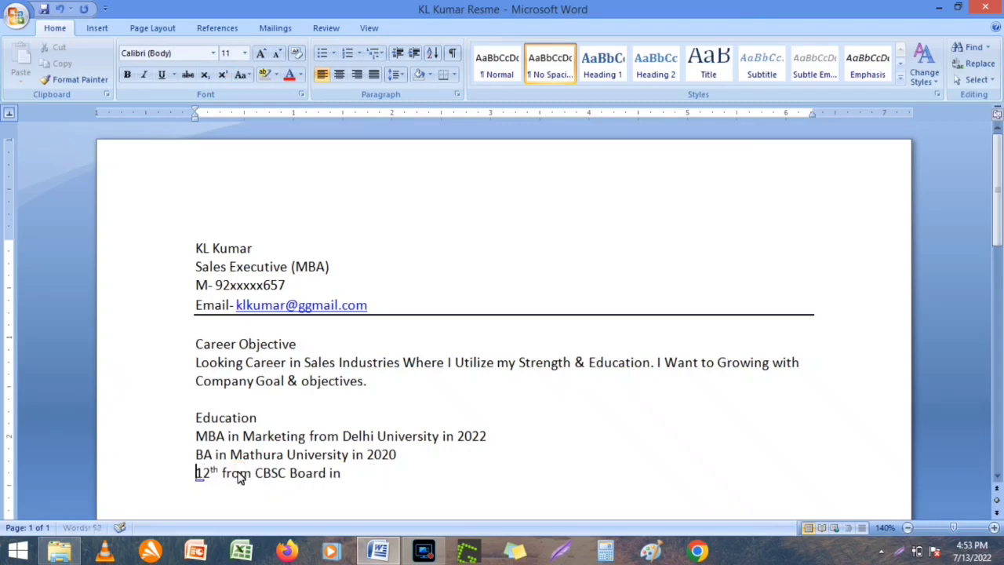
click(349, 477)
text(2017)
key(Return)
text(10th )
text(from CB)
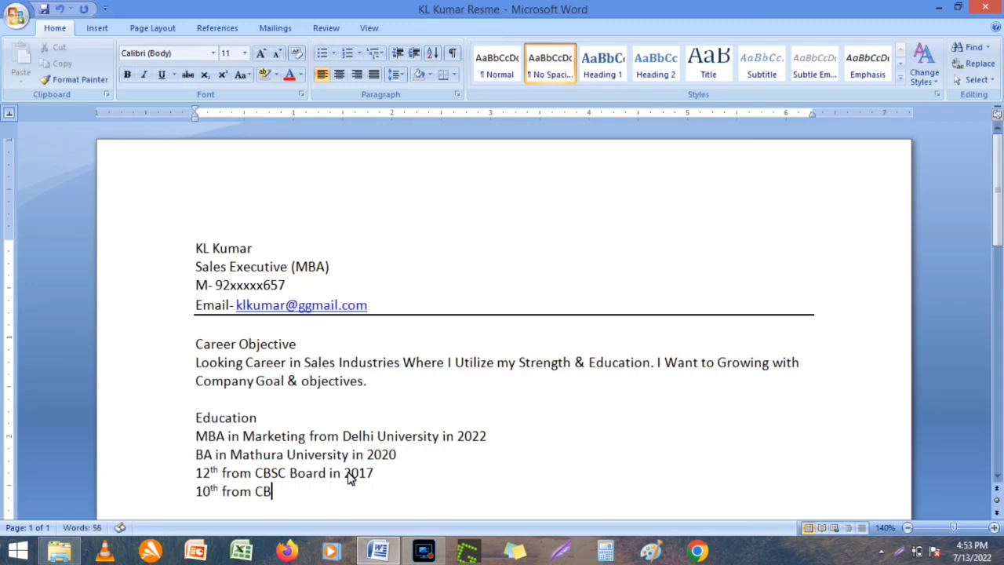
text(SC Board)
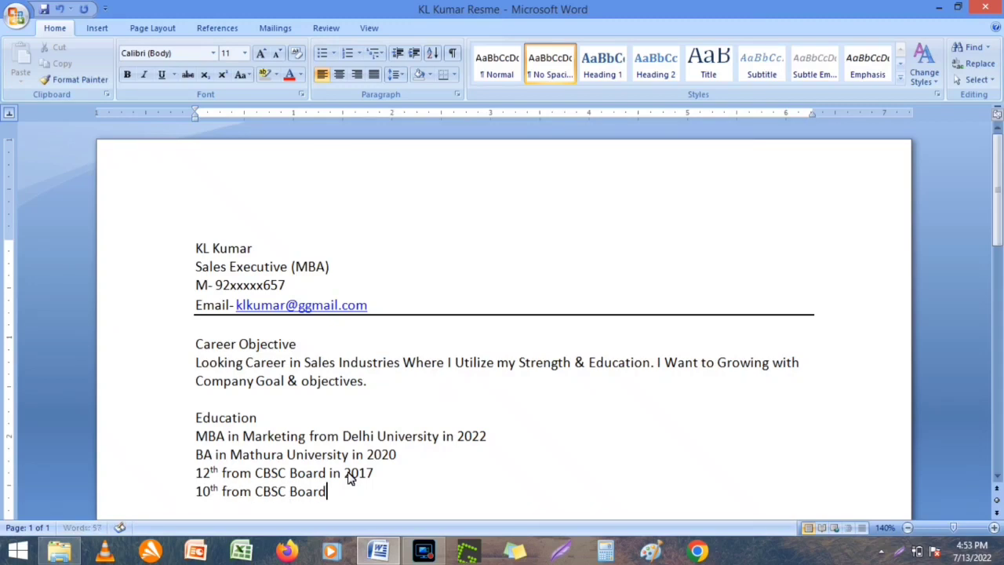
text( in 20)
text(15)
- Add a 'Project Training' heading with 'SK Maruti Showroom Mathura' beneath it
key(Return)
key(Return)
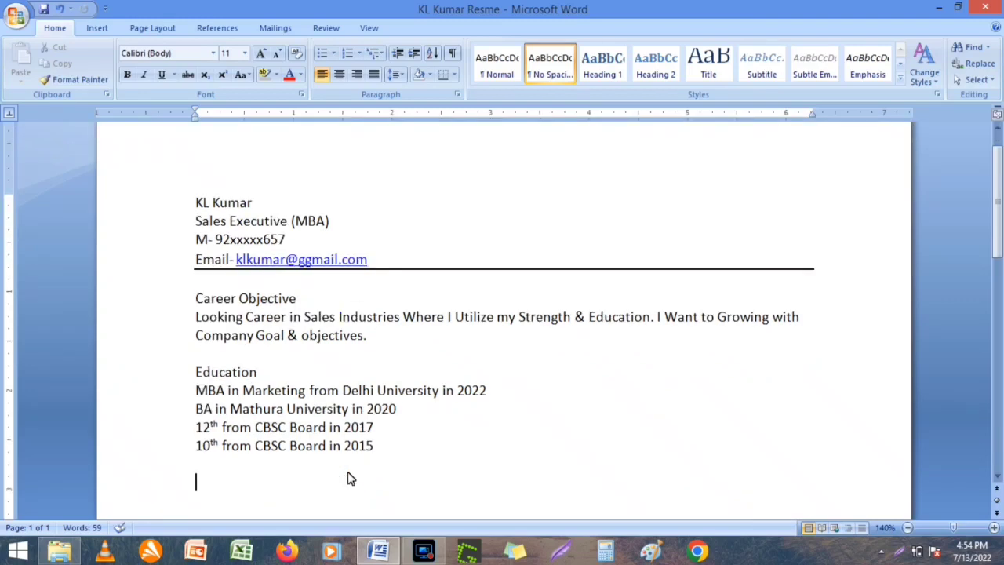
text(Proje)
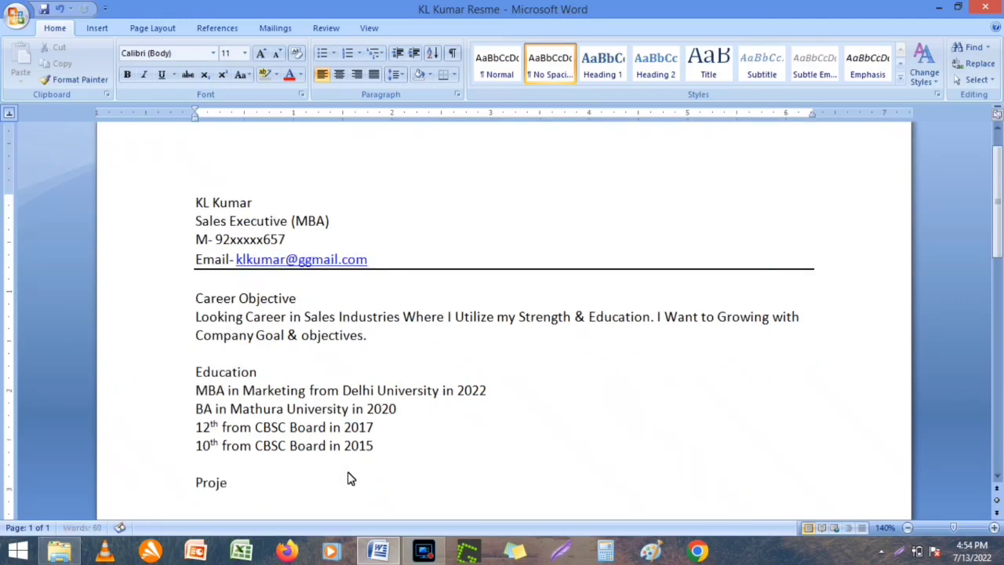
text(ct Trai)
text(ning)
key(Return)
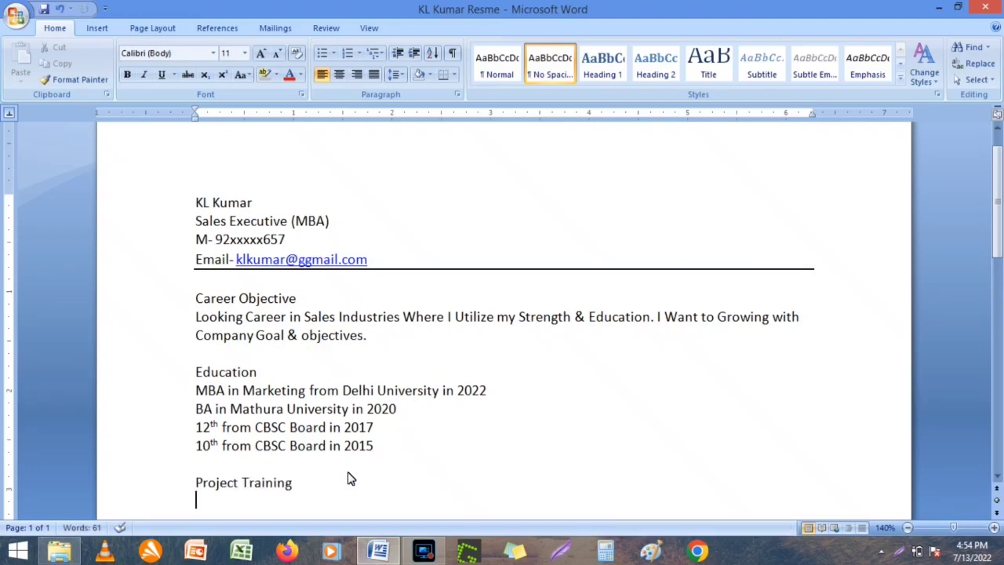
text(Mar)
text(uti )
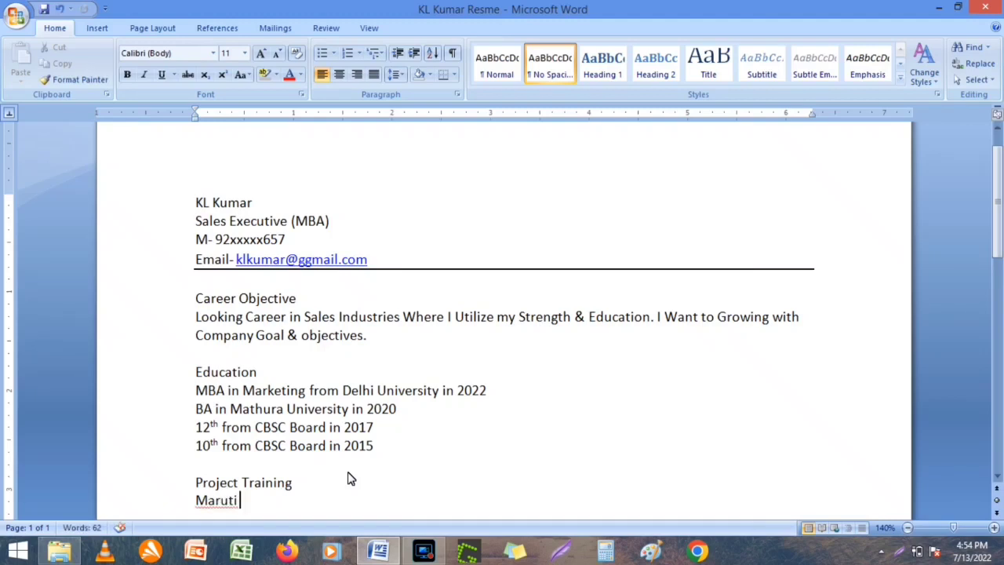
text(Sh)
text(owroom)
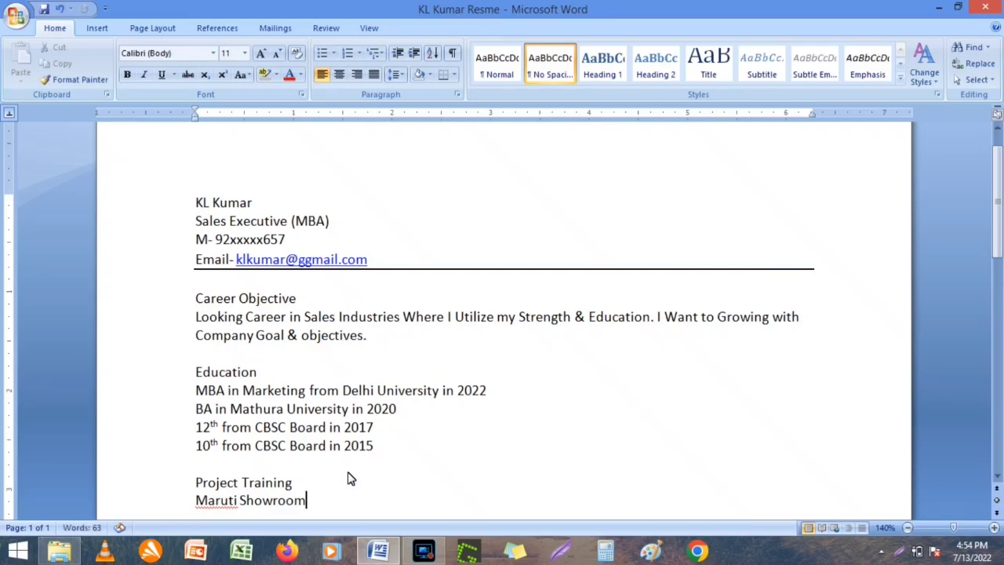
text(Ma)
text(thura)
click(197, 501)
text(S)
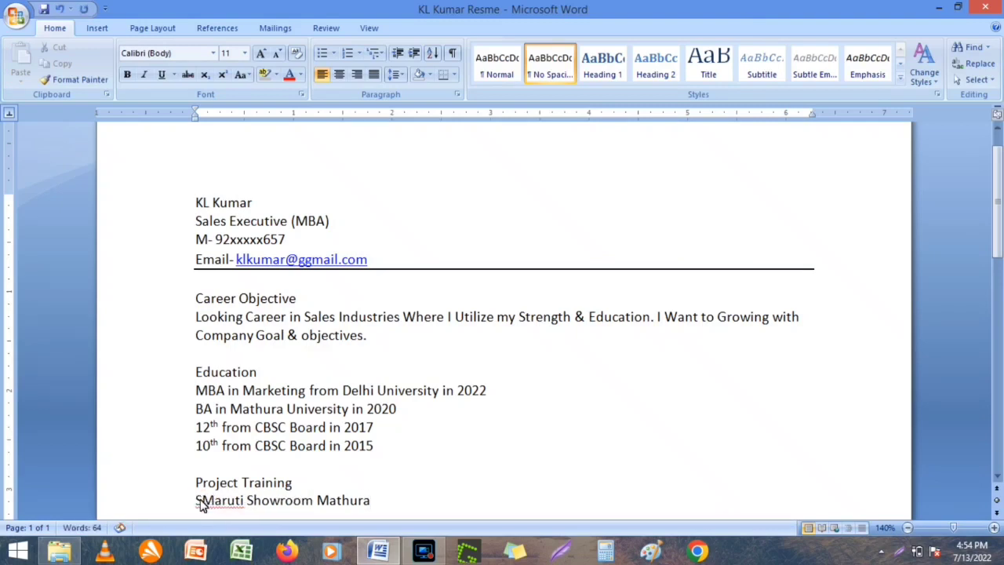
text(K)
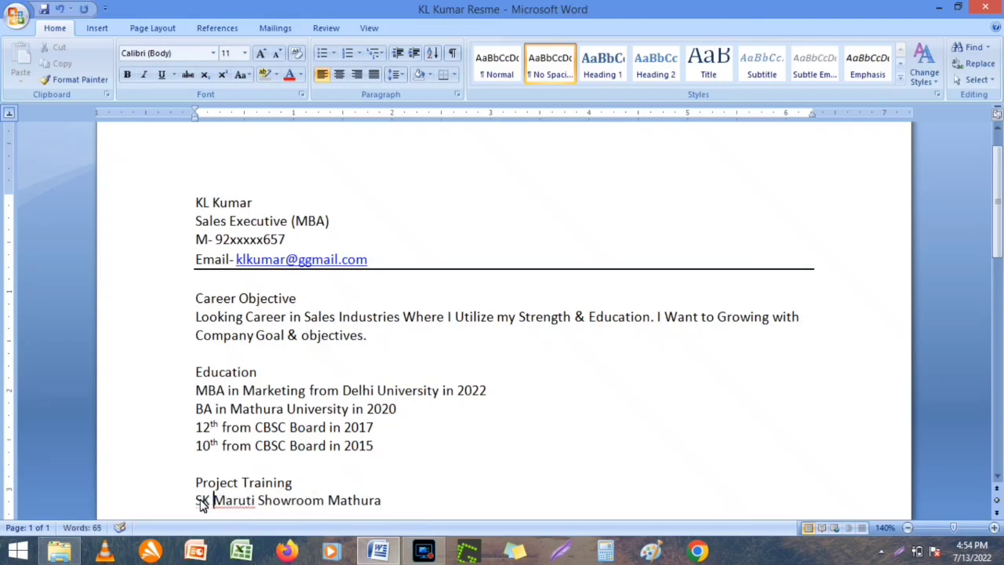
click(384, 504)
key(Return)
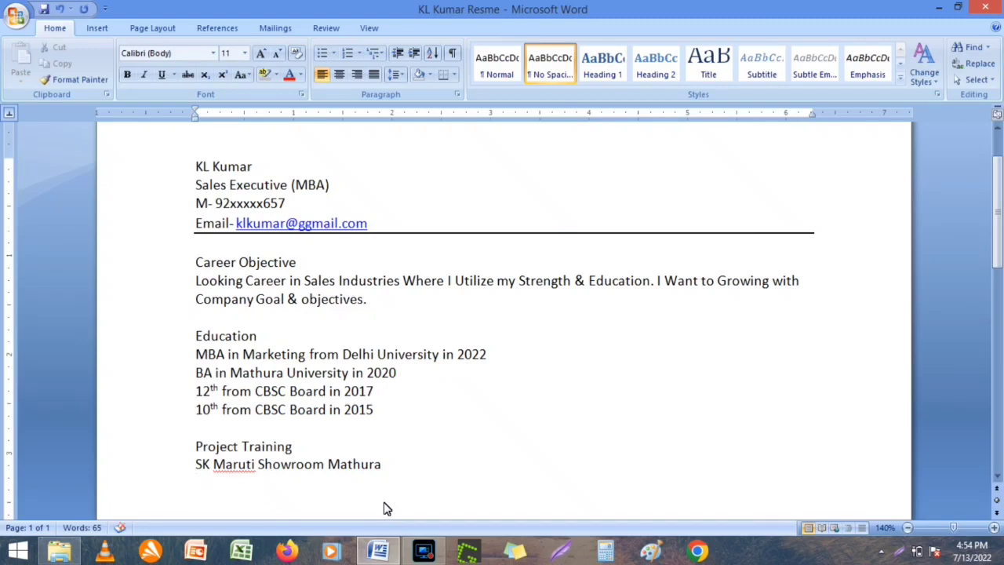
- Enter 'Sales Trainee' and a paragraph on the 3-month paid traineeship and 4 car sales
text(Sales Train)
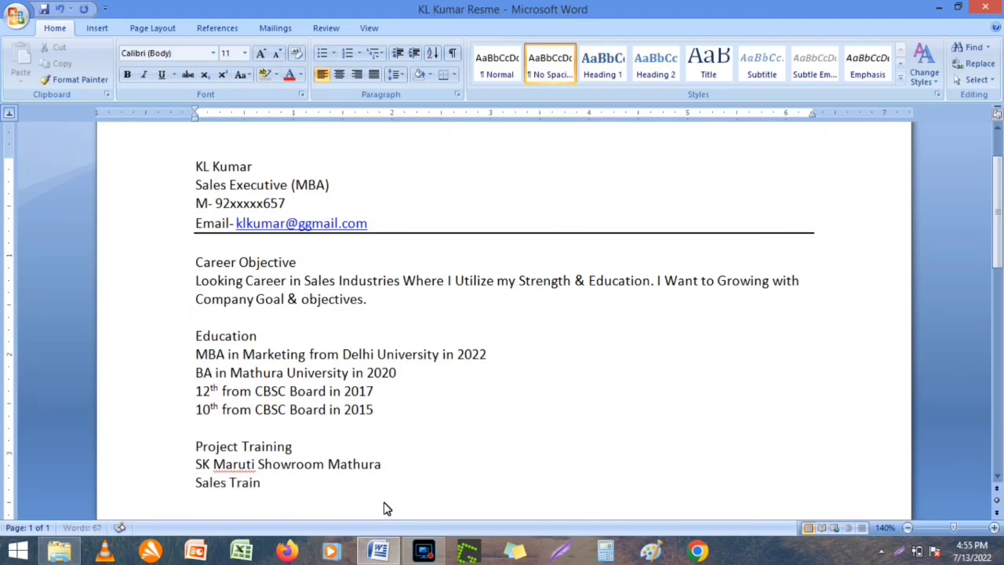
text(ee)
key(Return)
text(I worked here 3 Month with Paid Trainee. My Work are Handling Team of )
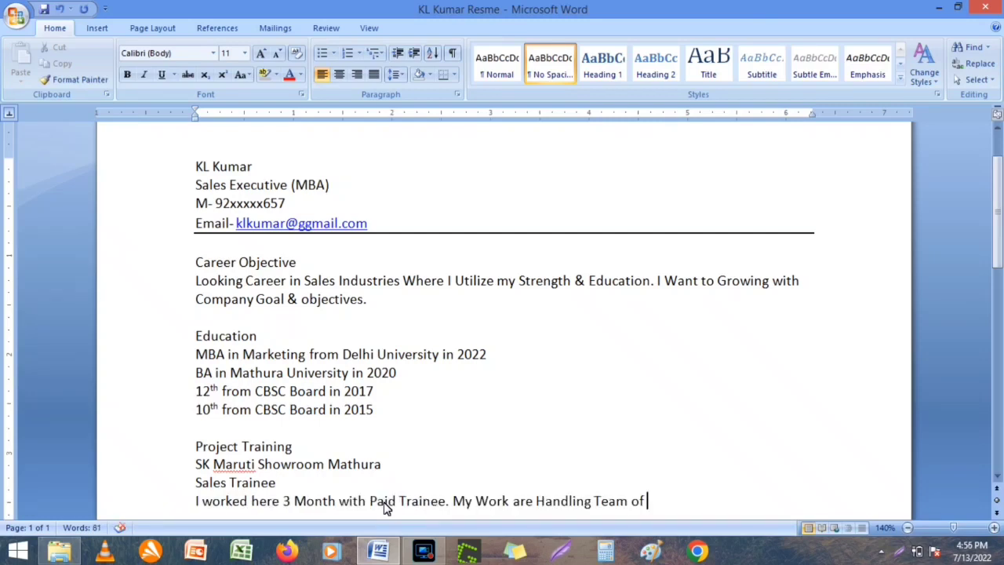
text(Sales )
text(Executive)
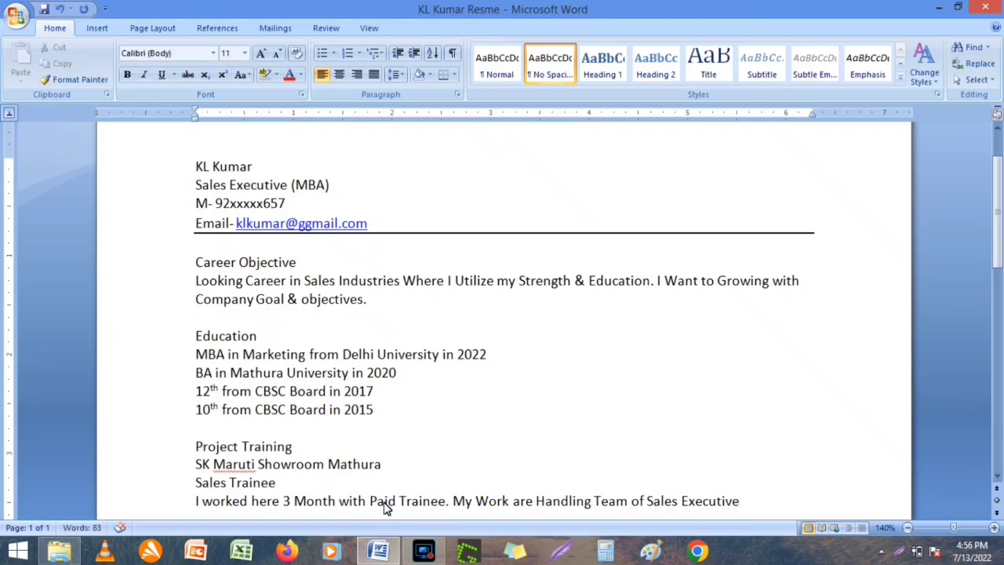
text( & Individu)
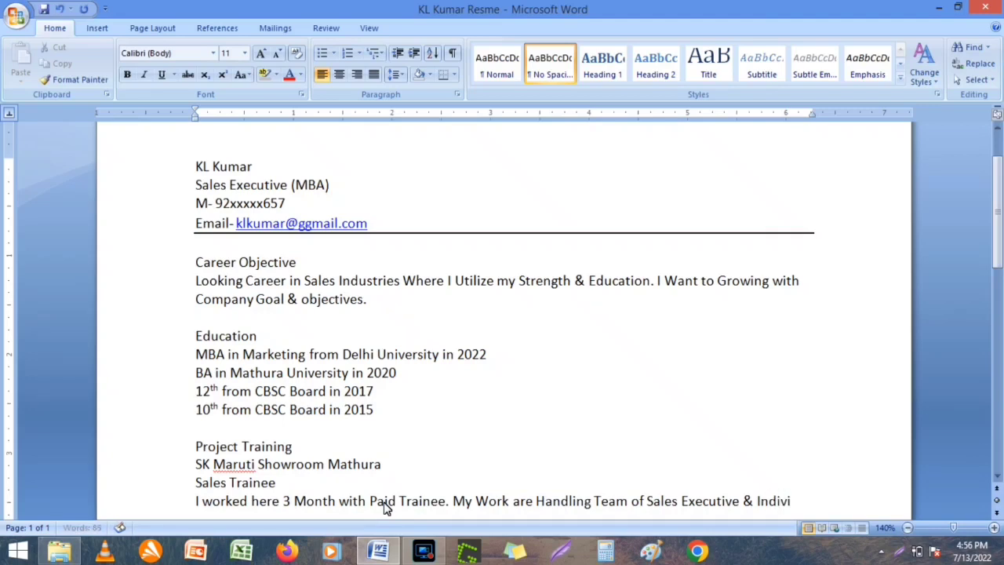
text(ally)
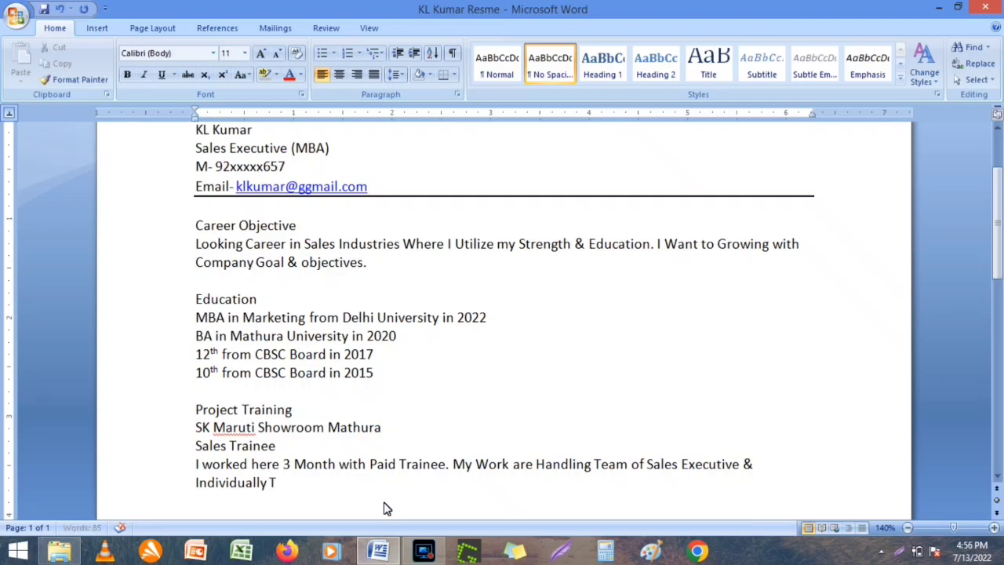
text(Target. I have done 4 Car Sales in 3 Month Period.)
- Change 'are' to 'is' and add a sentence on learning team handling and corporate work
right_click(528, 469)
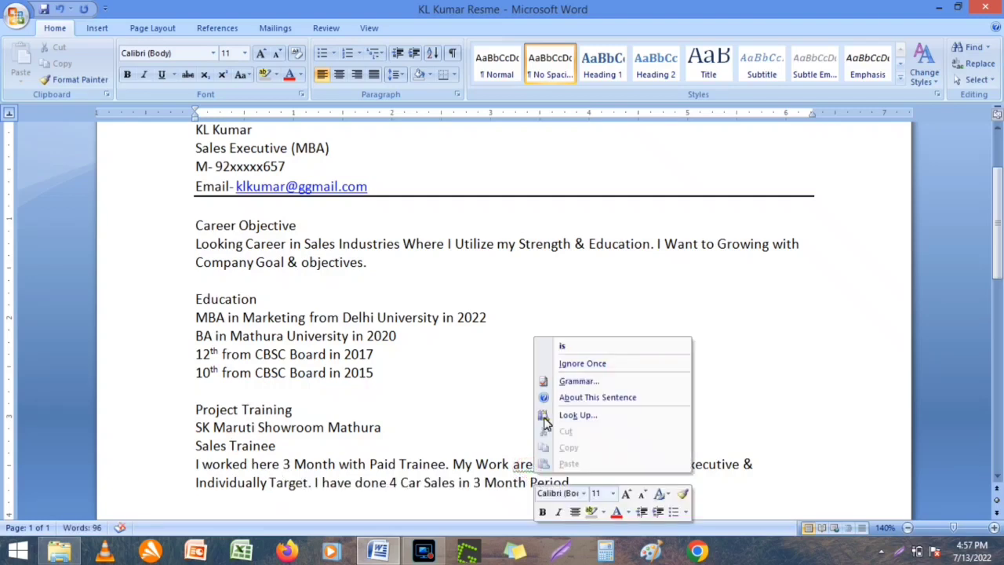
click(577, 343)
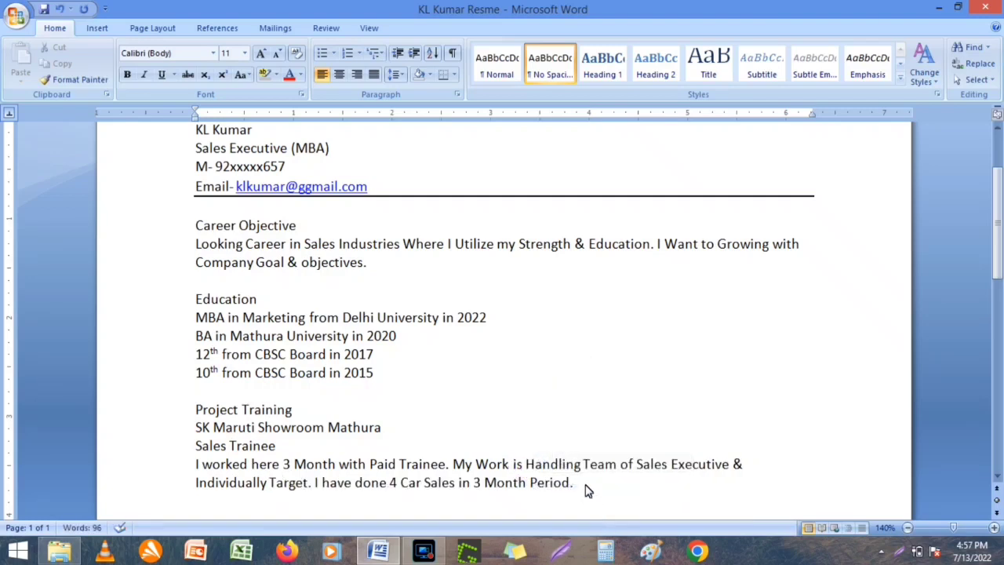
text(I Learn)
text( Team H)
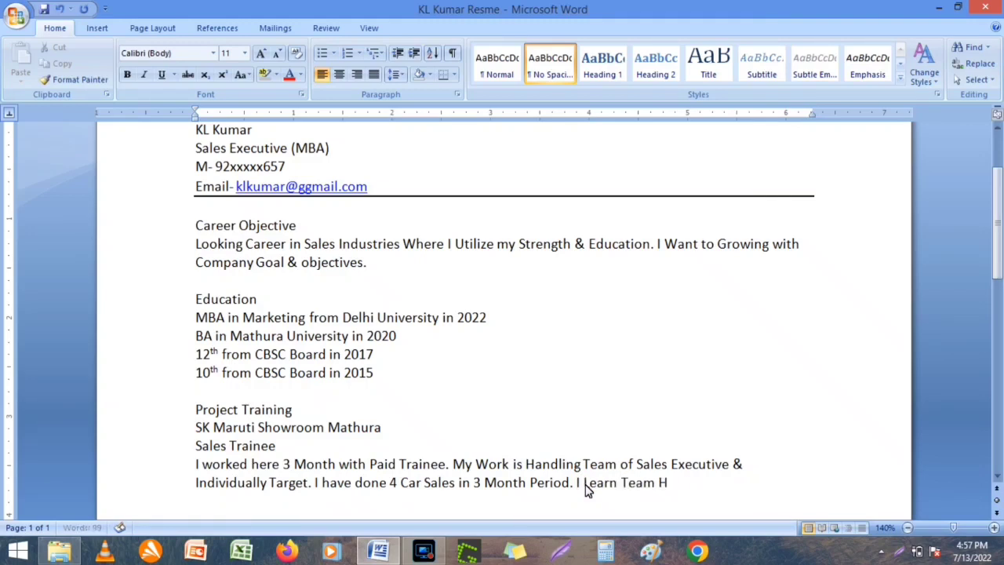
text(andling,)
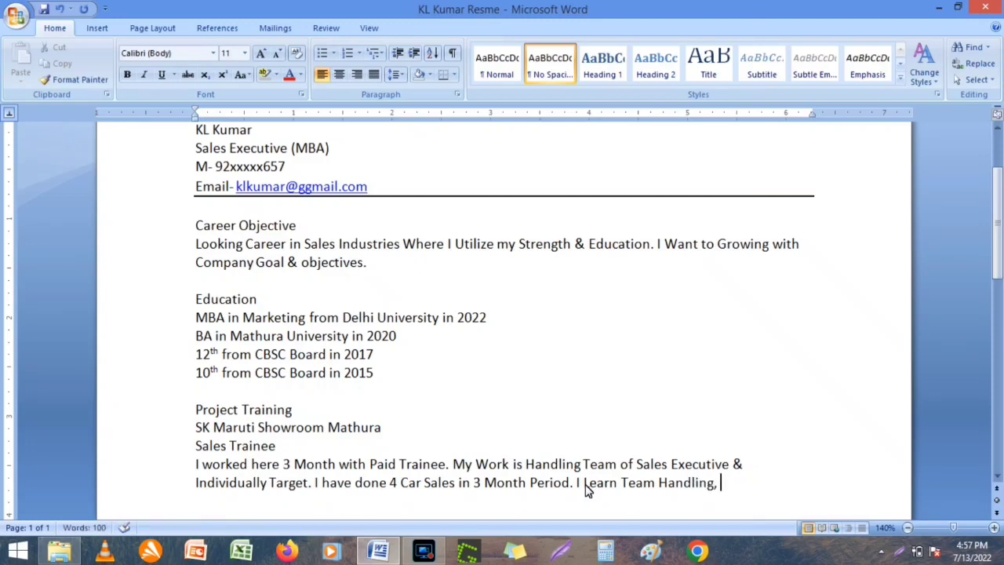
text( Corporate)
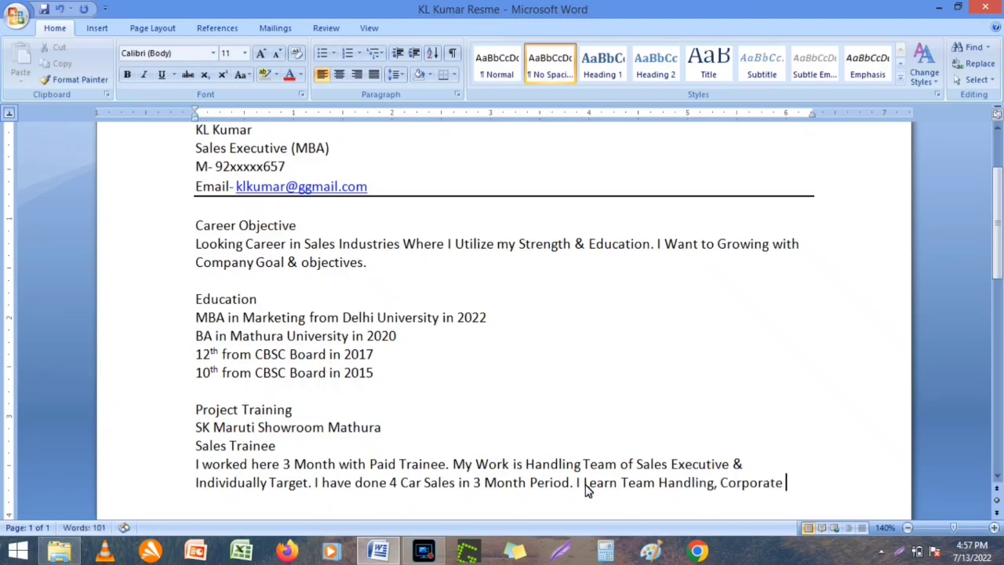
text( Work, )
text(Cutomer behavio)
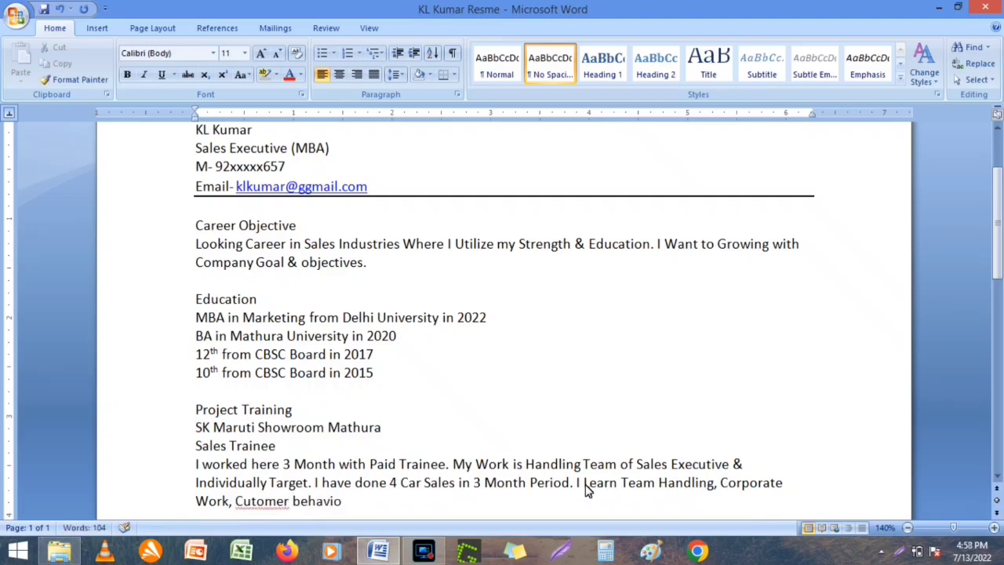
text(r from Here.)
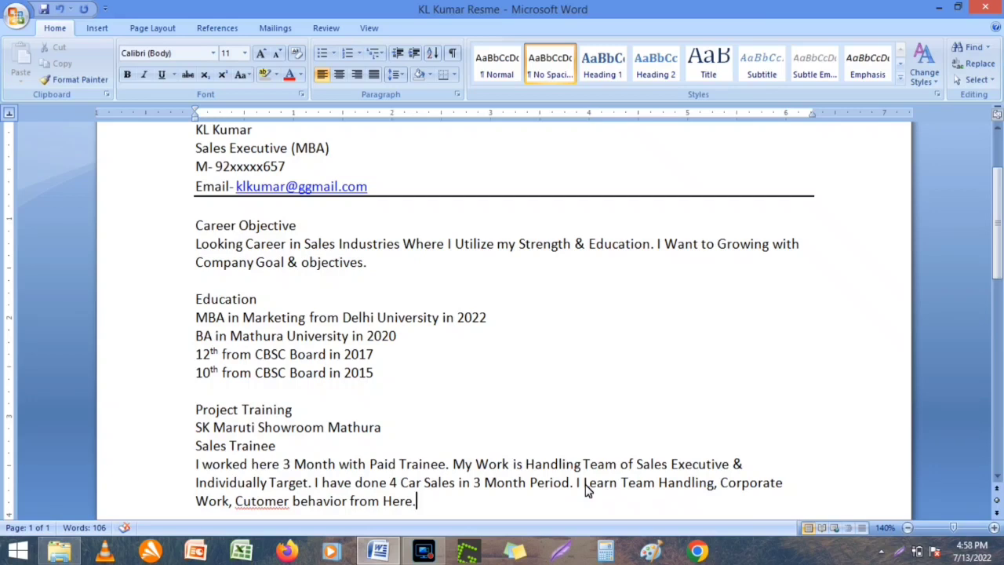
- Correct 'Cutomer' to 'Customer', lowercase 'Here', and change 'Learn' to 'Learned'
click(253, 501)
text(s)
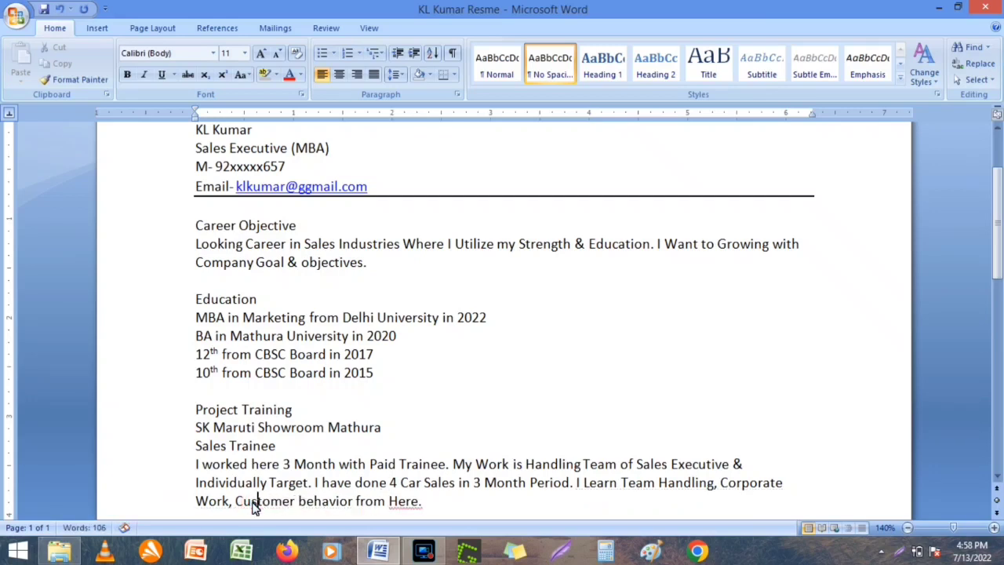
double_click(396, 502)
text(here)
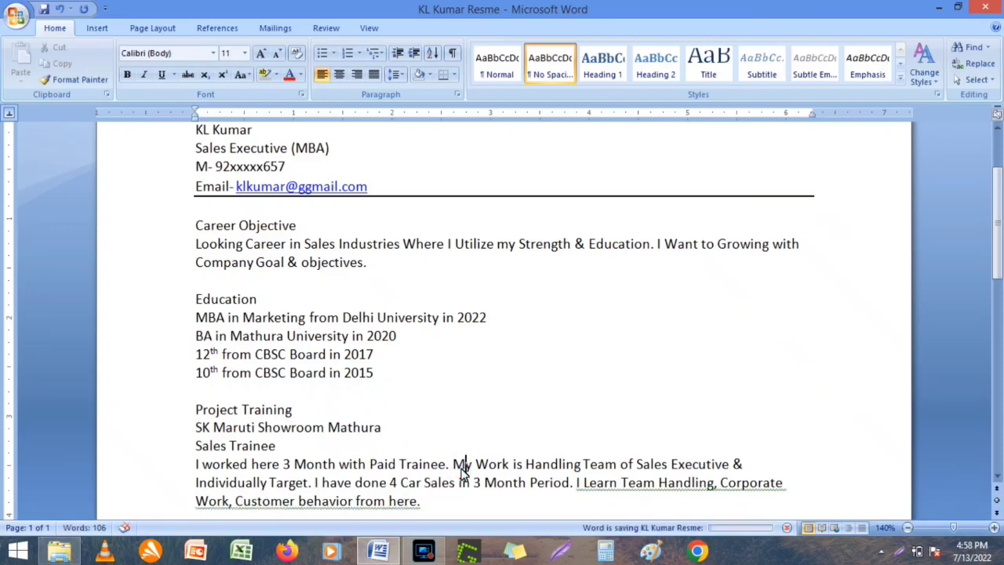
scroll(463, 440, down, 1)
scroll(463, 377, down, 2)
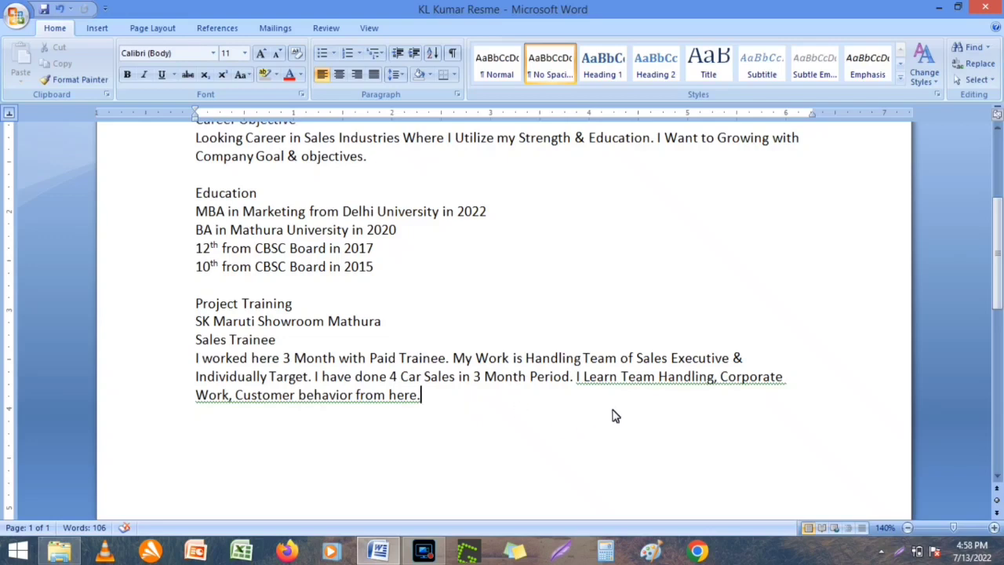
click(618, 380)
text(ed)
- Insert 'and' before Customer, drop the comma after Work, and end with 'this Job.'
key(ctrl+End)
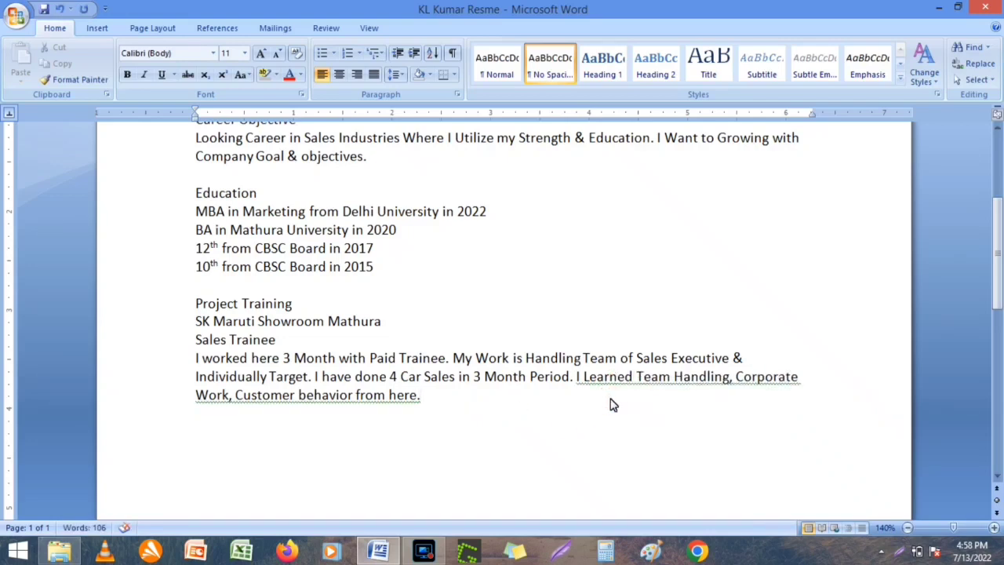
click(235, 397)
text(and)
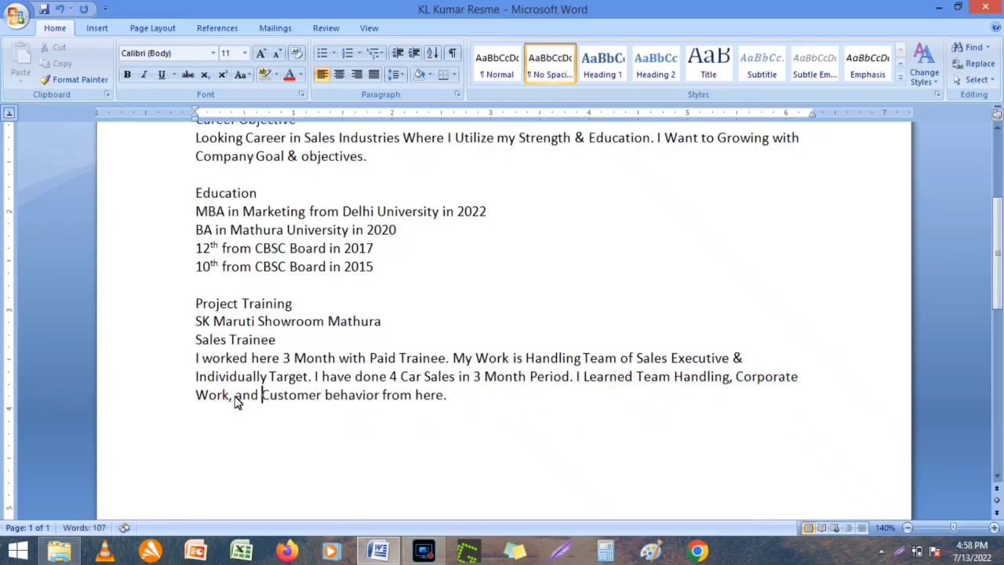
key(BackSpace)
key(ctrl+End)
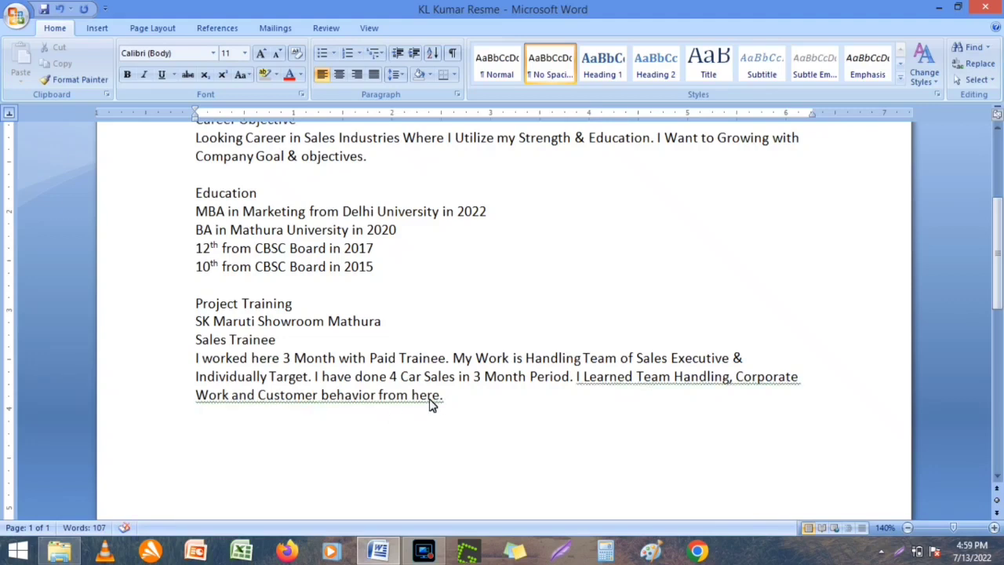
click(444, 398)
key(BackSpace)
key(BackSpace)
key(BackSpace)
key(BackSpace)
text(this Job)
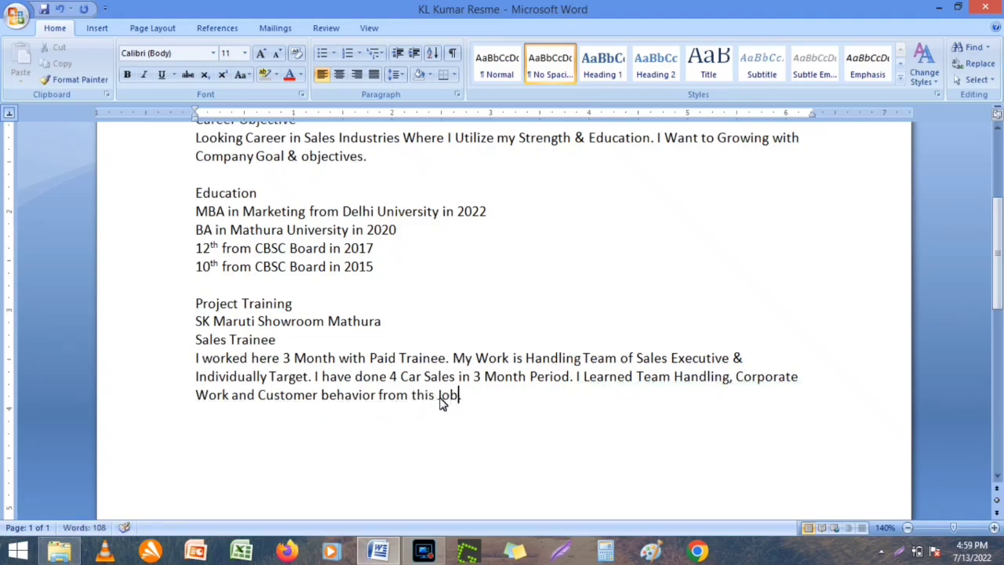
text(.)
click(441, 442)
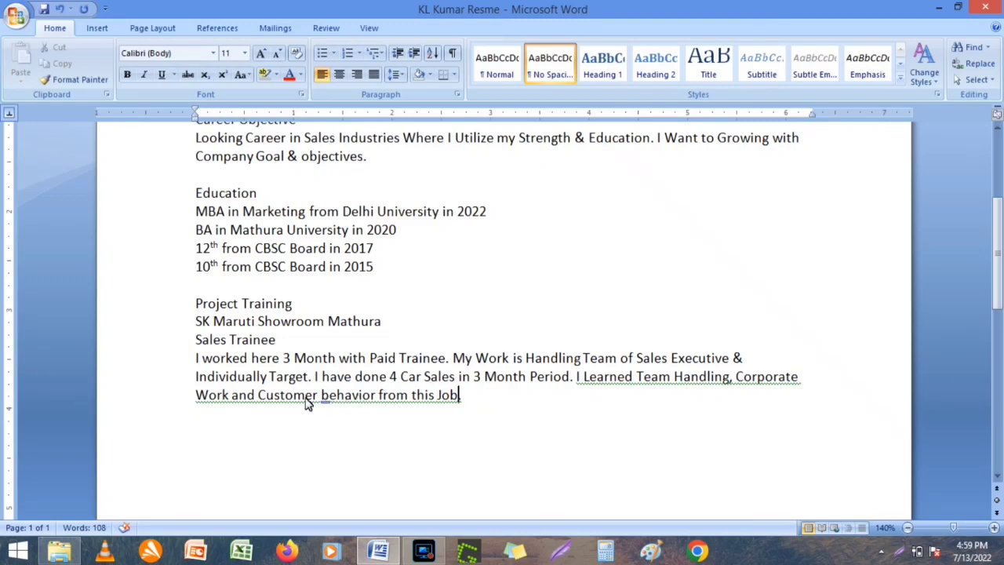
- Insert 'Identify' before Customer and replace 'behavior' with 'need', then start a new line
click(258, 396)
text(Identify)
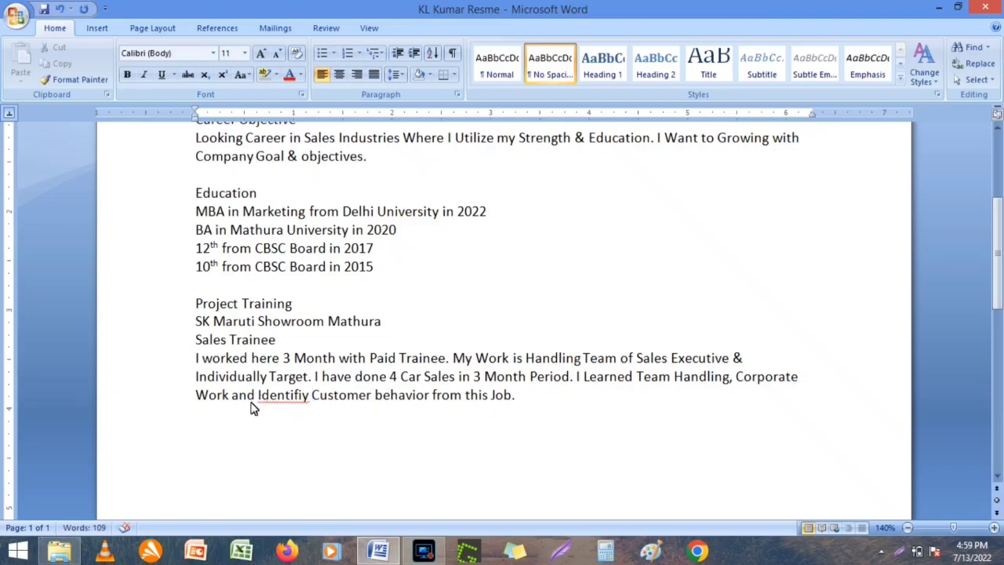
right_click(277, 399)
right_click(276, 398)
click(404, 229)
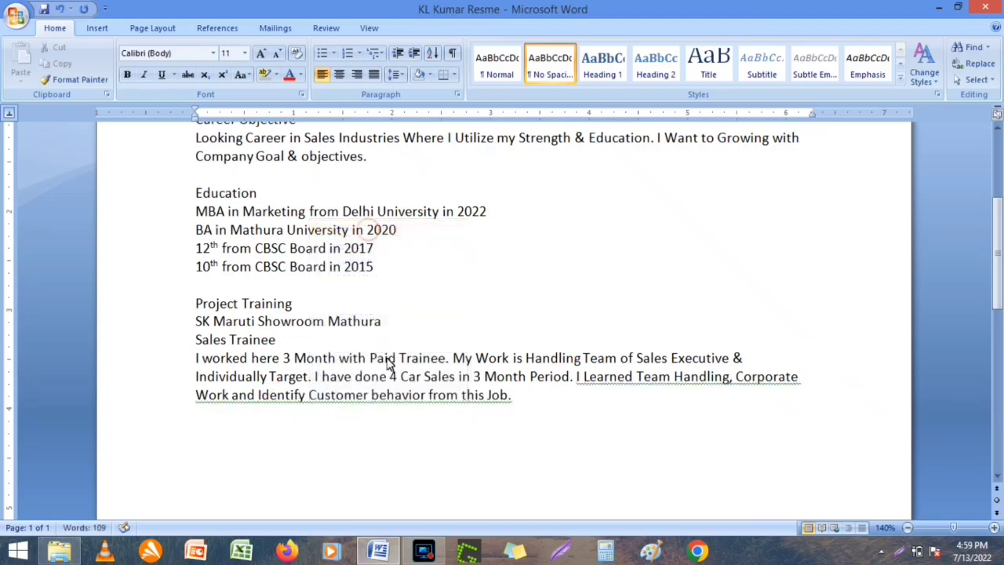
click(372, 397)
text(need)
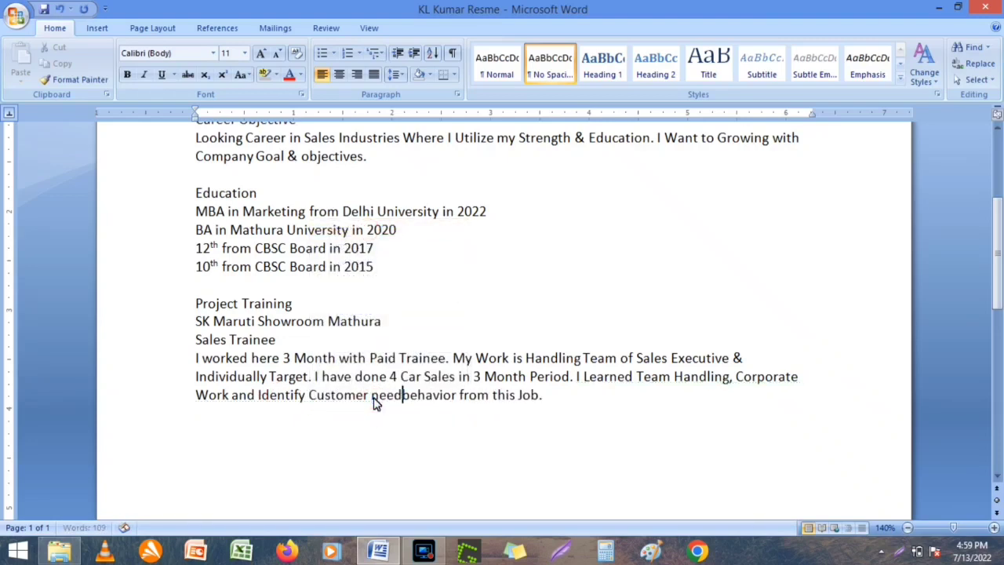
click(455, 397)
key(BackSpace)
key(BackSpace)
key(BackSpace)
key(BackSpace)
key(BackSpace)
key(BackSpace)
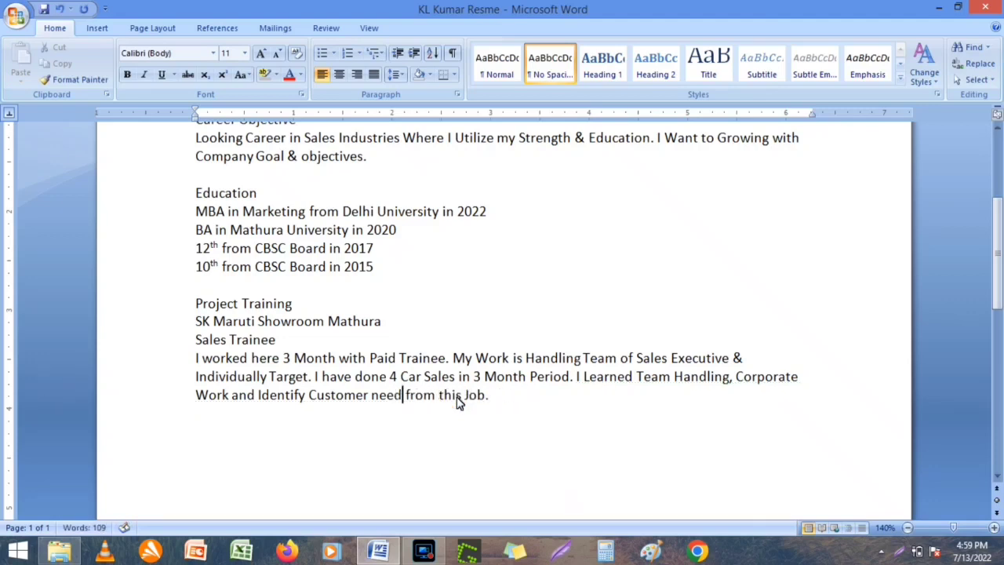
click(482, 421)
key(Return)
- Add the 'Strength & Weakness' heading, correcting 'Weekness' to 'Weakness'
text(Strengt)
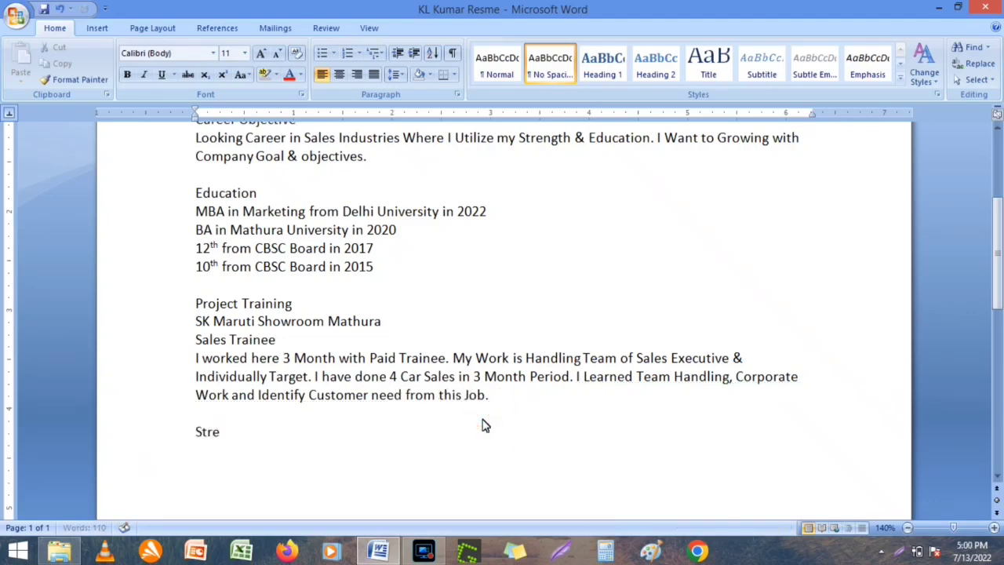
text(h & Weekness)
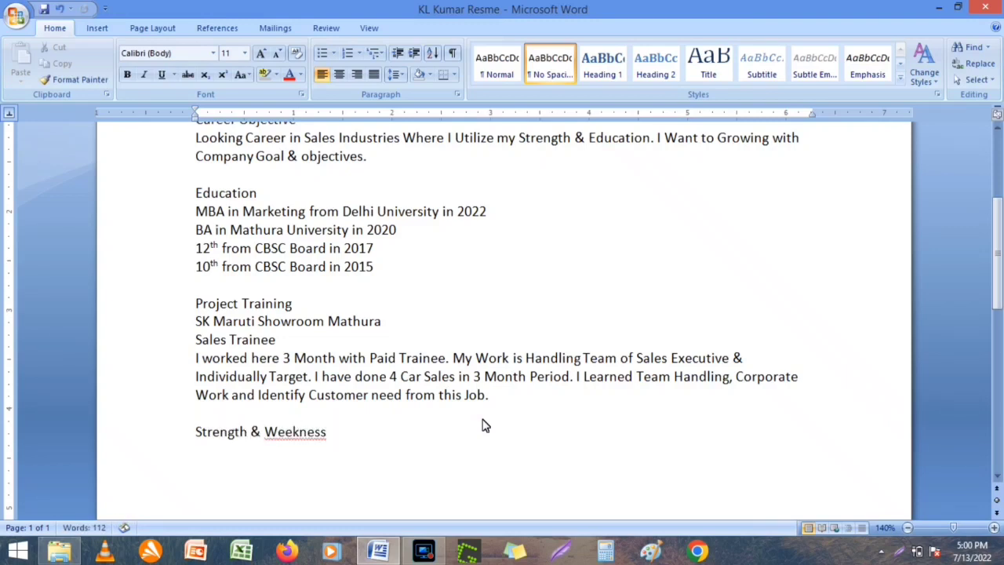
key(Return)
right_click(309, 431)
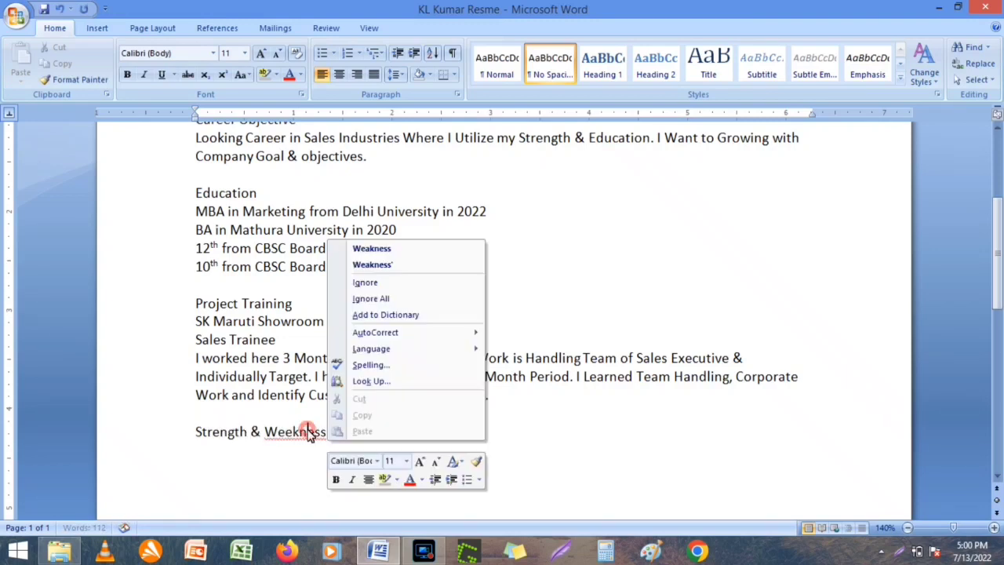
click(388, 267)
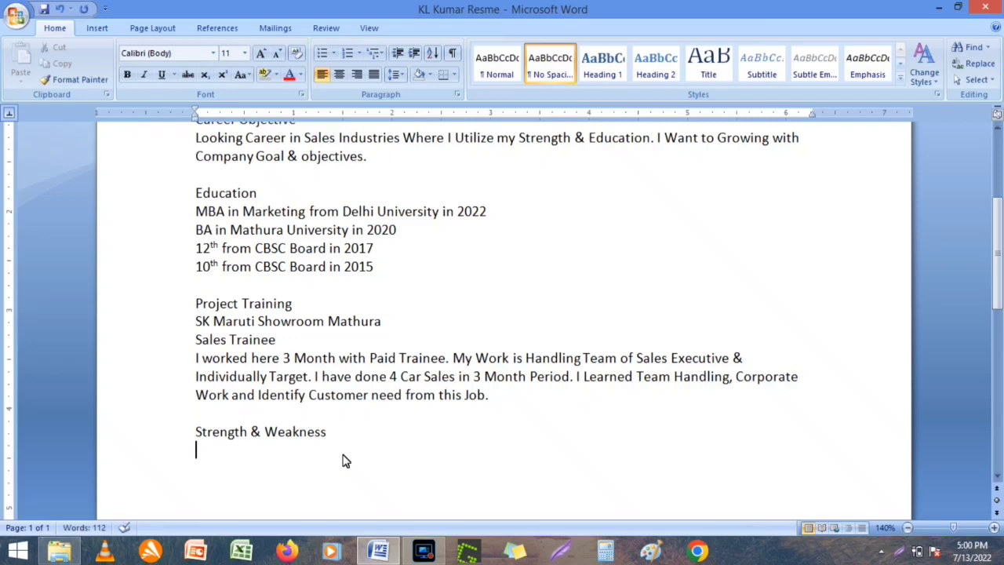
text(Allw)
key(BackSpace)
key(BackSpace)
key(BackSpace)
- List Learning Attitude, Self Motivated Person and Team Worker, correcting 'Motiveted' to 'Motivated'
text(Le)
text(arning Attitude)
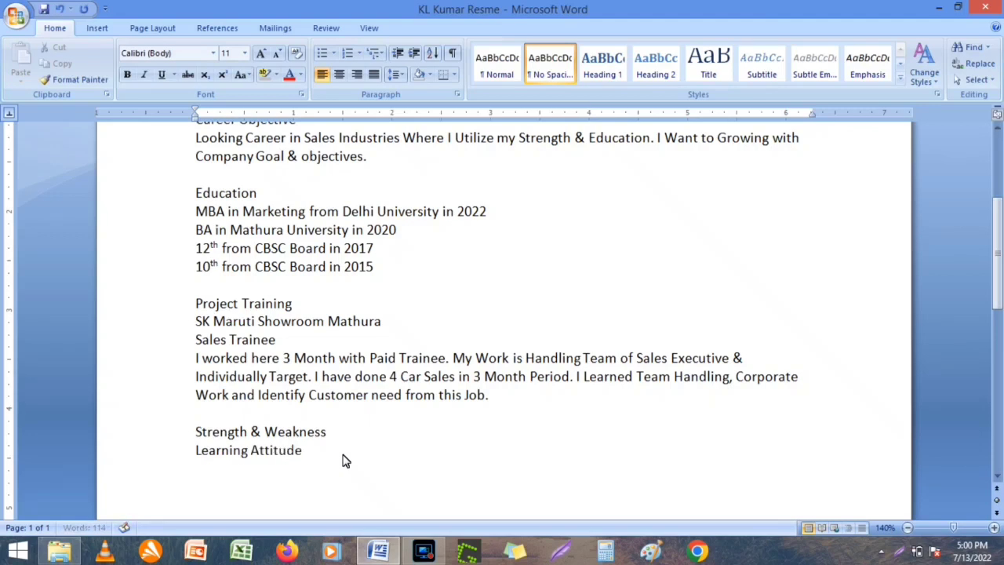
key(Return)
text(Motiveted Pe)
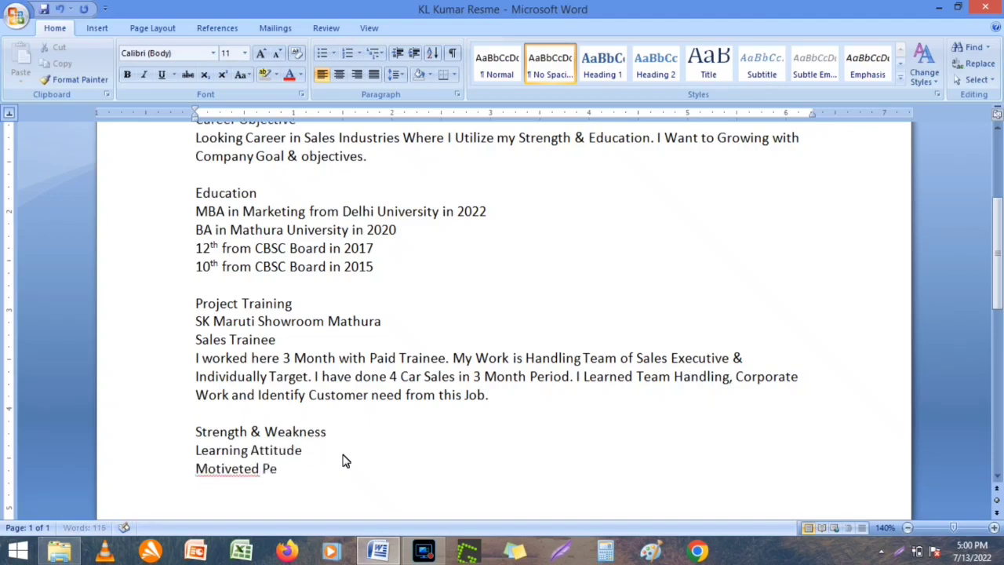
text(rson)
key(Return)
text(Team Work)
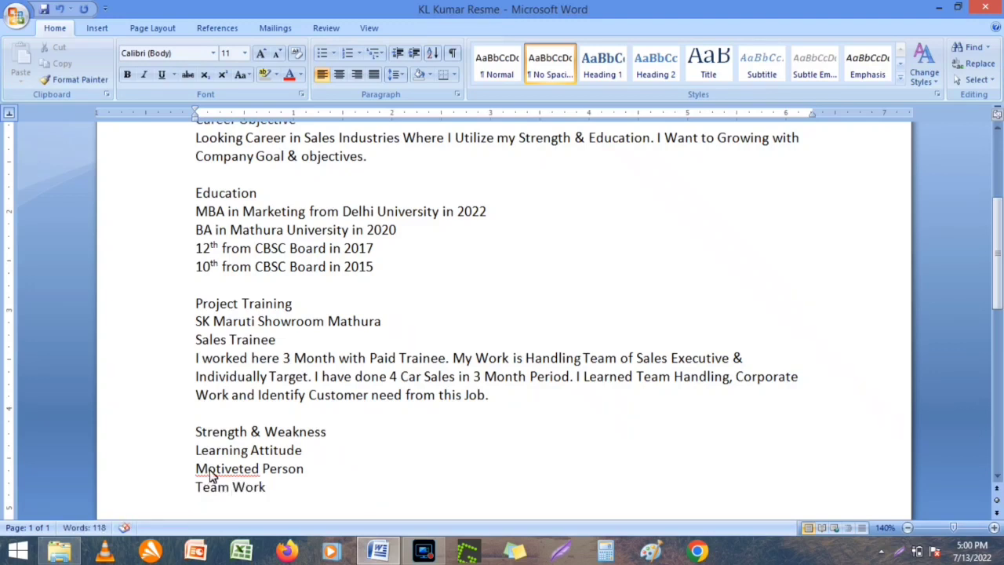
right_click(210, 475)
click(347, 300)
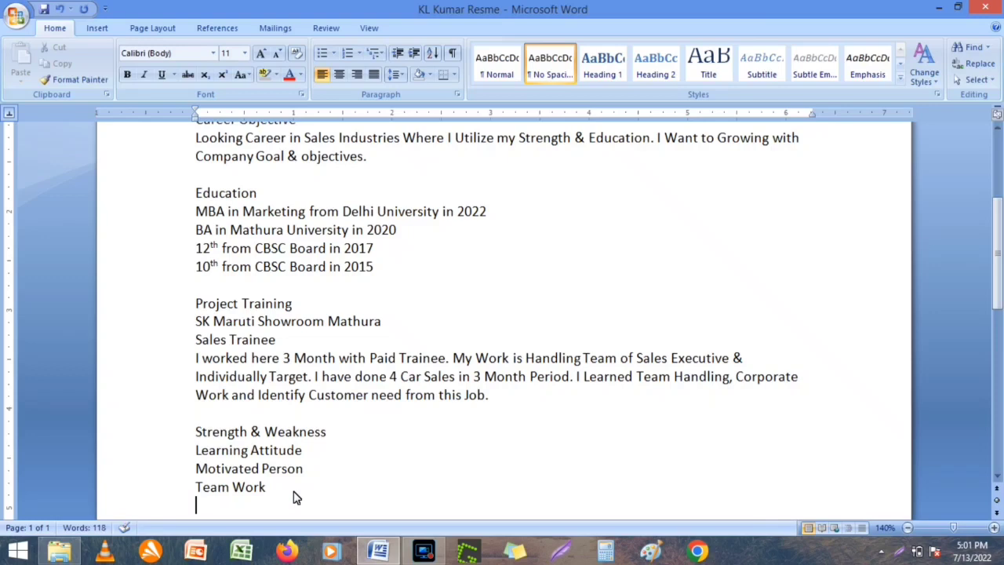
click(196, 469)
text(Self)
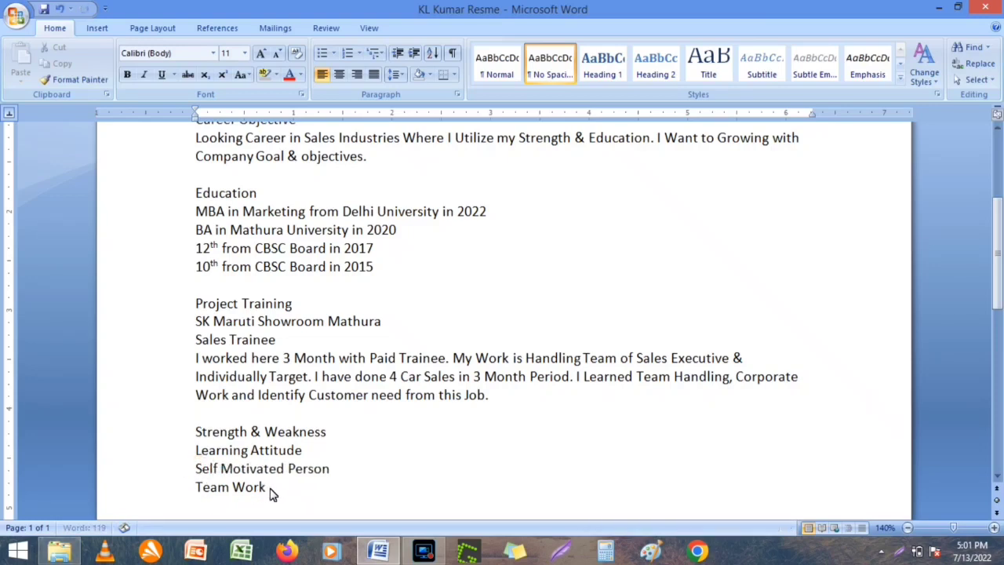
click(269, 488)
- Start a new section headed 'Curriculum Activities', fixing the misspelled heading via spelling suggestions
key(Return)
key(Return)
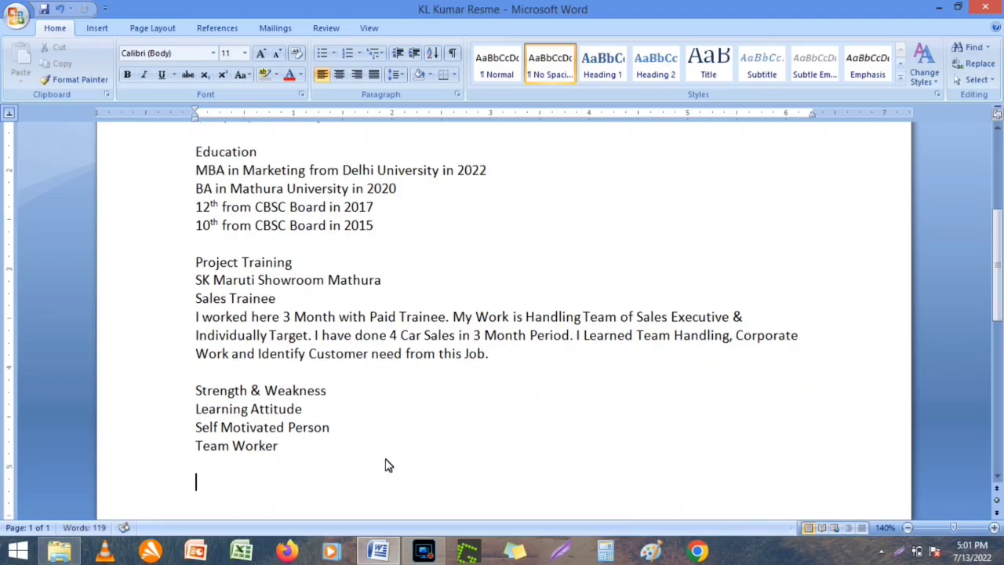
text(Curicu)
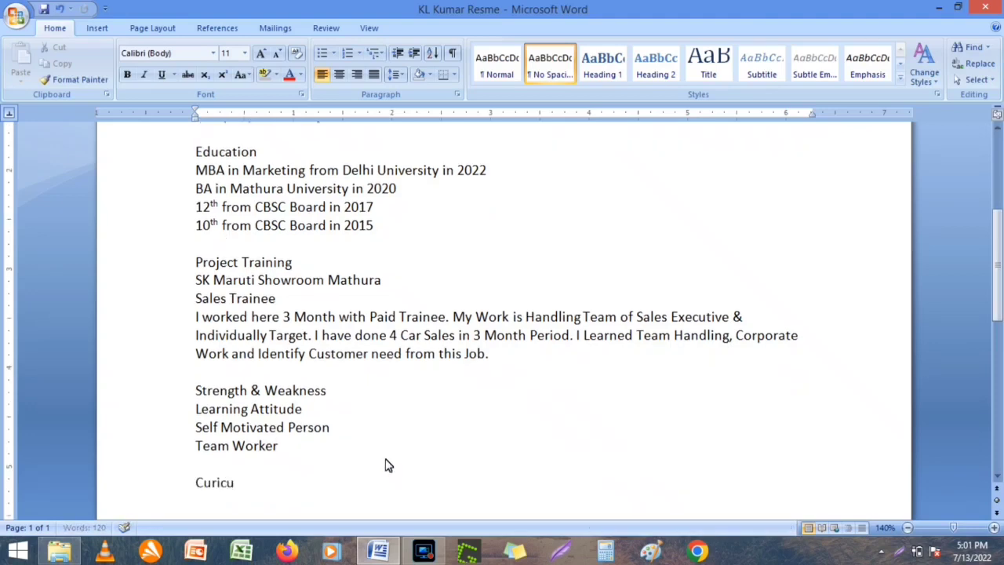
text(lam Activities)
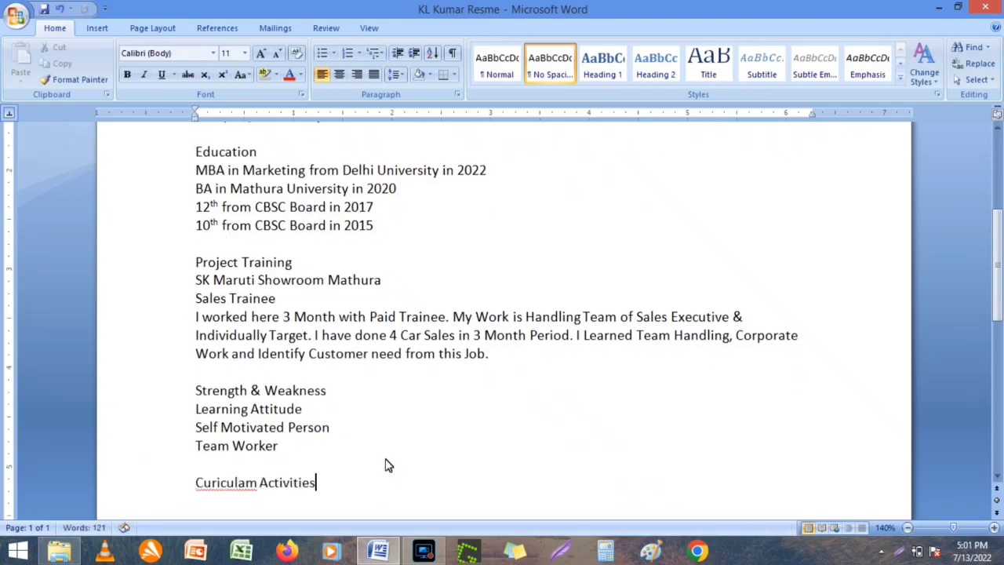
right_click(211, 487)
click(303, 268)
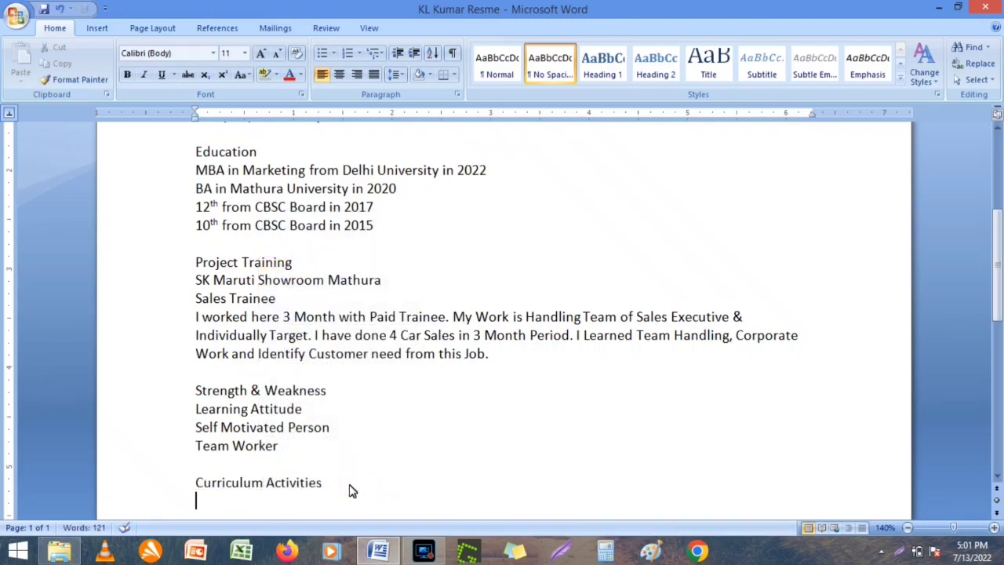
- Add the entry 'Coordinator of College Dance Team', replacing the mistyped Cricket wording
text(Coordinat)
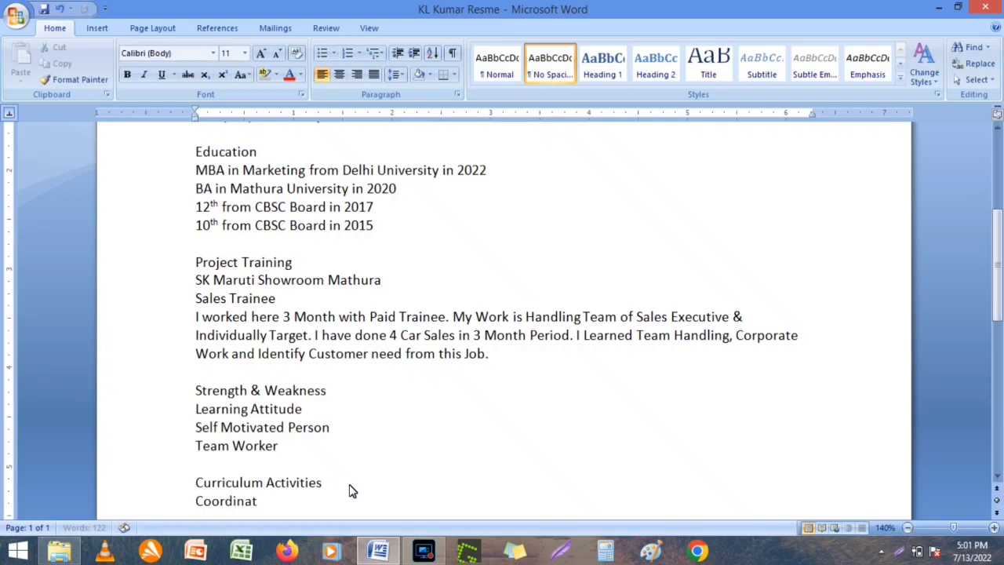
text(or of College)
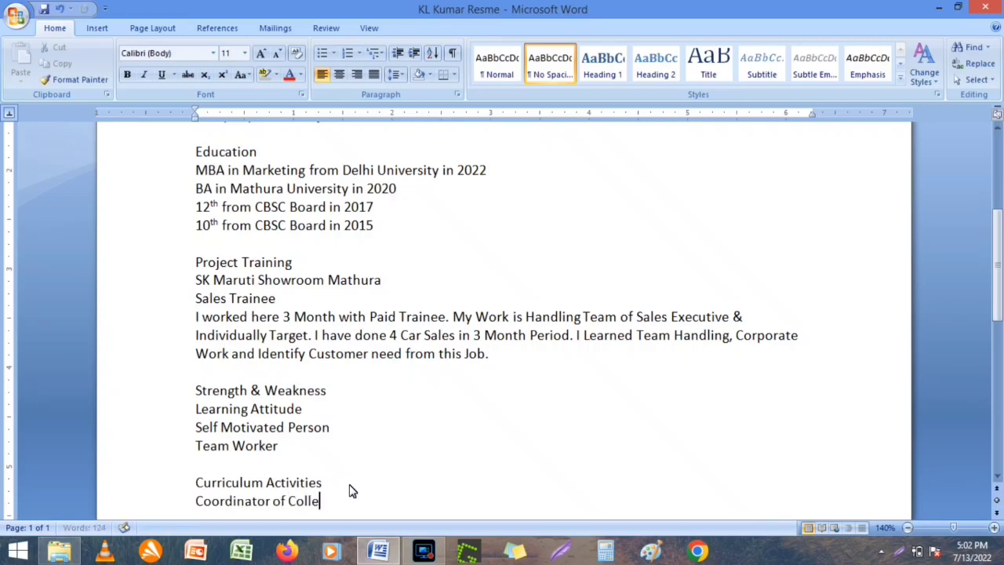
text( Cricket Te)
text(am)
click(392, 502)
key(BackSpace)
key(ctrl+Left)
key(ctrl+Left)
key(ctrl+Left)
key(BackSpace)
key(BackSpace)
key(BackSpace)
key(BackSpace)
text(Dance)
key(End)
key(Return)
- Add 'District Level Cricket Player' as the second entry, correcting Districte to District
text(St)
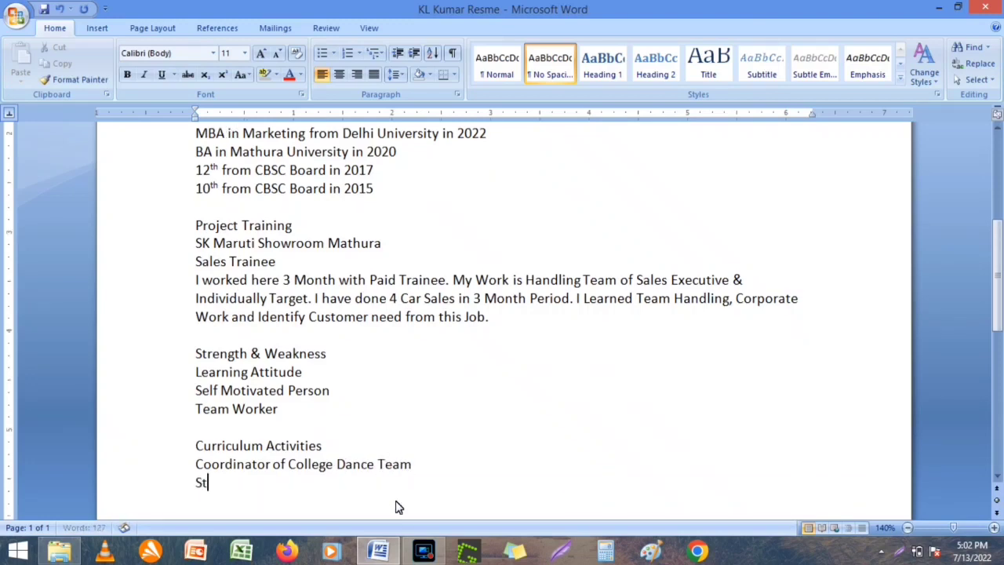
text(ate L)
key(BackSpace)
key(BackSpace)
key(BackSpace)
key(BackSpace)
key(BackSpace)
text(Dis)
text(tricte Level )
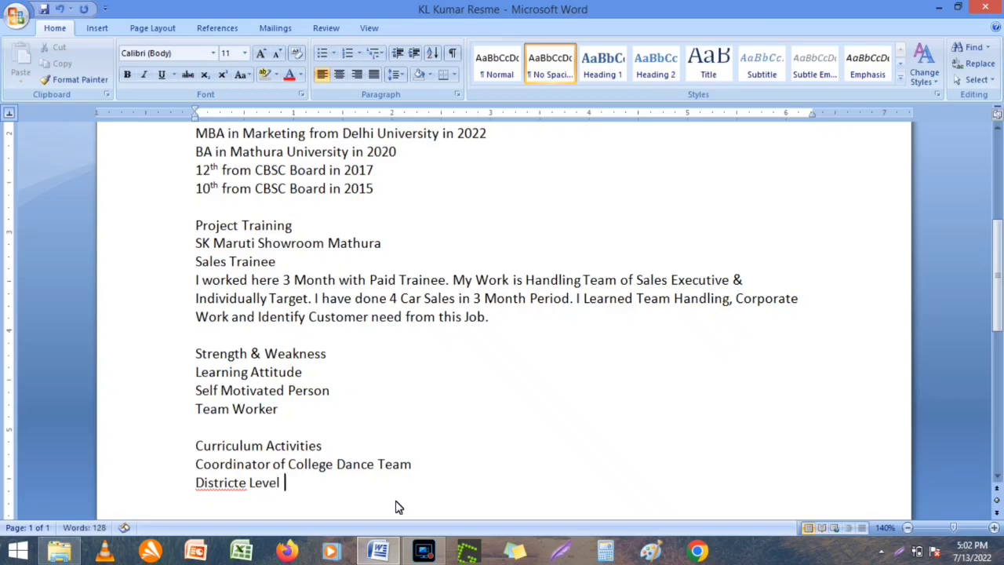
text(Cricket P)
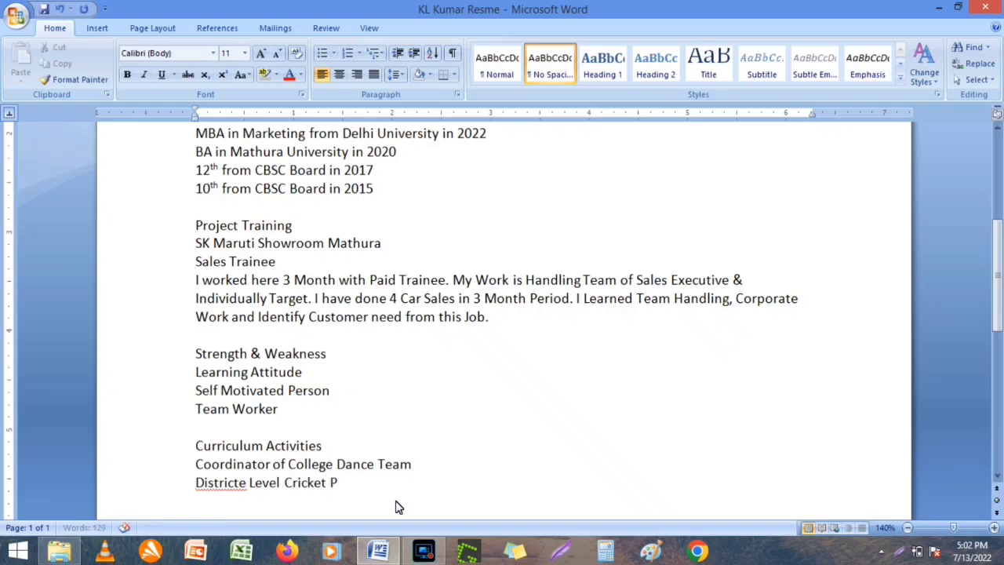
text(layer)
right_click(208, 491)
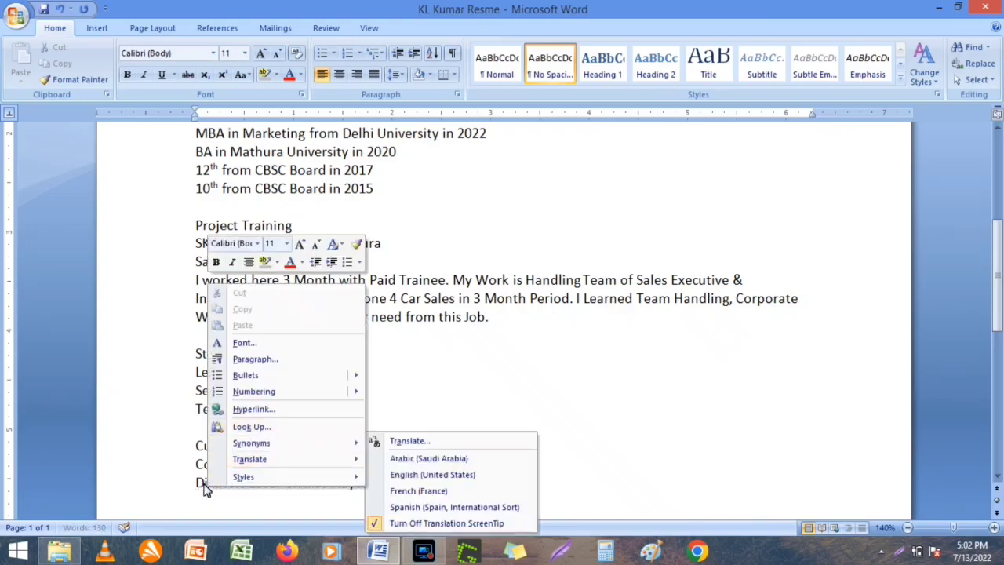
right_click(206, 485)
click(320, 268)
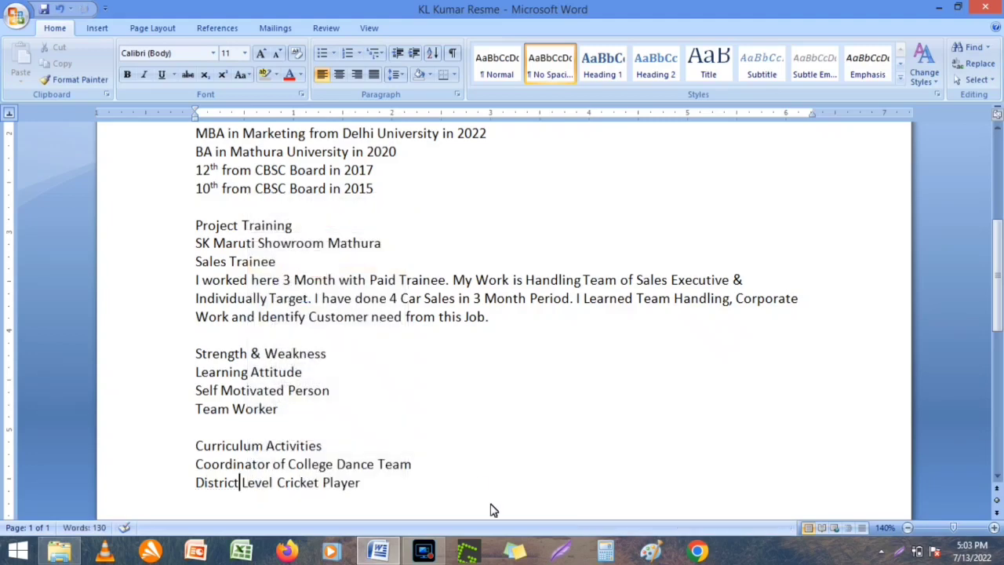
click(433, 494)
- Add the Personal Information heading with marital status, date of birth and father's name lines
scroll(436, 496, down, 1)
text(sonal)
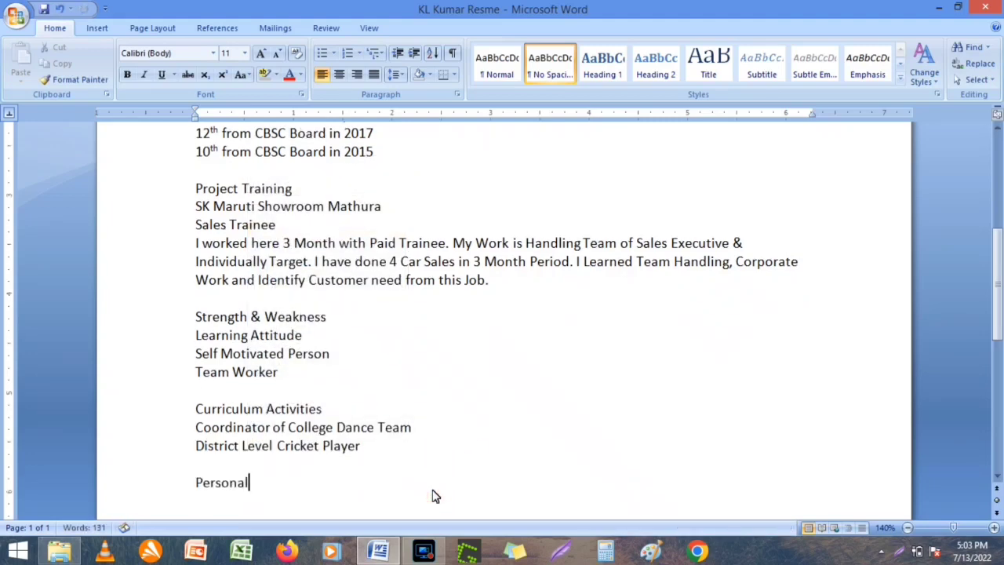
text( Information Ma )
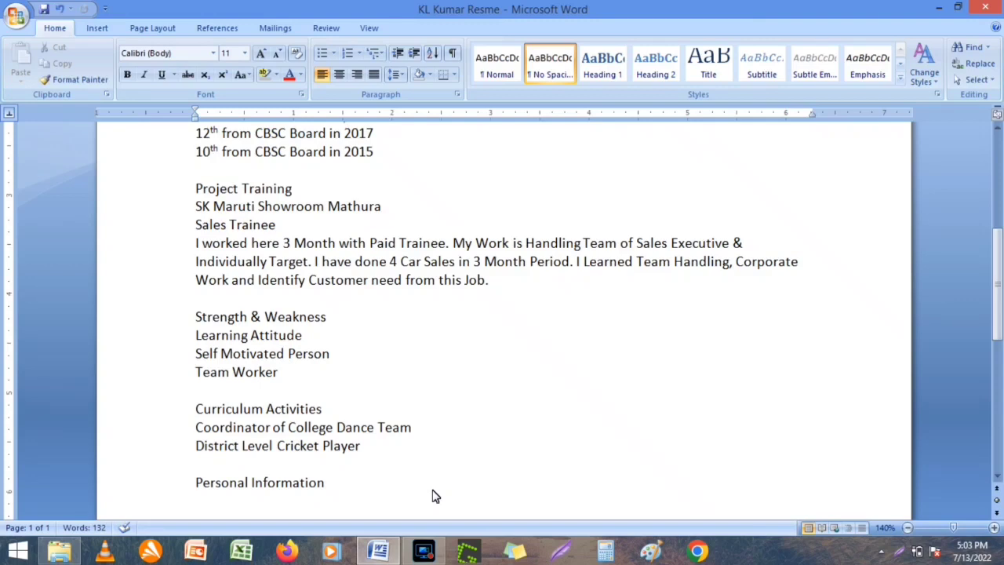
text(Father Name)
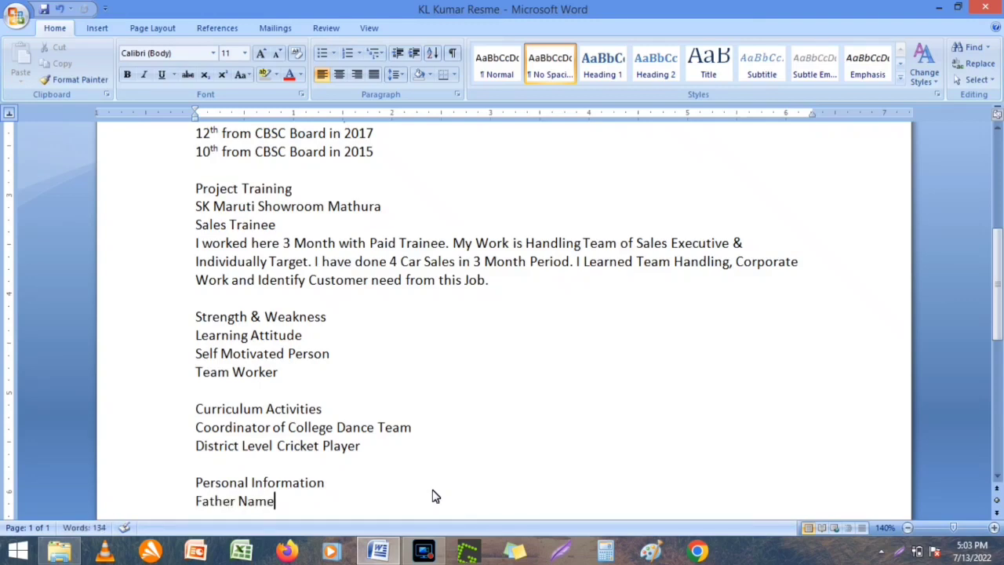
click(339, 484)
key(Return)
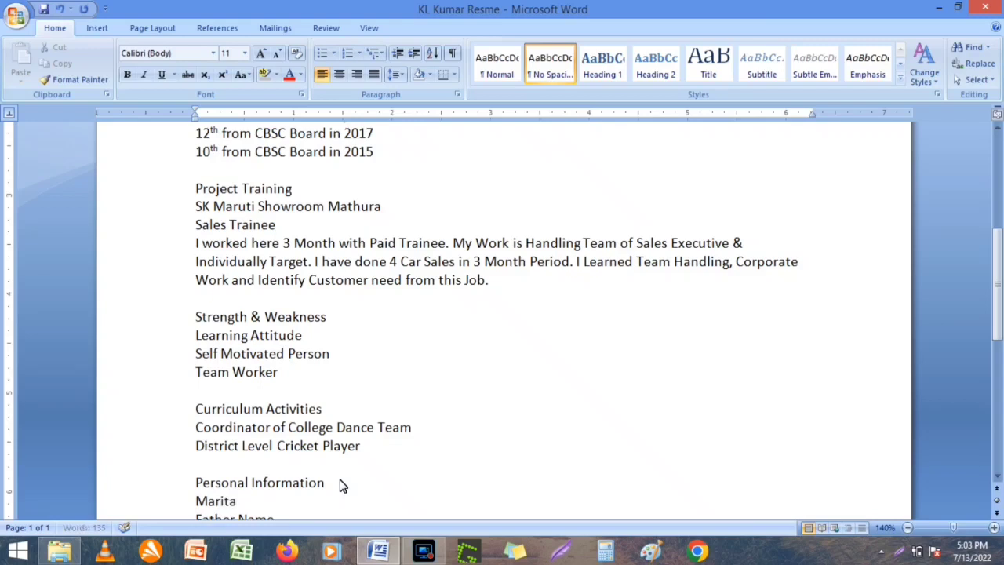
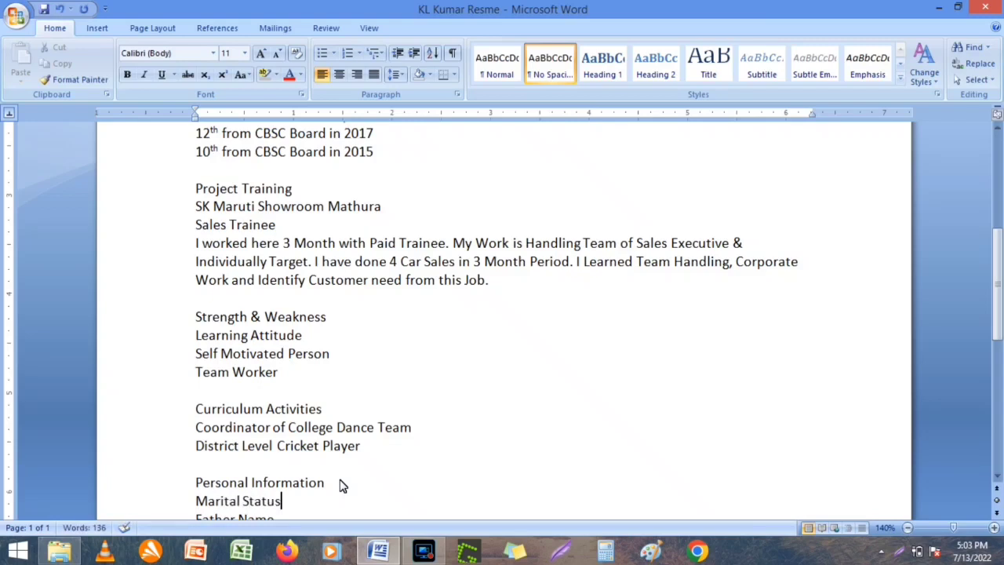
key(Return)
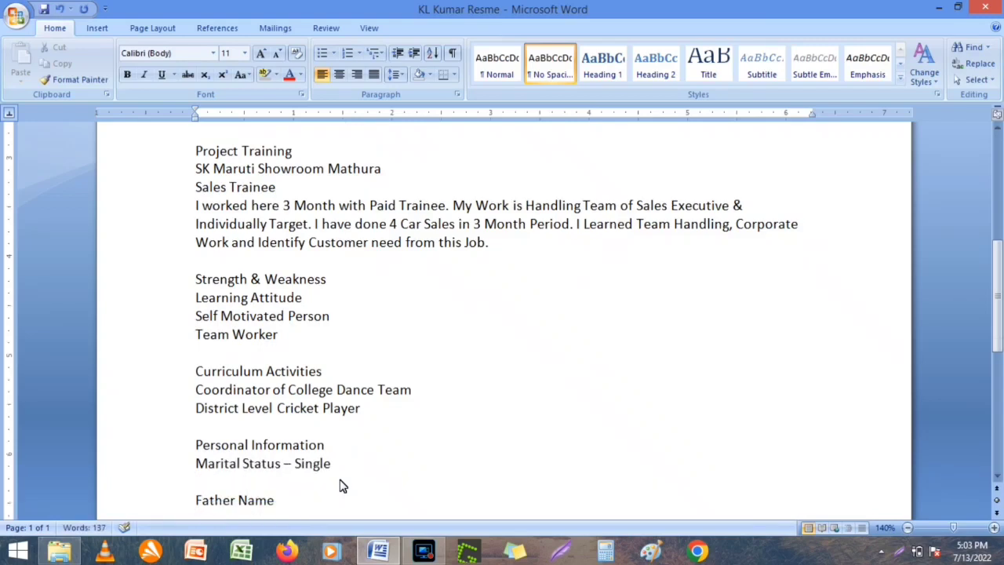
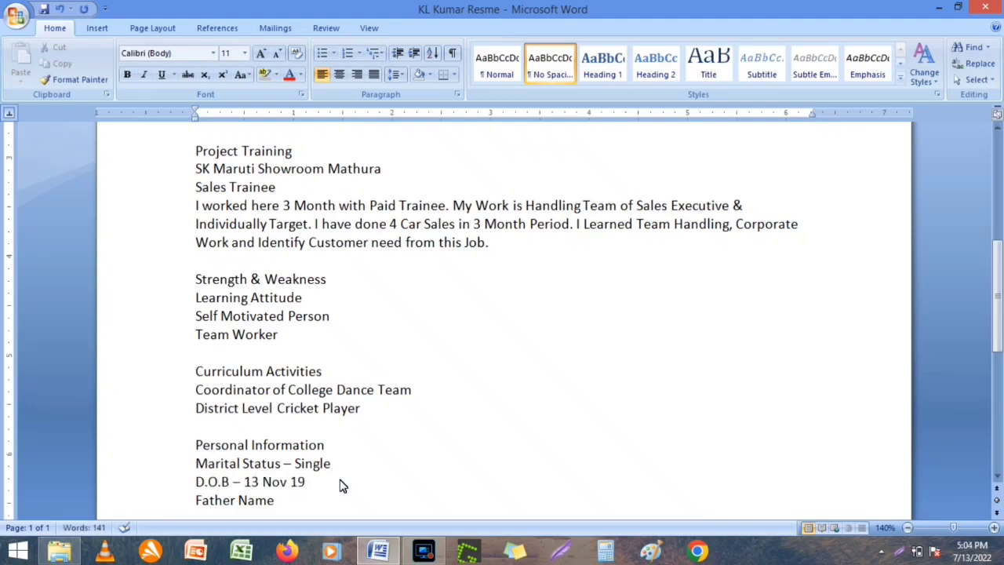
key(Return)
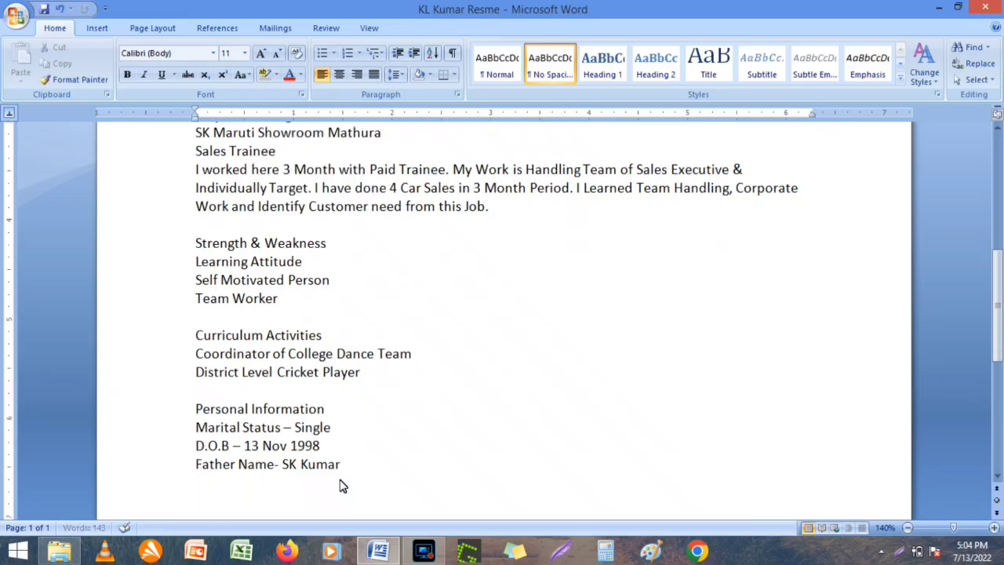
- Add a 'Permanent Address' line followed by the candidate's home address
text(Address)
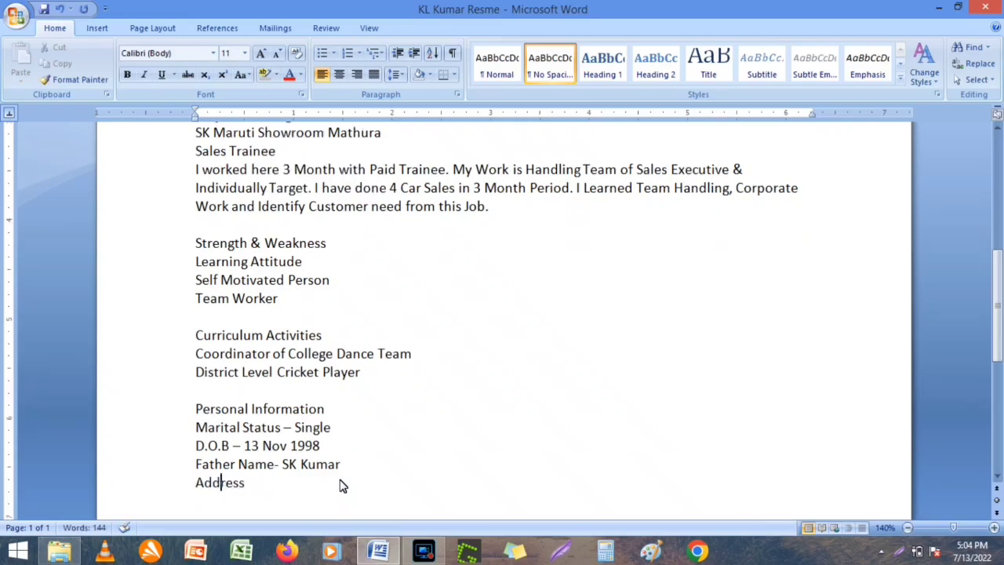
key(Home)
text(Permanant)
key(Right)
key(Right)
key(Right)
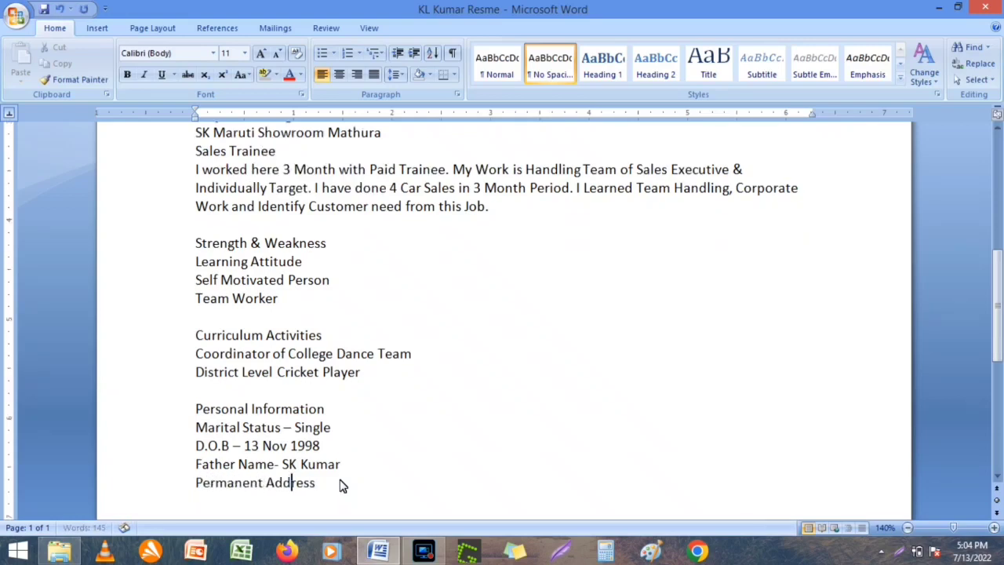
key(Right)
key(Right)
key(Right)
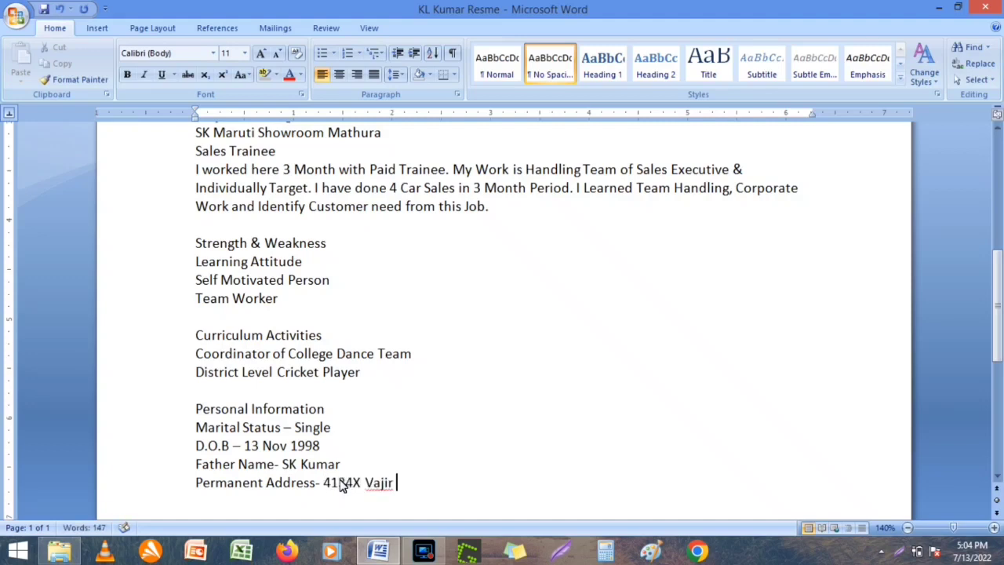
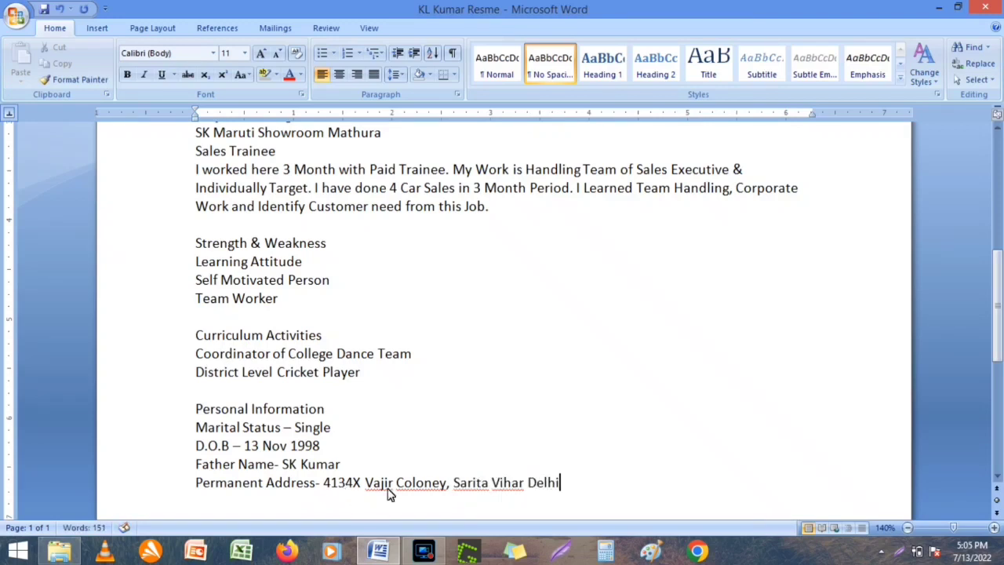
- Clear the address spelling flags: Ignore All on place names, Coloney corrected to Colony
right_click(392, 488)
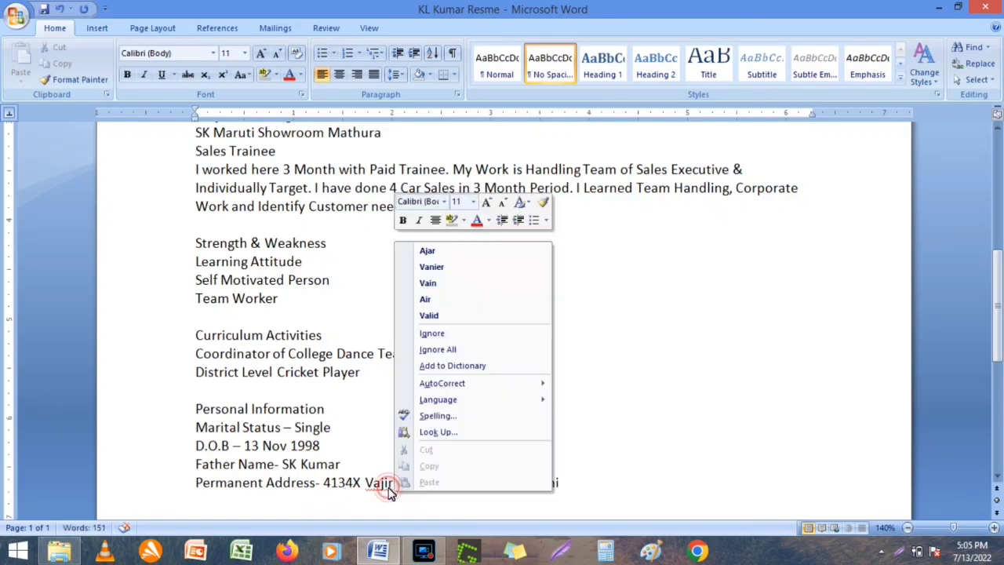
click(438, 351)
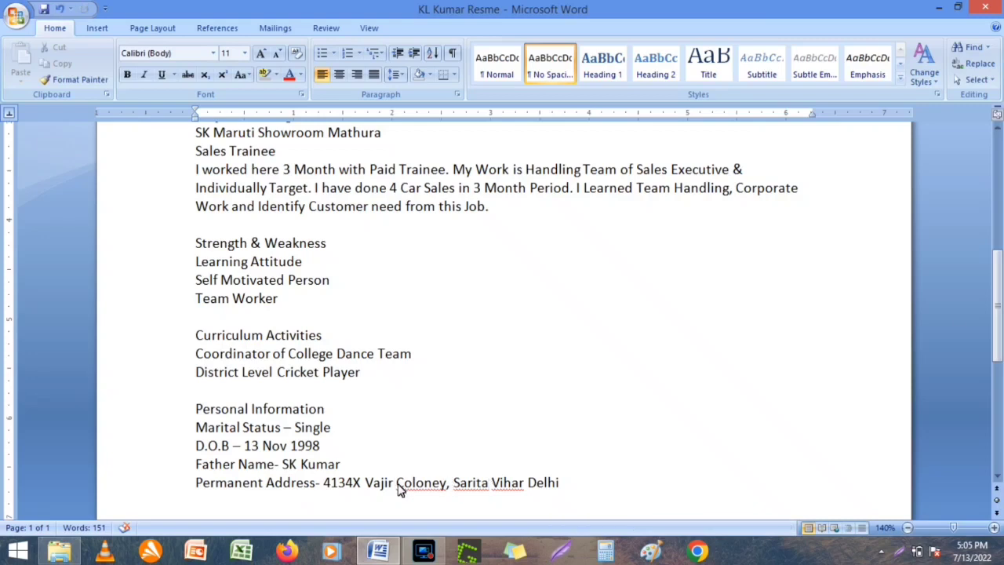
right_click(430, 486)
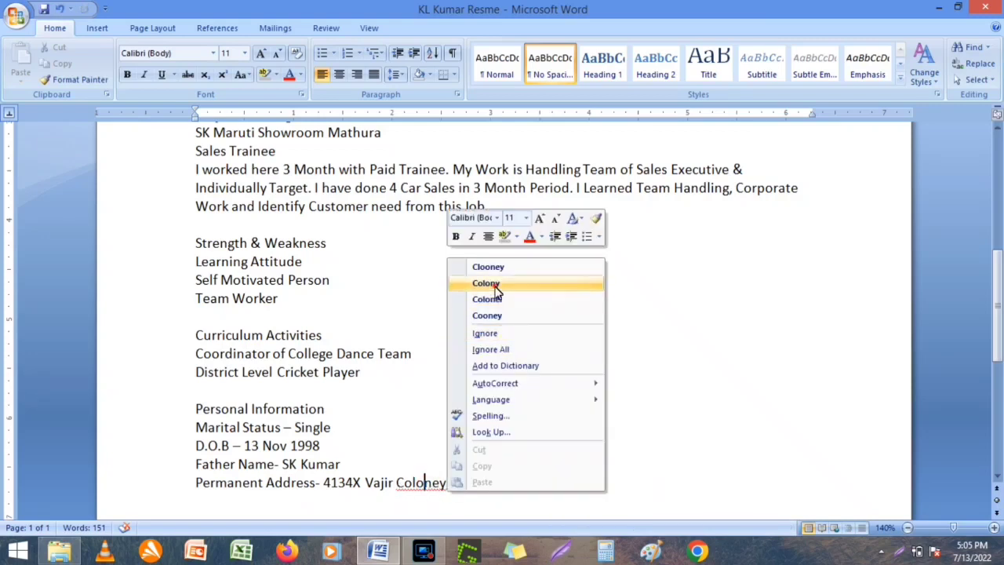
click(498, 286)
right_click(463, 485)
click(550, 350)
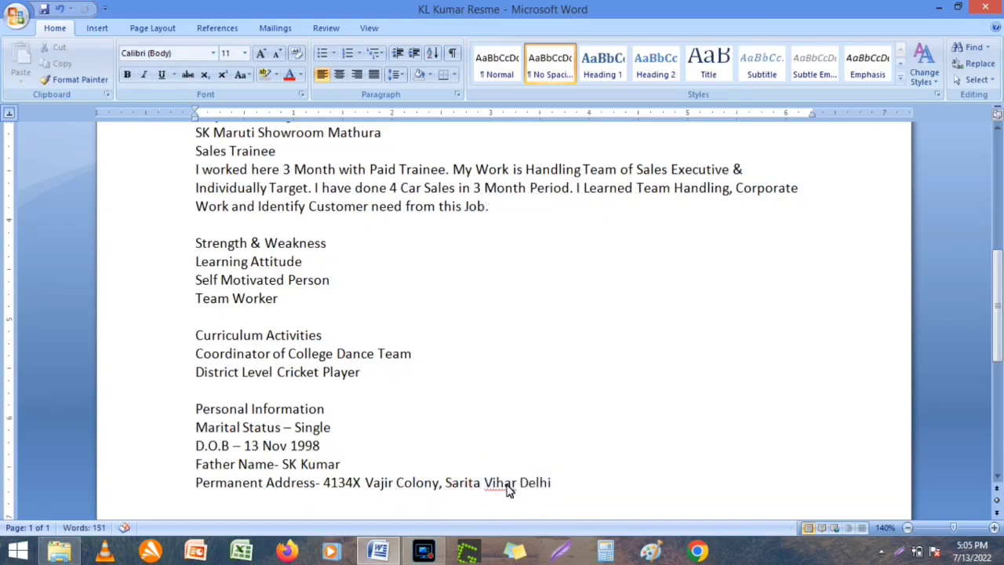
right_click(506, 484)
click(553, 353)
scroll(995, 484, down, 2)
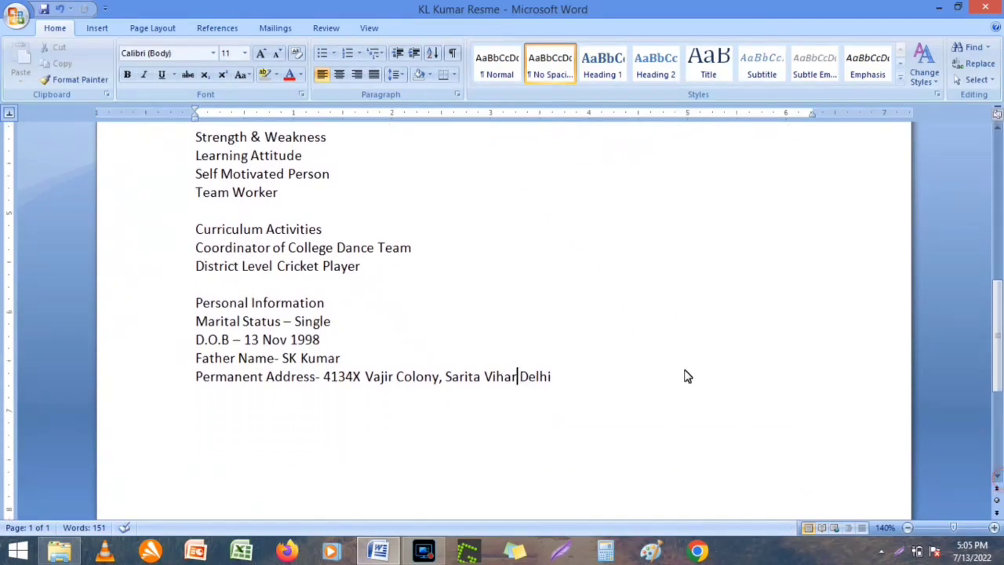
- Add Date and Place lines, with the candidate's bracketed name tabbed right as a signature
click(628, 382)
key(Return)
key(Return)
text(Date)
key(Return)
text(Place ()
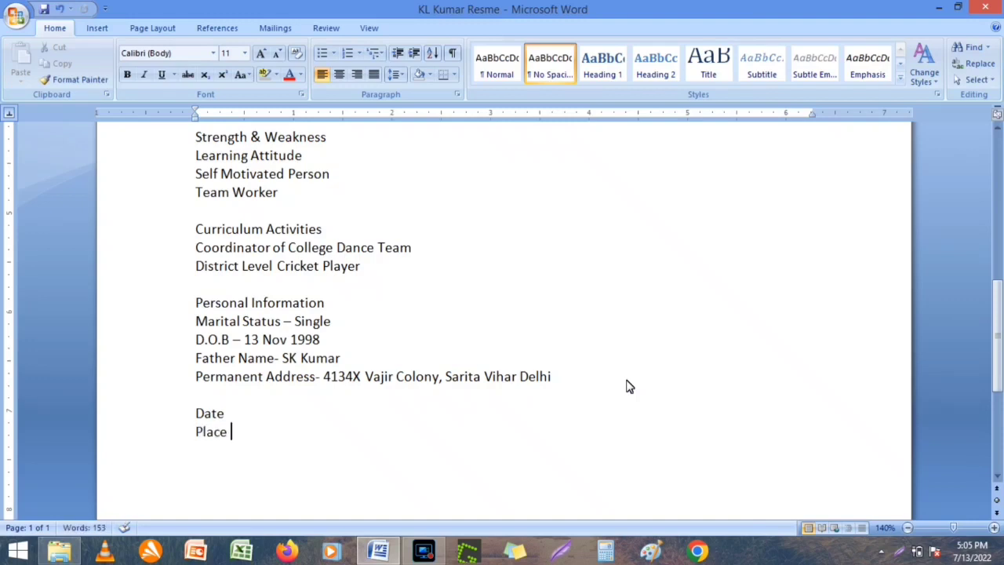
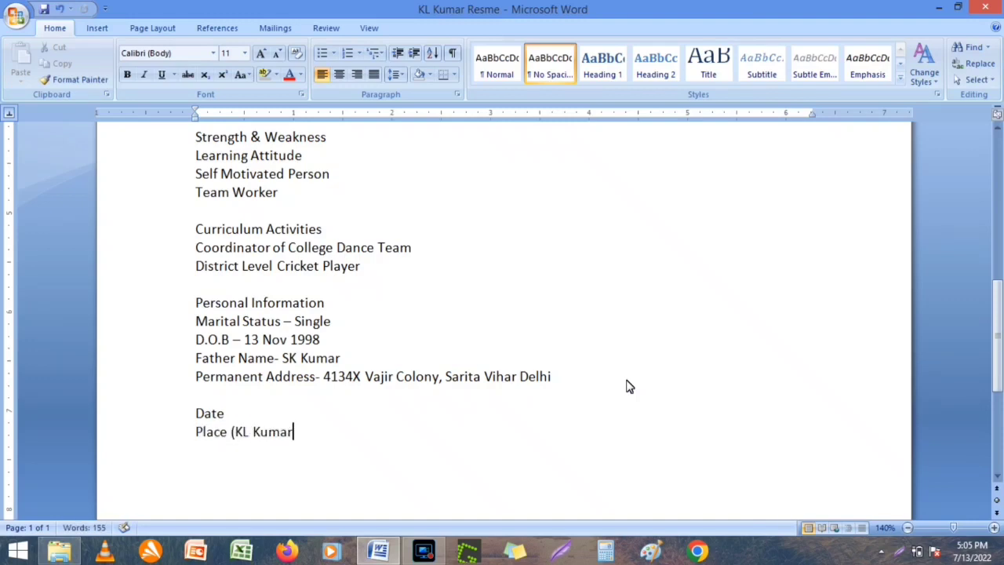
key(Tab)
key(Tab)
key(Tab)
key(Tab)
key(Tab)
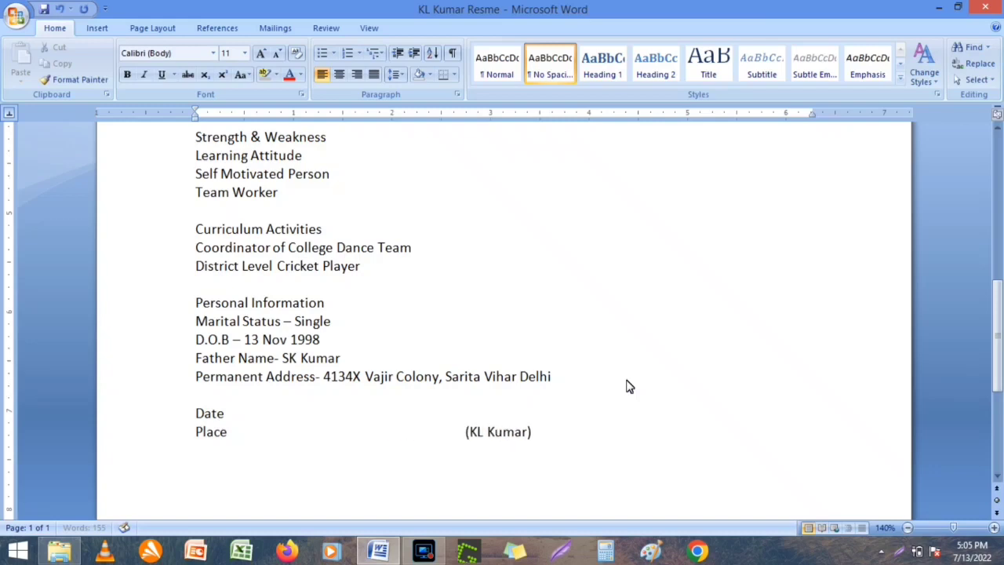
key(Tab)
key(Tab)
key(Tab)
key(Tab)
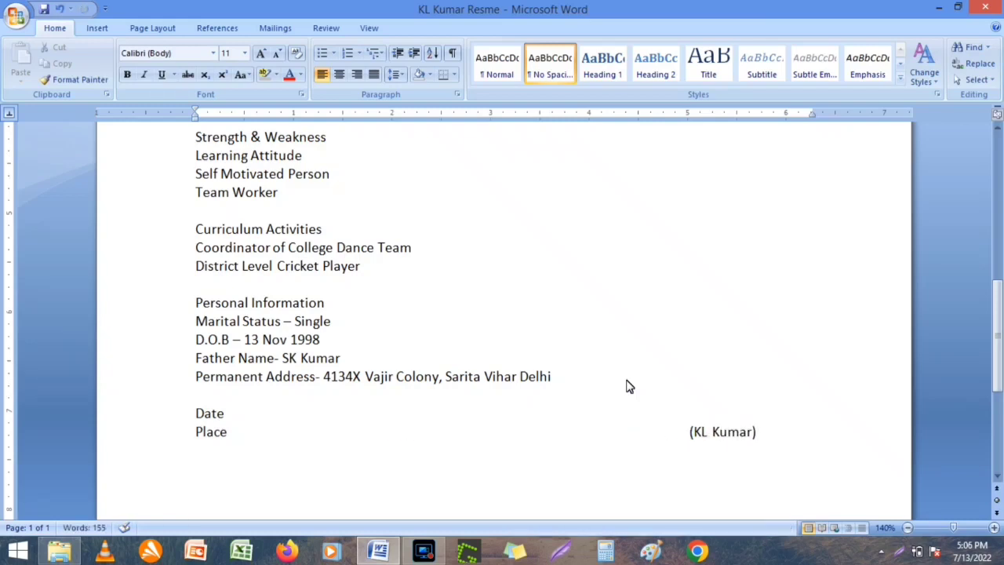
mouse_move(997, 337)
mouse_down()
mouse_move(997, 471)
mouse_move(998, 134)
mouse_up()
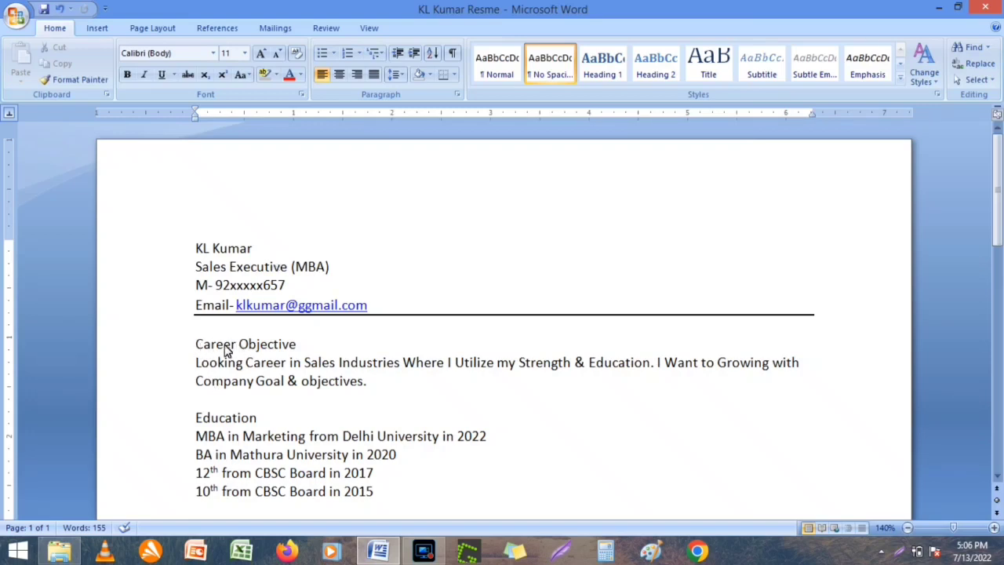
- Apply Verdana to the Career Objective text and then to the whole document
drag(232, 351, 280, 381)
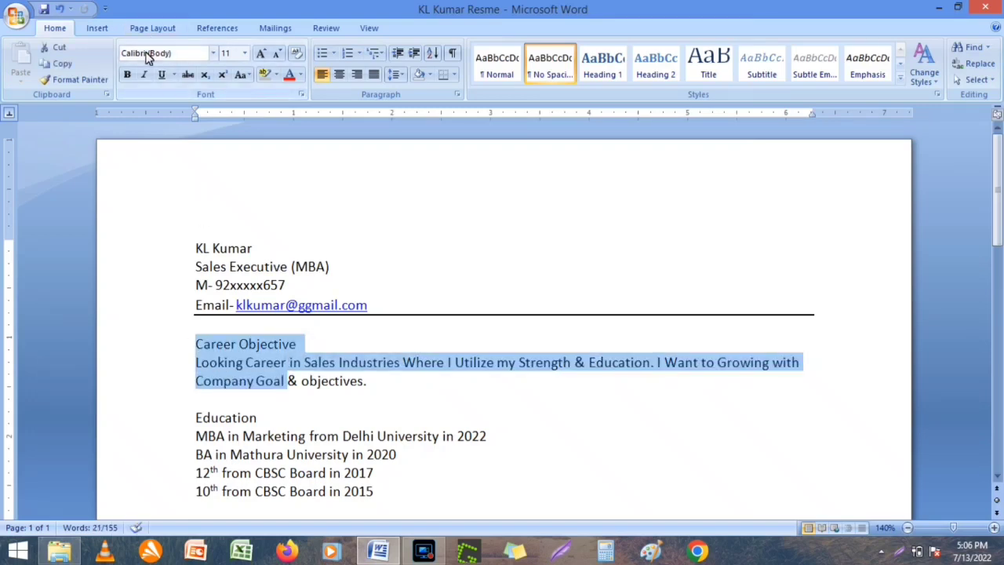
click(214, 54)
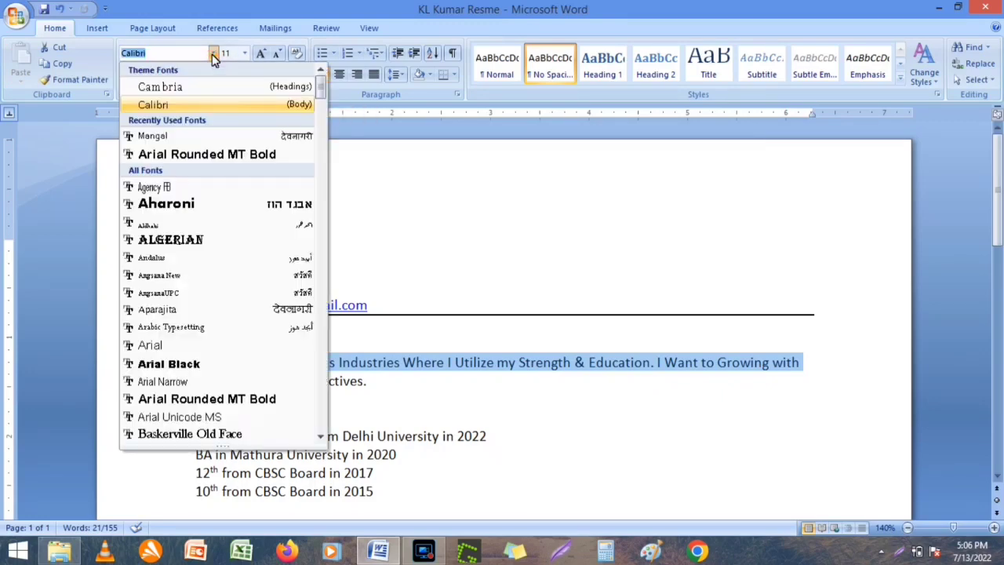
text(Verdana)
key(Return)
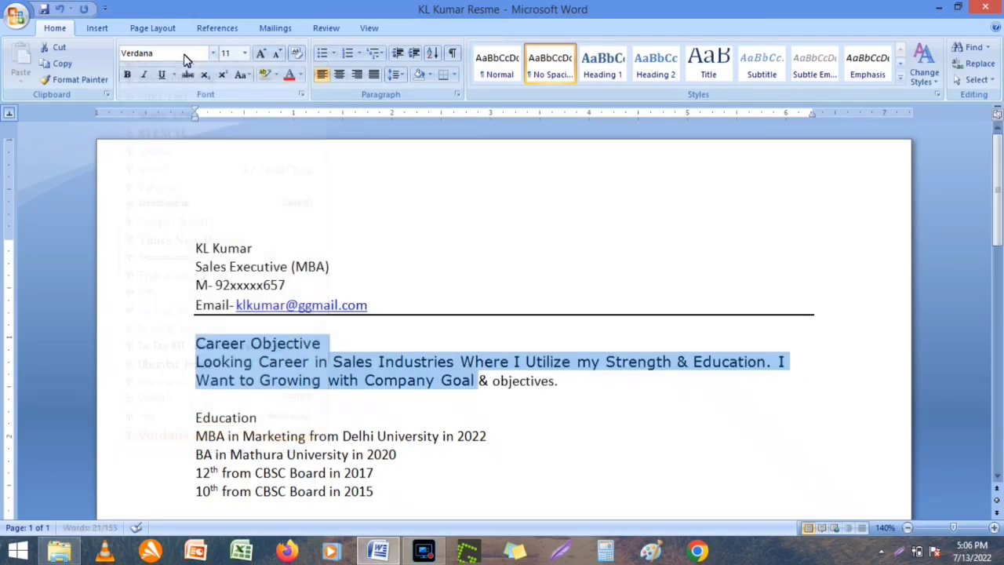
click(308, 343)
key(ctrl+a)
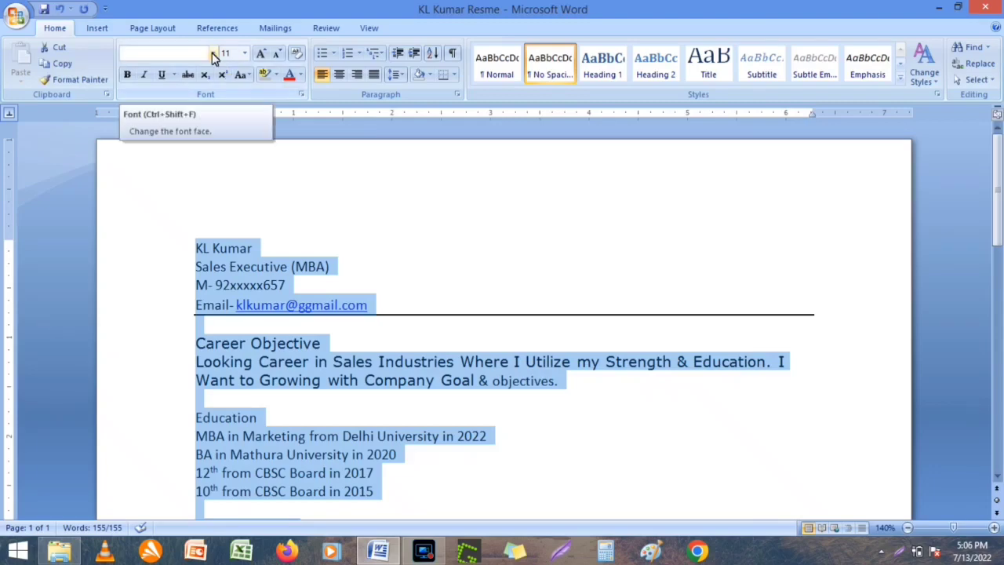
click(202, 53)
text(Ver)
key(Return)
click(406, 179)
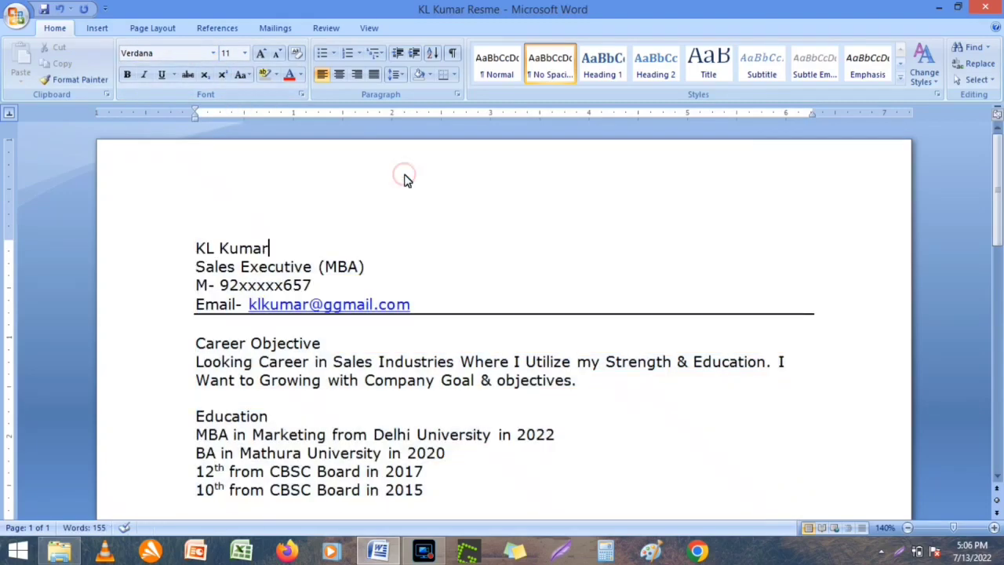
- Make the candidate's name at the top bold
click(213, 53)
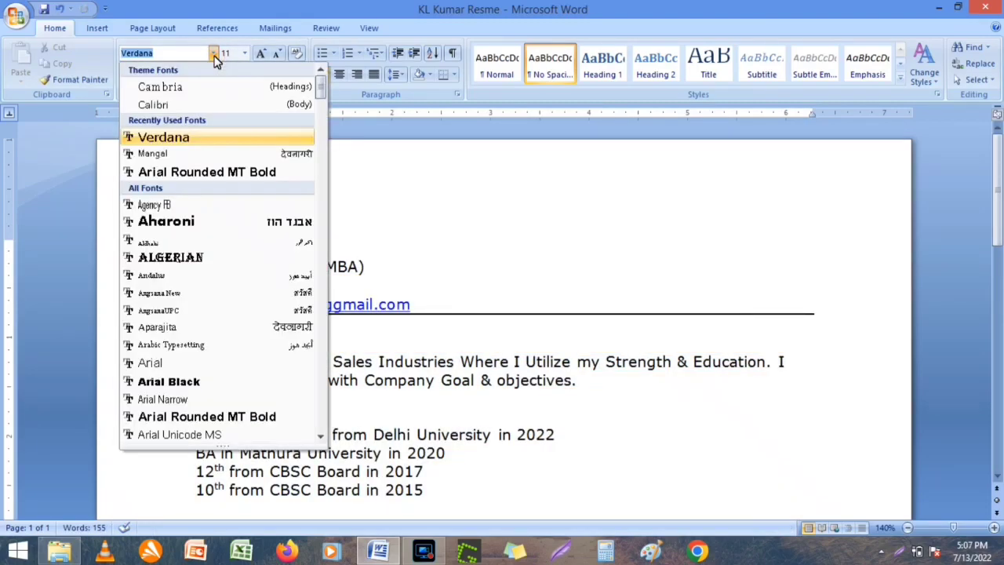
click(393, 168)
click(244, 54)
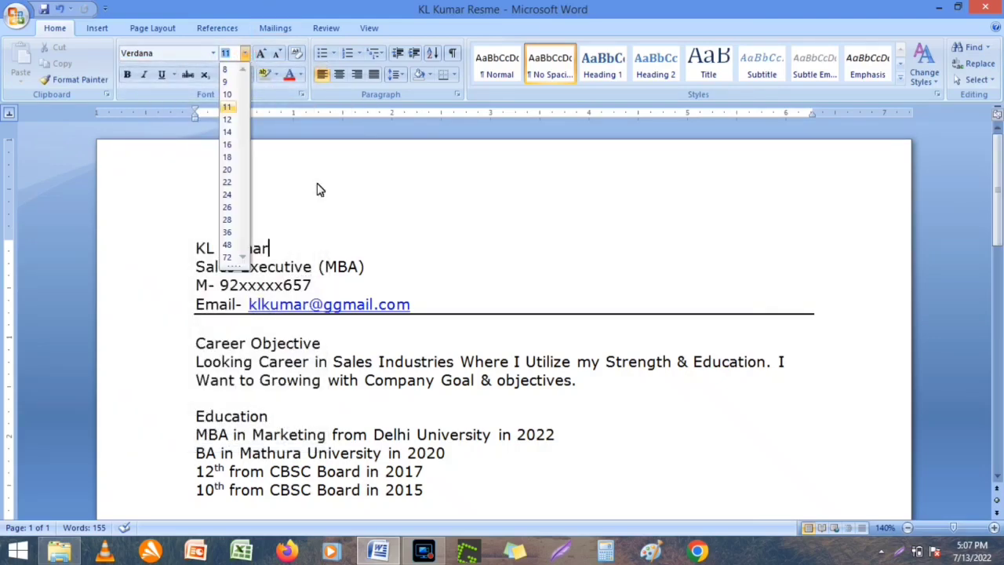
click(317, 184)
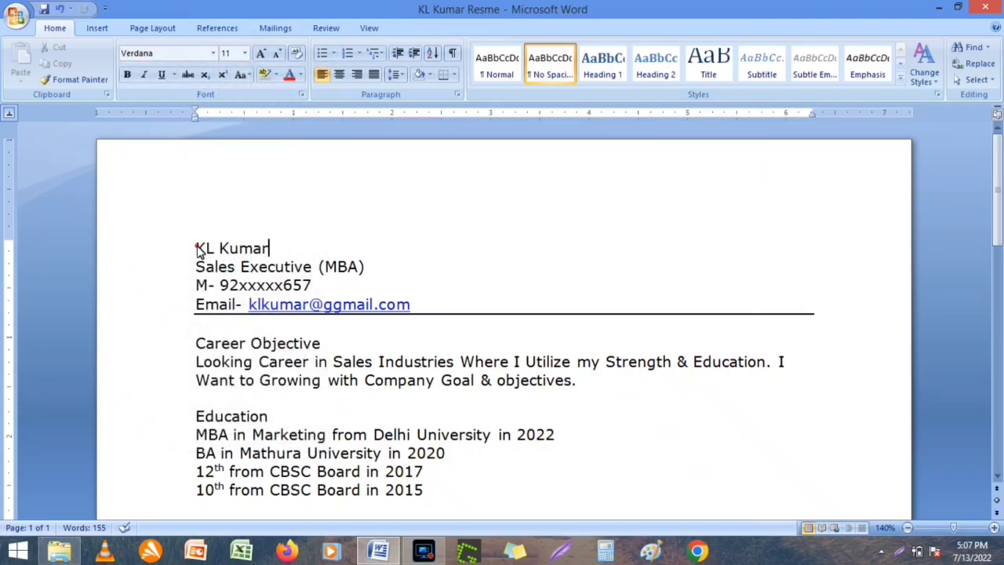
drag(198, 249, 284, 249)
click(127, 75)
click(377, 198)
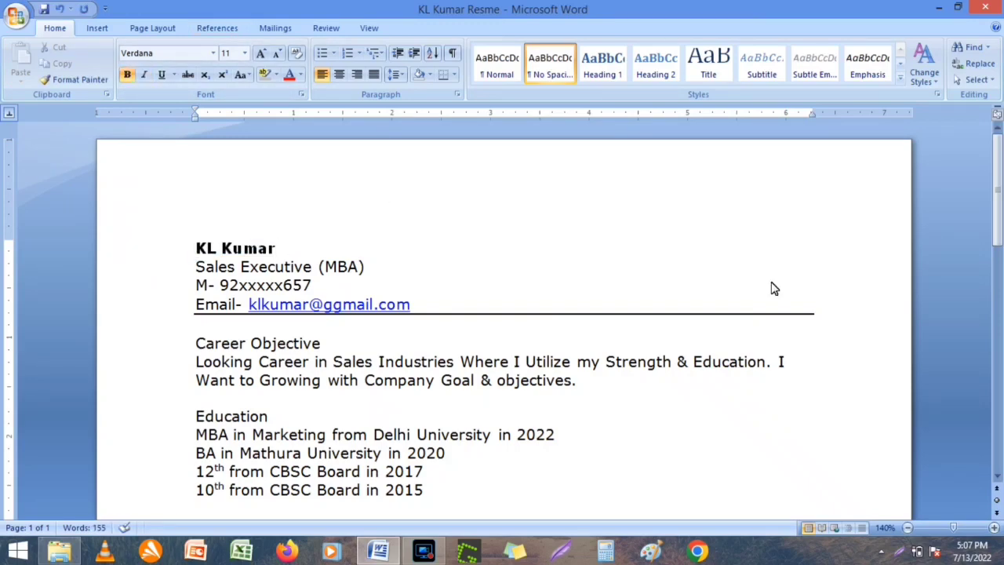
mouse_move(998, 196)
mouse_down()
mouse_move(997, 439)
mouse_move(999, 145)
mouse_up()
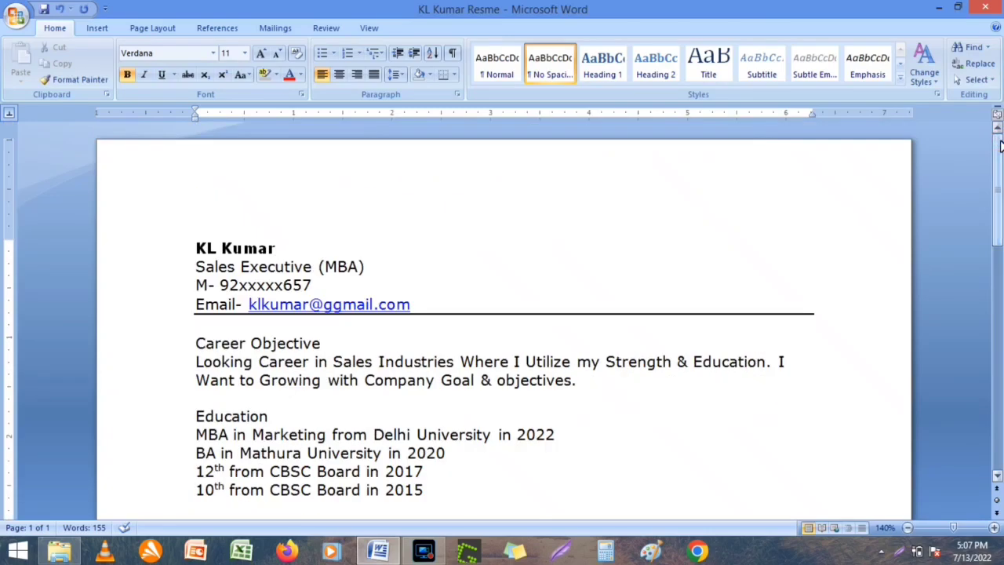
- Switch the whole resume to Calibri and enlarge the name to 16 pt
key(ctrl+a)
click(212, 53)
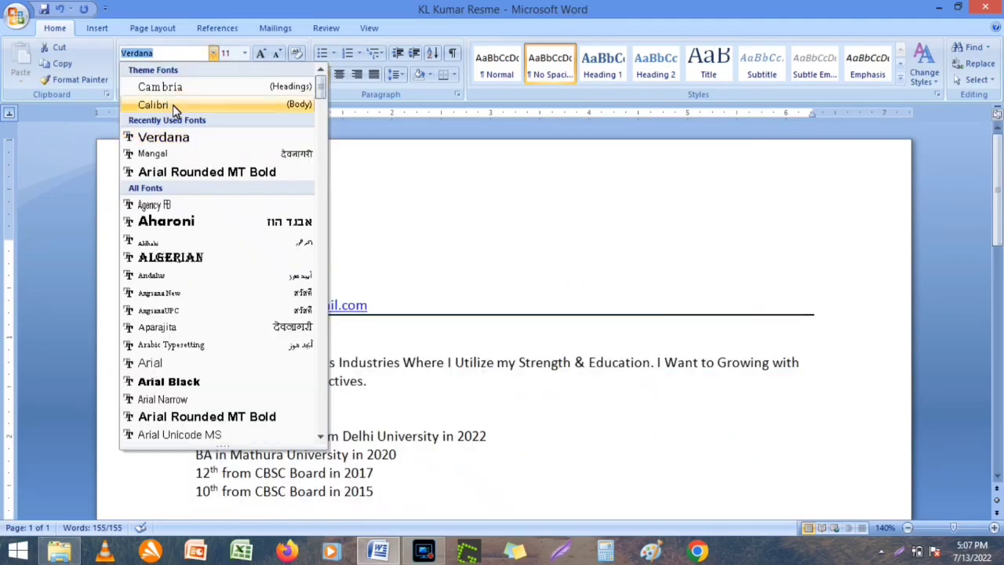
click(174, 106)
click(267, 248)
drag(265, 248, 196, 248)
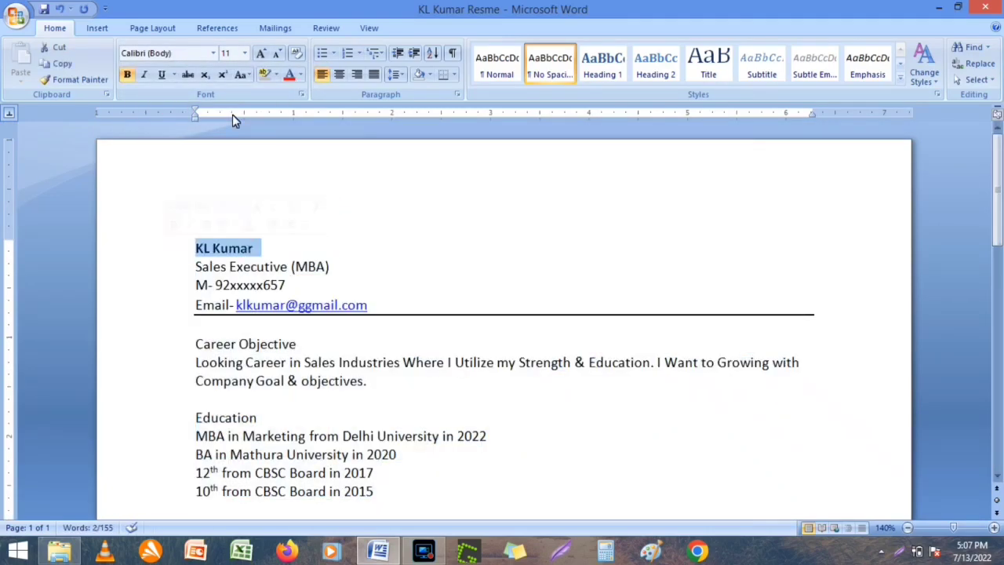
click(245, 53)
click(232, 144)
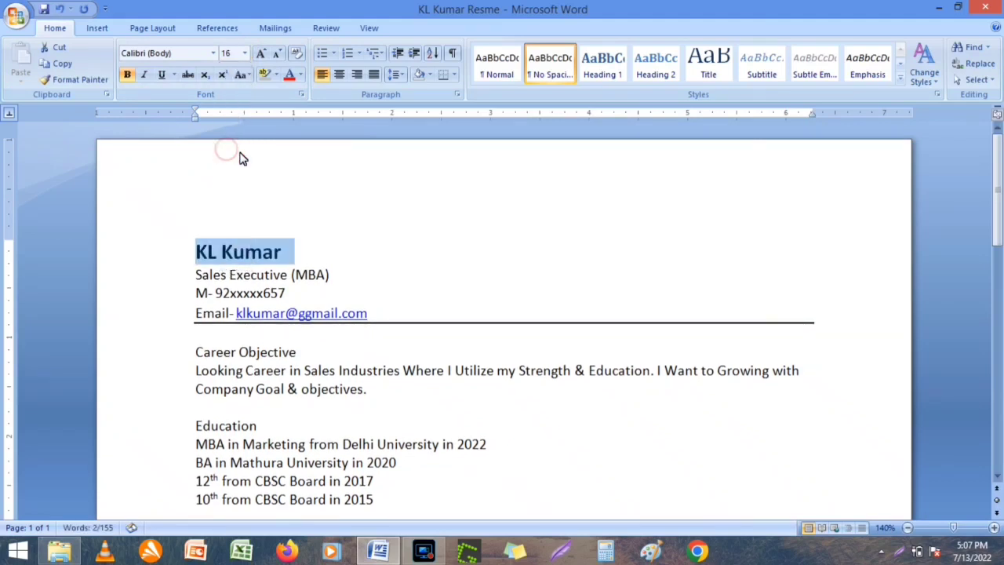
click(267, 314)
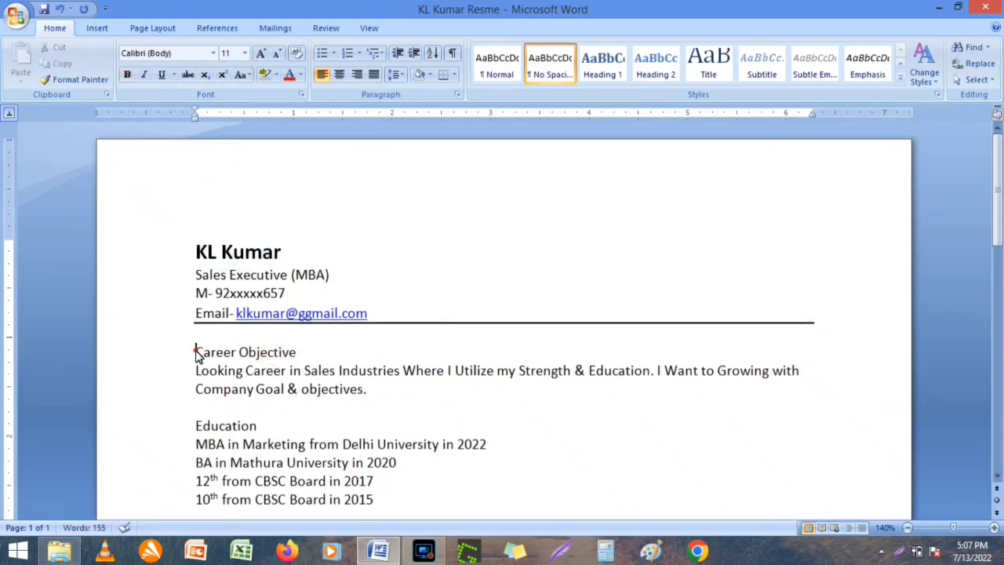
- Make the Career Objective heading size 14 and underlined
drag(196, 351, 298, 355)
click(245, 52)
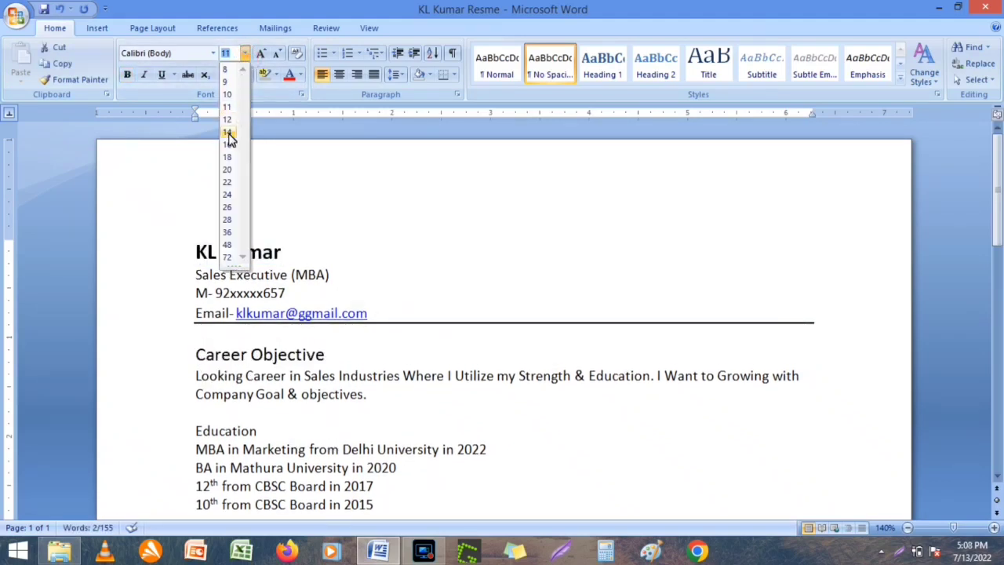
click(229, 133)
click(321, 186)
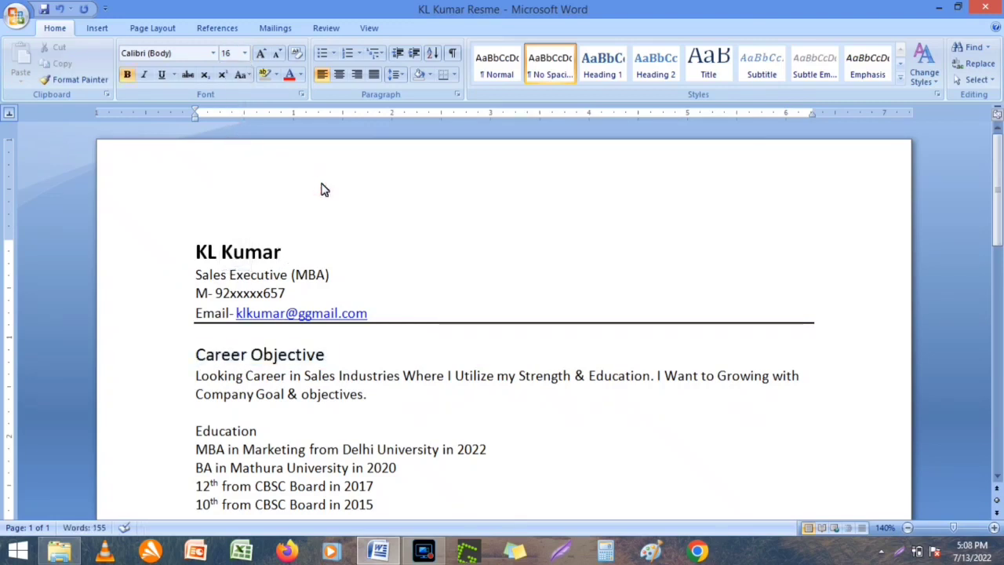
click(197, 359)
drag(216, 357, 264, 358)
click(293, 350)
drag(332, 354, 236, 360)
click(162, 75)
click(289, 177)
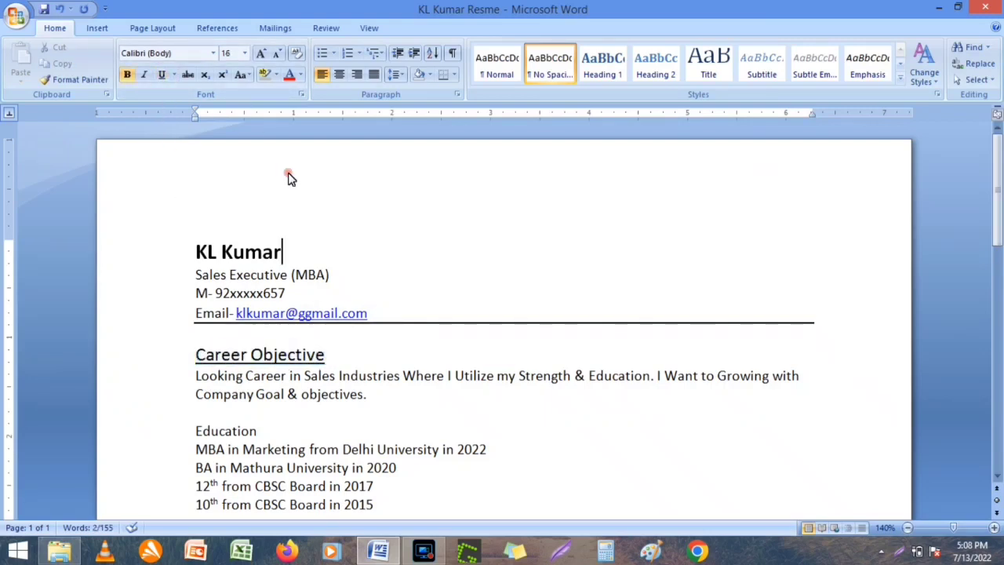
- Underline the Education heading and set it to size 14
scroll(222, 263, down, 1)
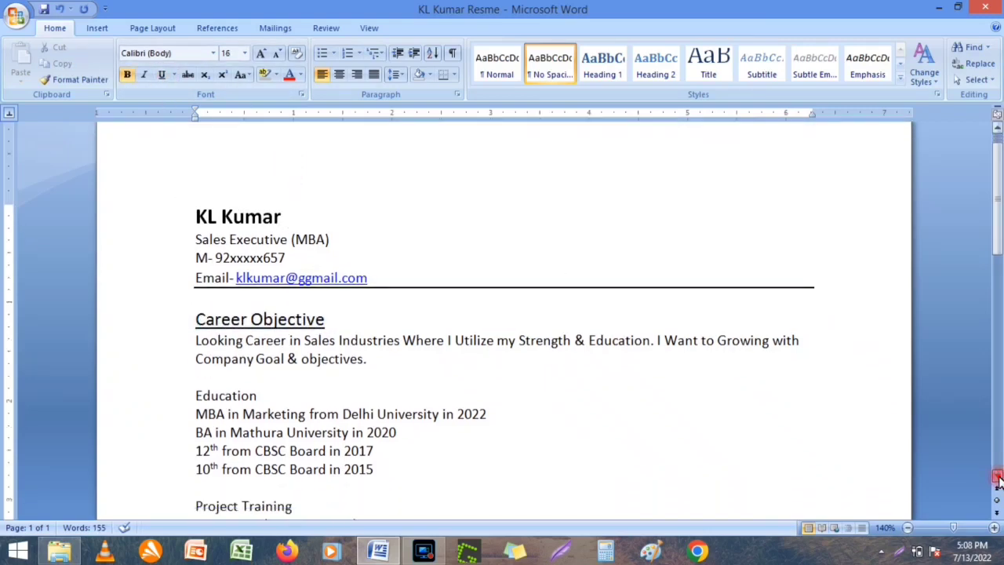
scroll(222, 264, down, 3)
scroll(223, 263, down, 1)
drag(263, 268, 196, 267)
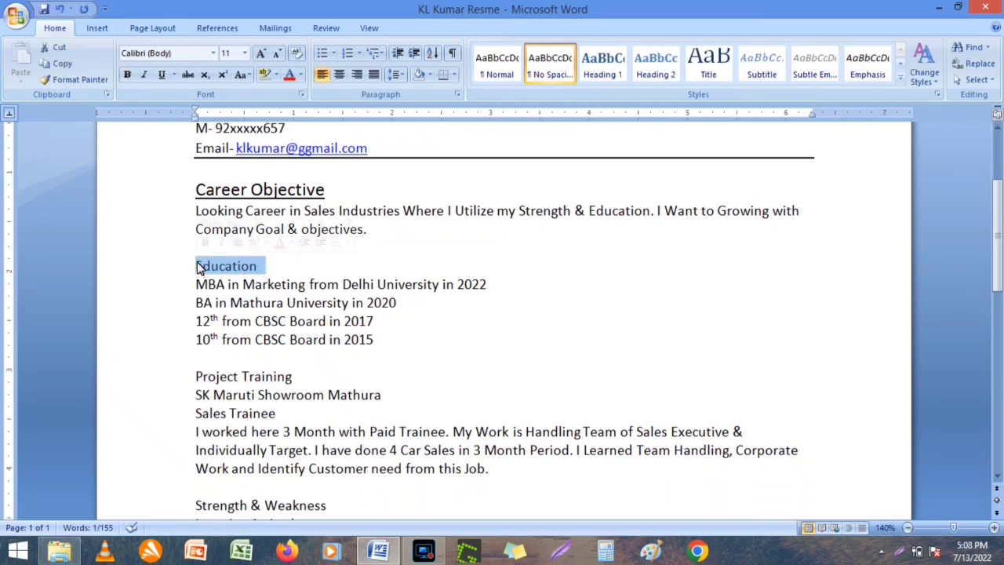
click(162, 74)
click(244, 53)
click(227, 132)
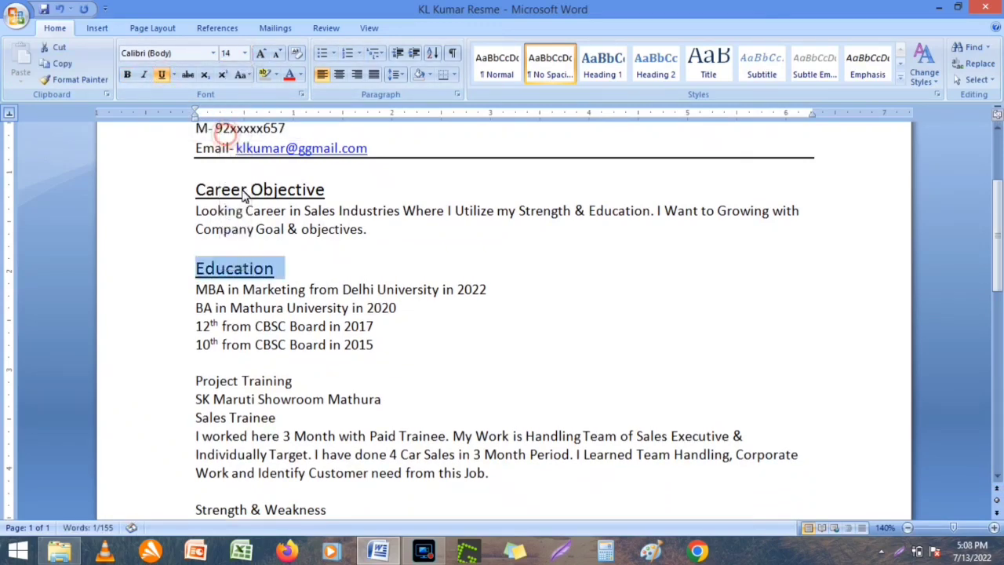
click(294, 381)
- Underline the Project Training heading and set it to size 14
drag(199, 382, 312, 385)
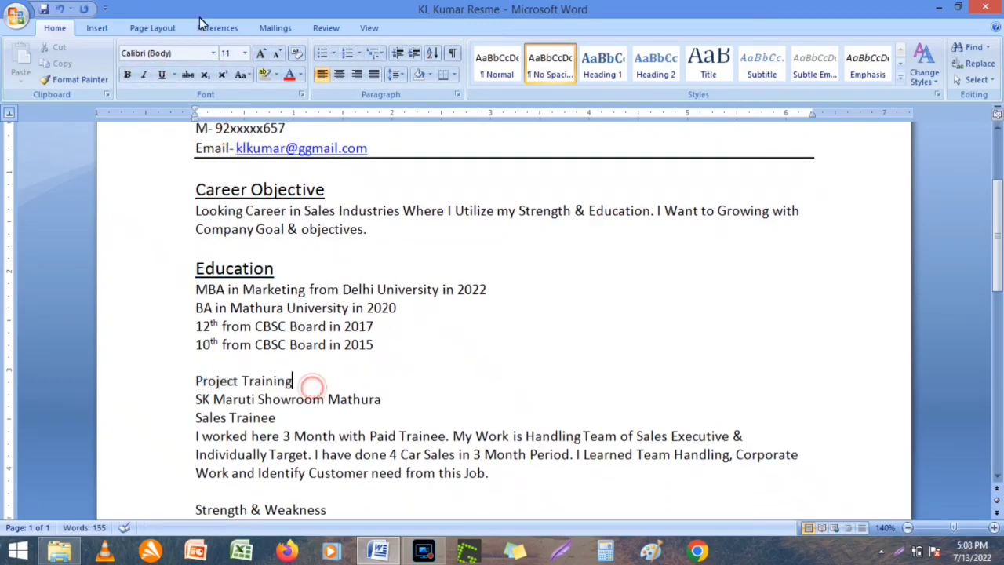
click(244, 53)
click(227, 132)
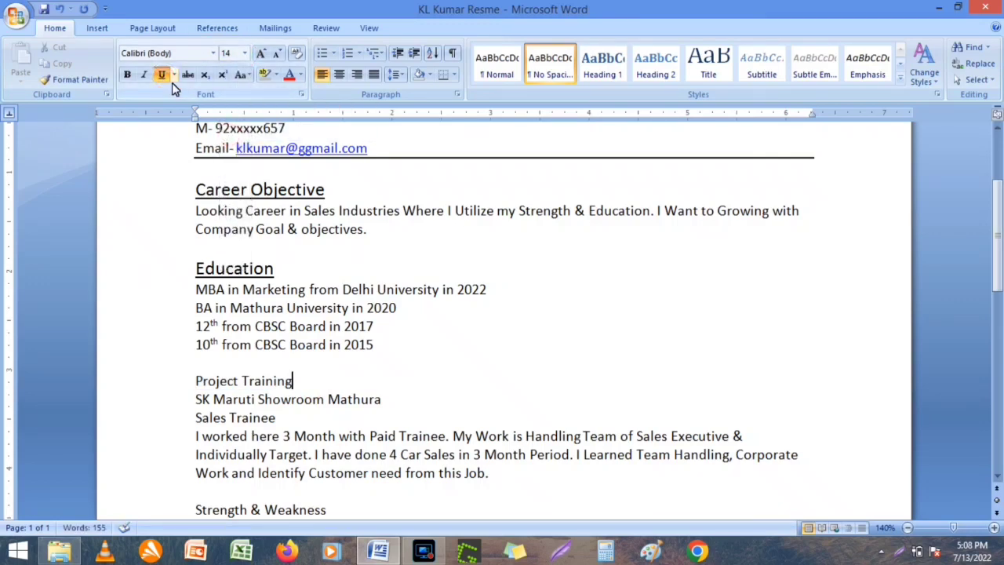
drag(305, 382, 195, 380)
click(161, 76)
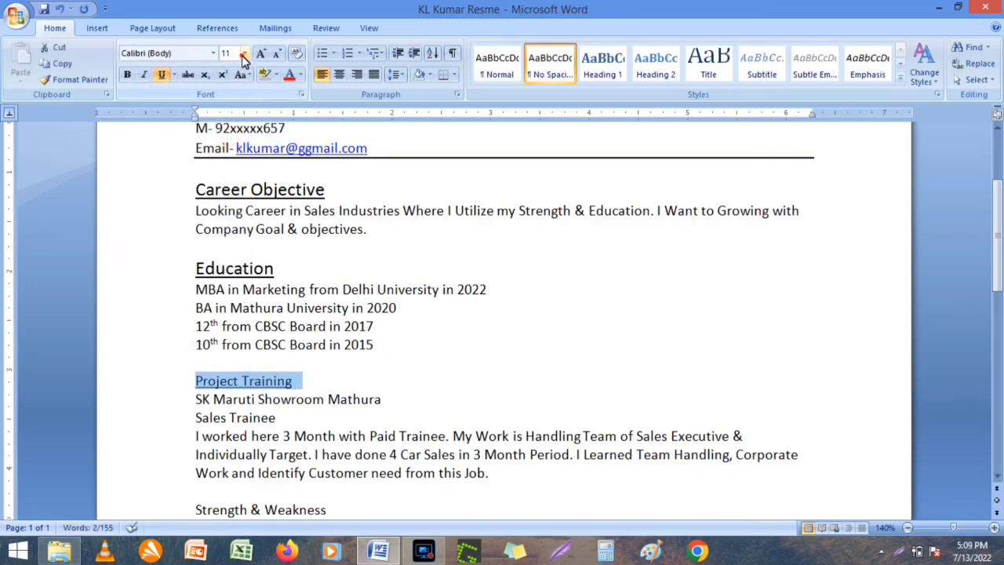
click(244, 52)
click(228, 132)
click(567, 357)
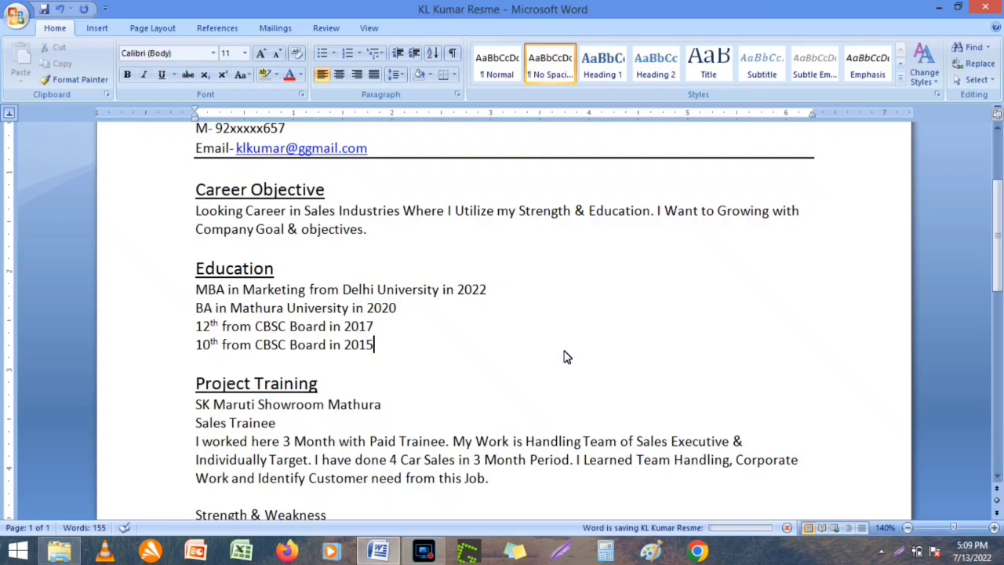
click(998, 481)
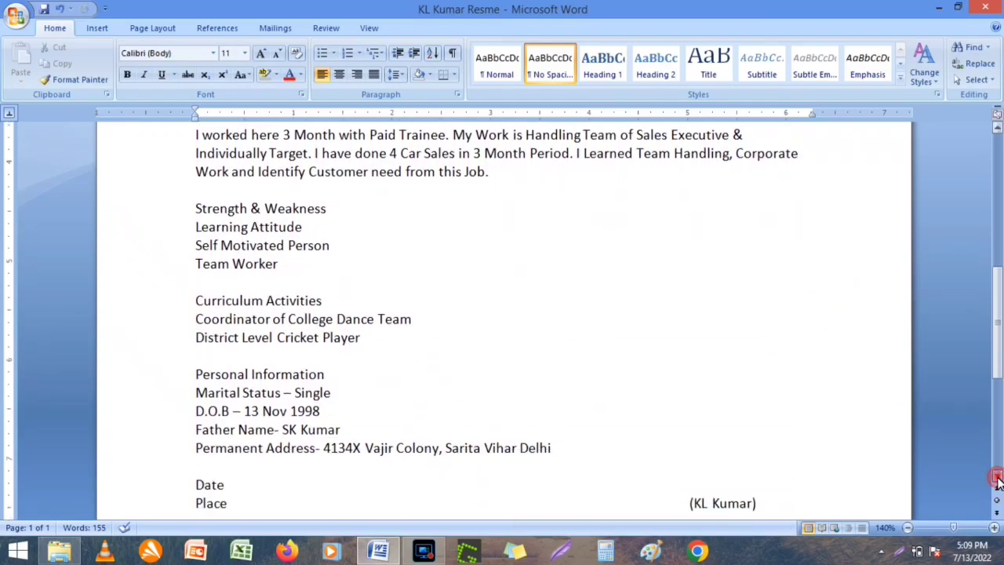
- Underline the Strength & Weakness and Curriculum Activities headings at size 14
drag(329, 174, 195, 173)
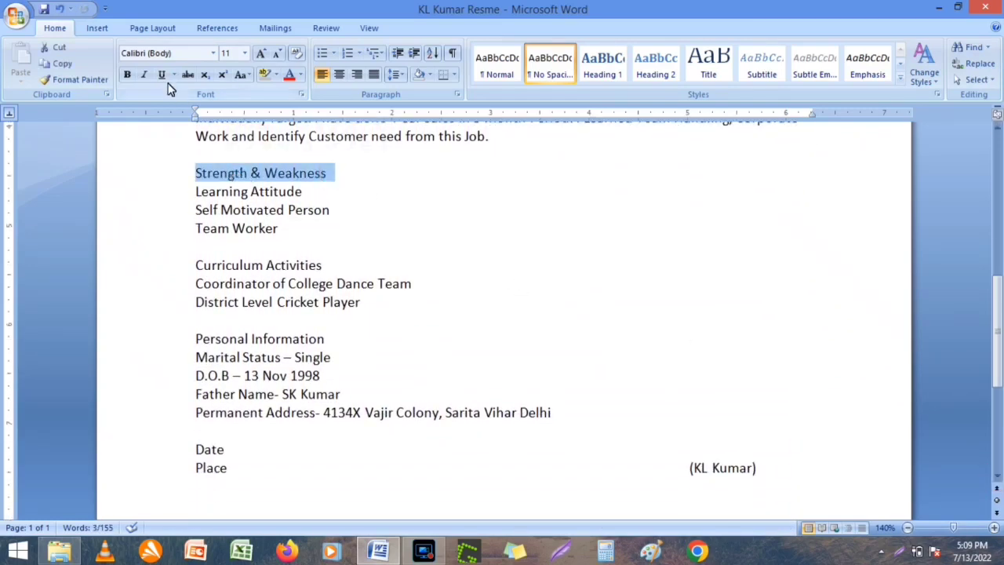
click(161, 74)
click(244, 53)
click(229, 136)
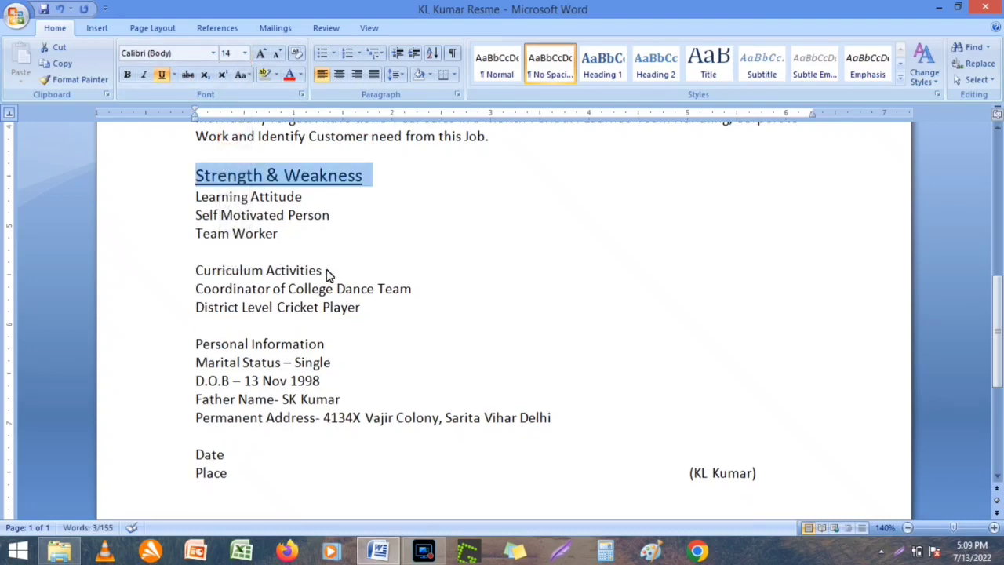
drag(332, 271, 238, 271)
click(161, 75)
click(244, 53)
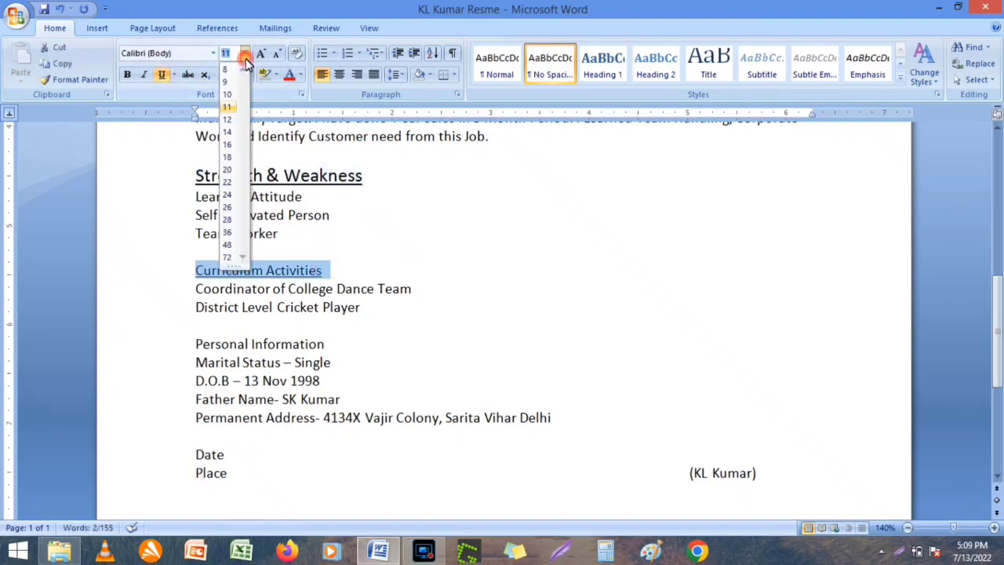
click(227, 136)
click(328, 351)
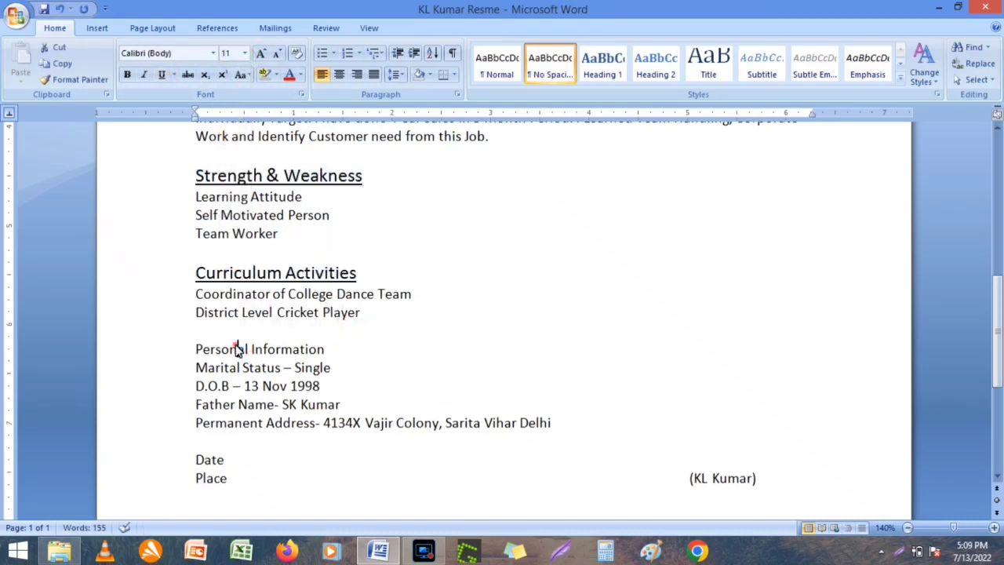
- Underline the Personal Information heading and set it to size 14
triple_click(197, 349)
click(161, 74)
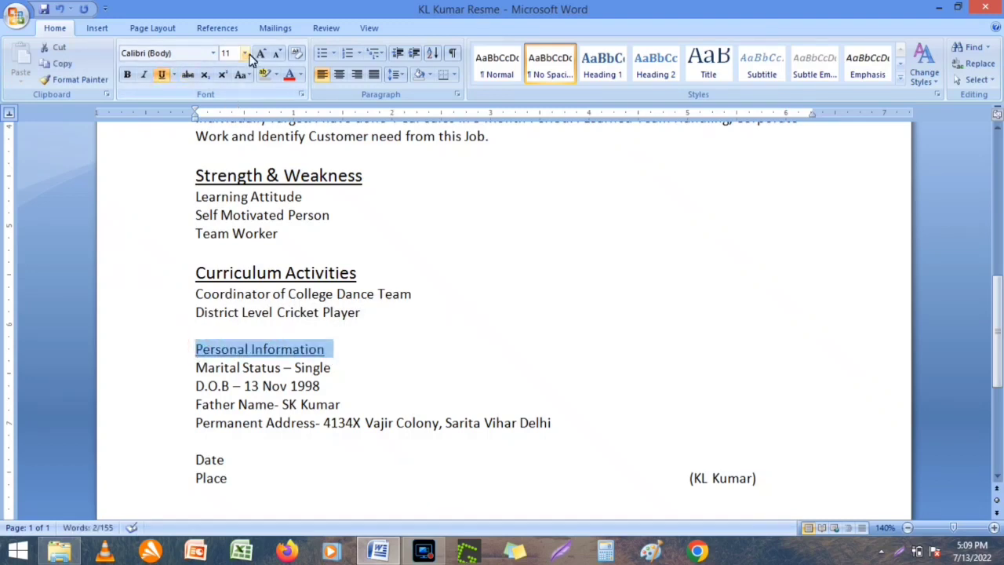
click(244, 53)
click(228, 136)
click(541, 311)
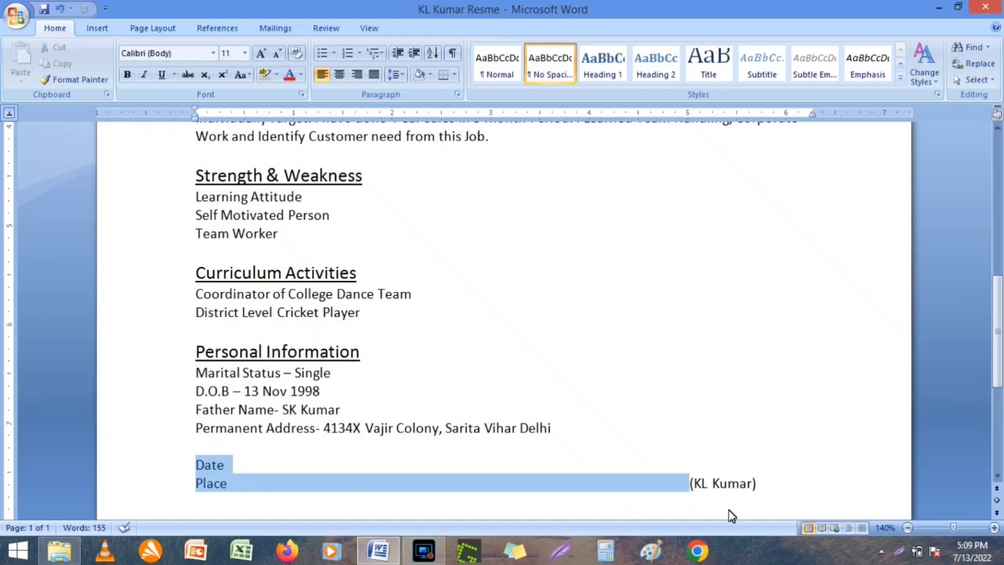
- Set the Date, Place and signature lines to font size 14
drag(197, 467, 728, 513)
click(244, 52)
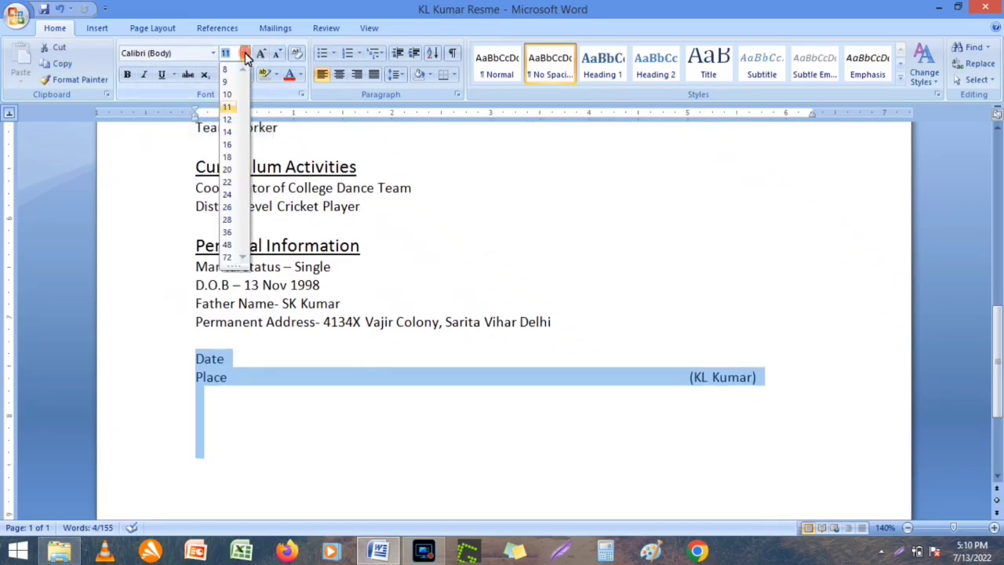
click(228, 132)
drag(231, 130, 338, 392)
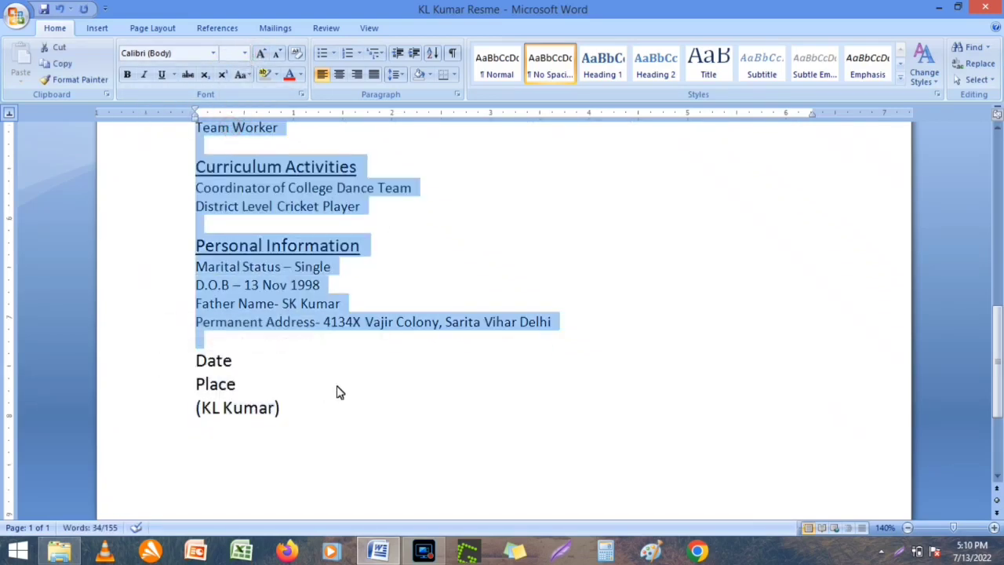
- Join the bracketed name onto the Place line and add a blank line above Date
click(351, 391)
key(Delete)
key(BackSpace)
key(BackSpace)
key(BackSpace)
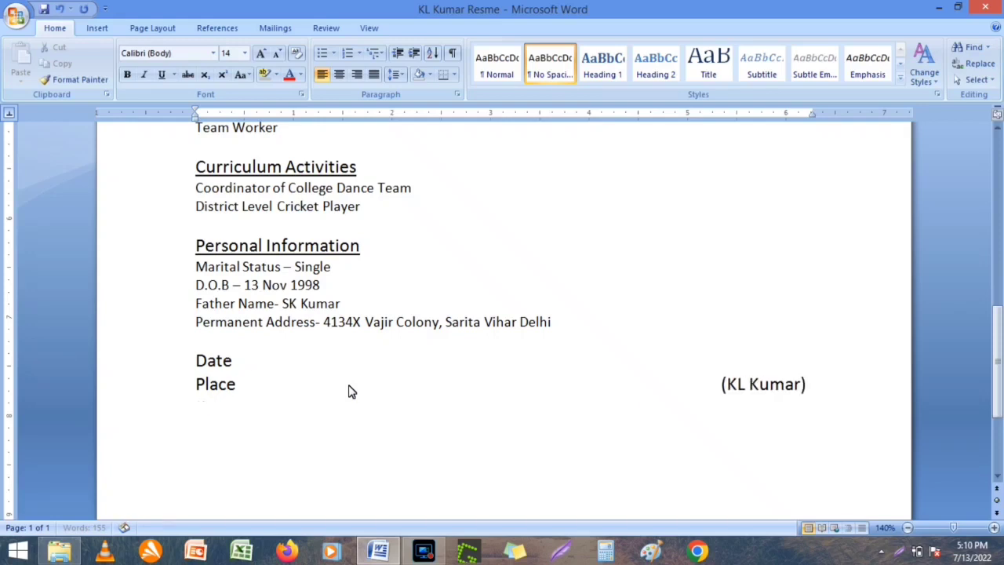
key(BackSpace)
key(BackSpace)
key(BackSpace)
click(281, 351)
key(Return)
key(Return)
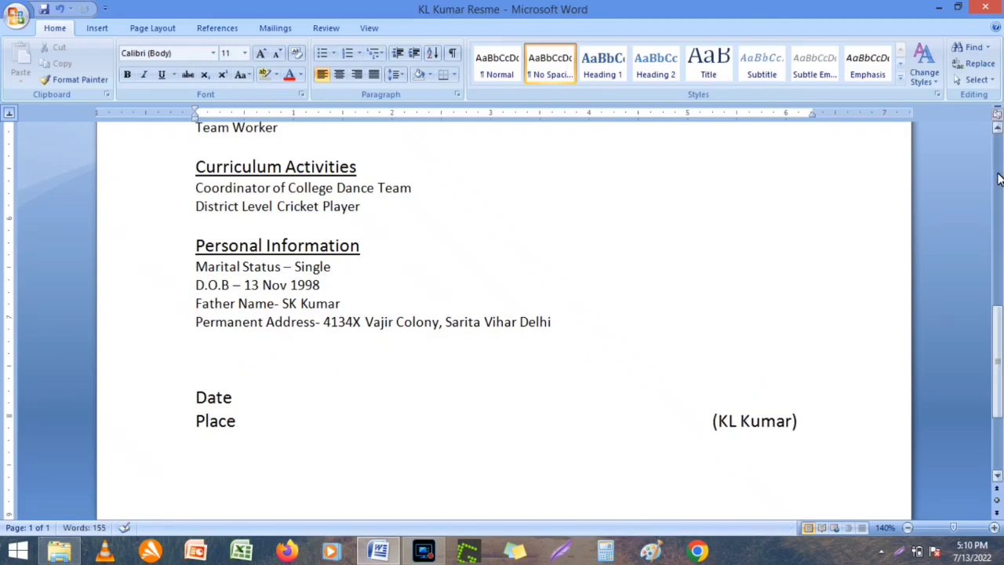
drag(997, 361, 996, 181)
- Add a blank line below the Career Objective and Education headings
click(375, 358)
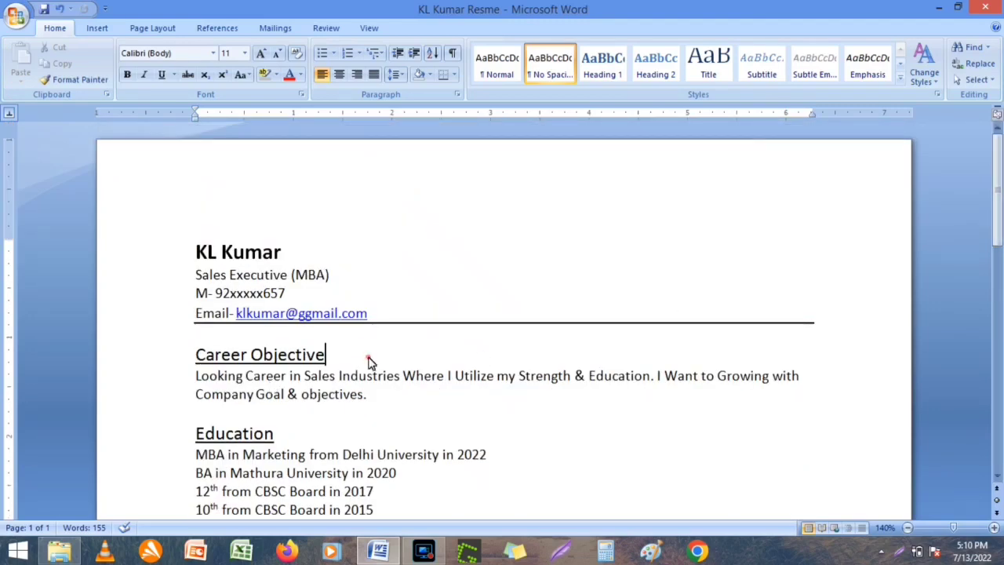
key(Return)
click(385, 456)
key(Return)
- Label the training lines 'Company-' and 'Position-', correcting the misspelled Postion to Position
scroll(385, 459, down, 2)
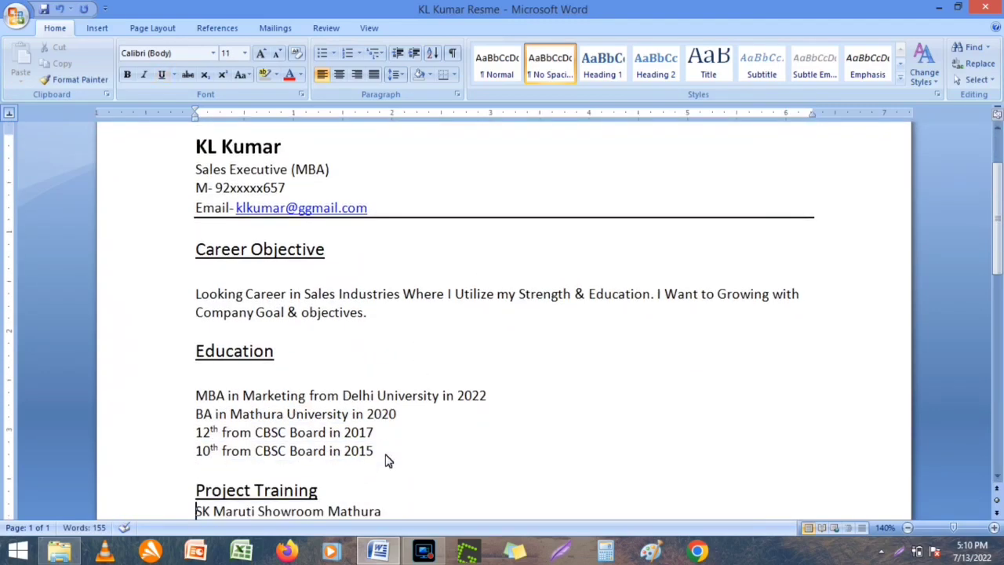
scroll(388, 455, down, 2)
scroll(369, 432, down, 1)
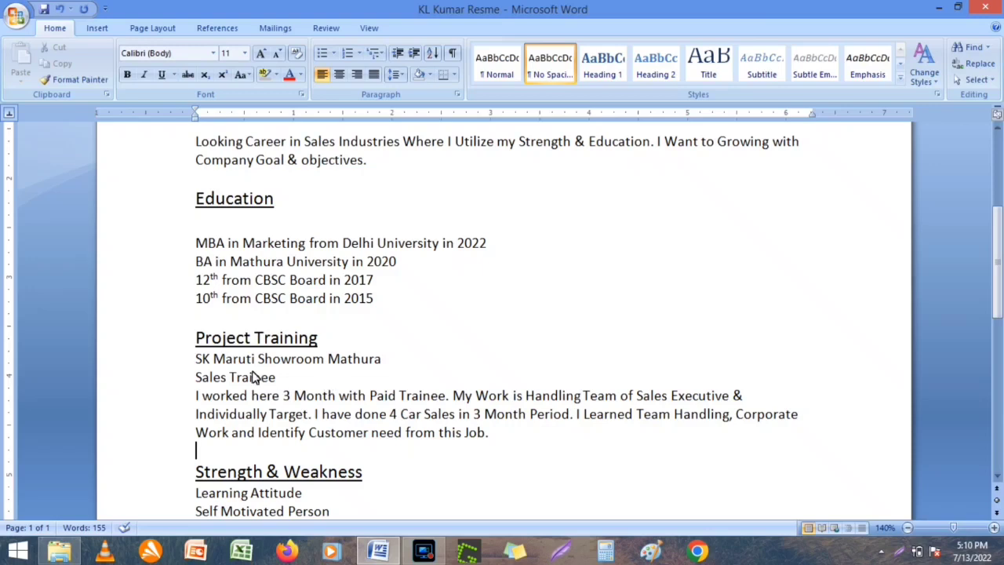
click(196, 359)
text(Company-)
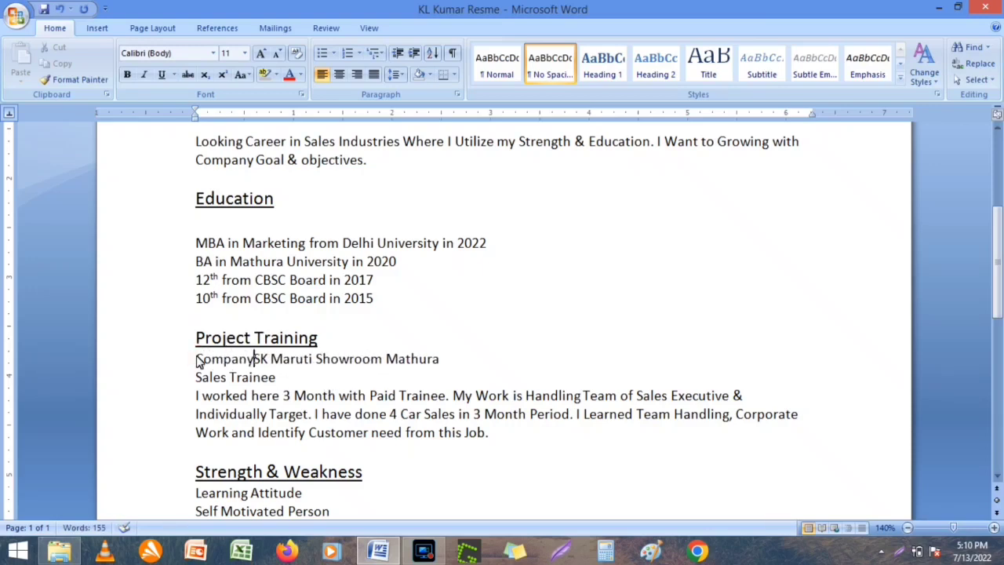
click(196, 378)
text(Postion)
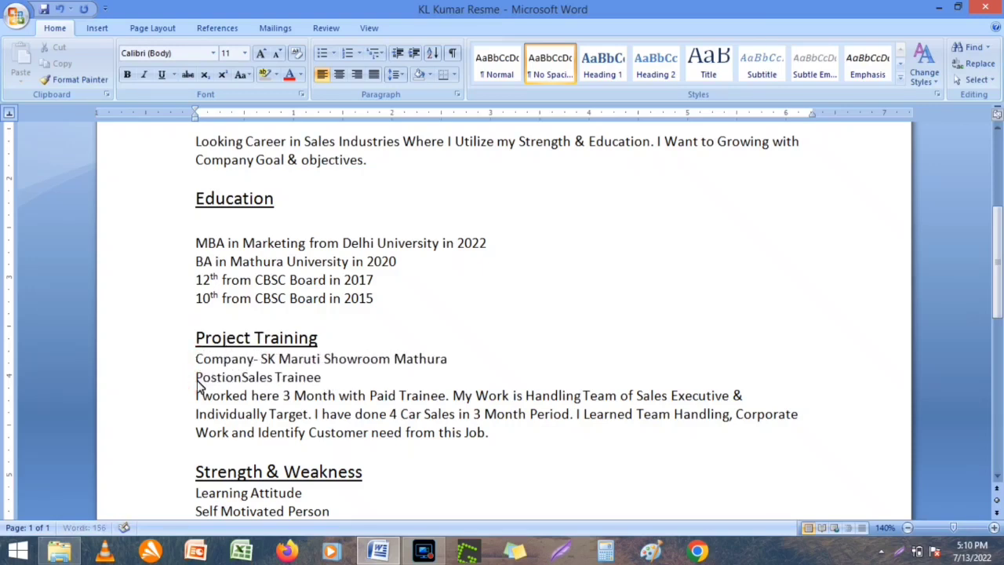
text(-)
right_click(207, 384)
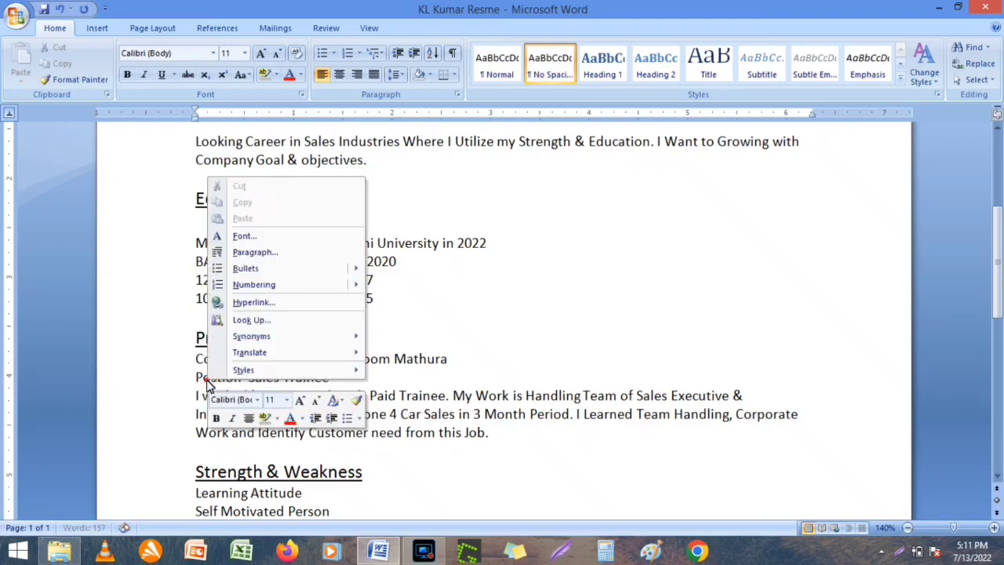
right_click(213, 378)
click(292, 141)
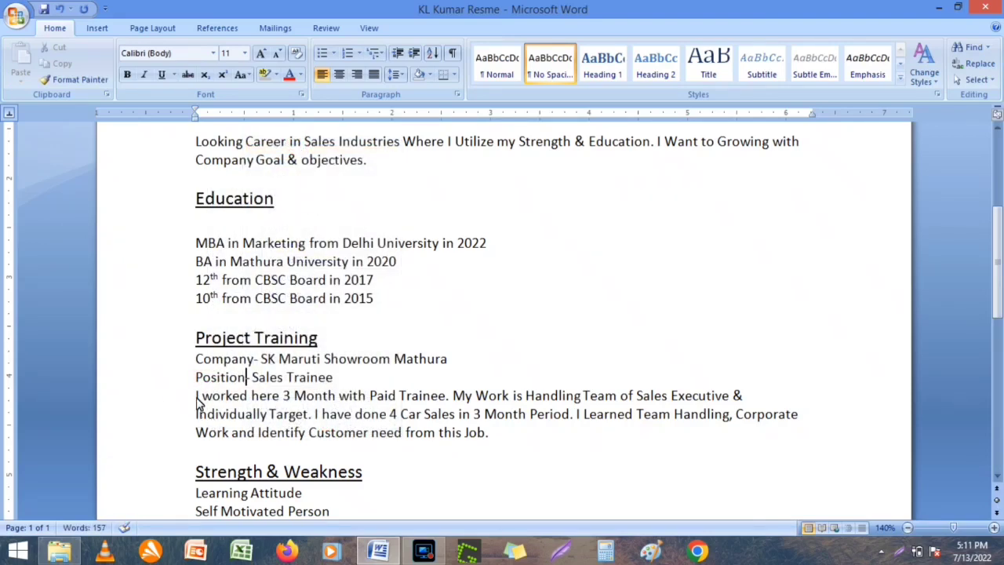
- Add blank lines under the Project Training, Strength & Weakness and Curriculum Activities headings
click(375, 345)
key(Return)
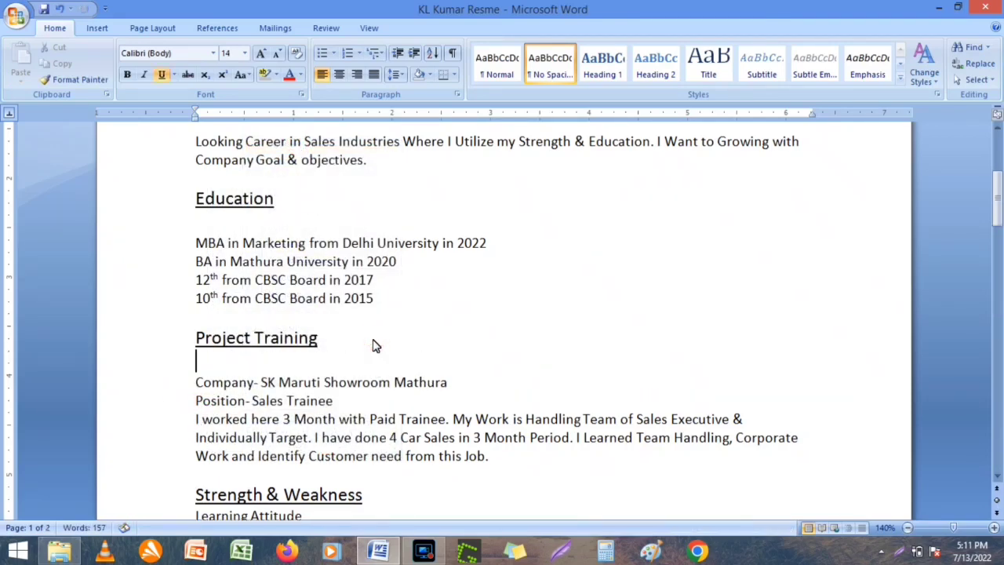
click(997, 477)
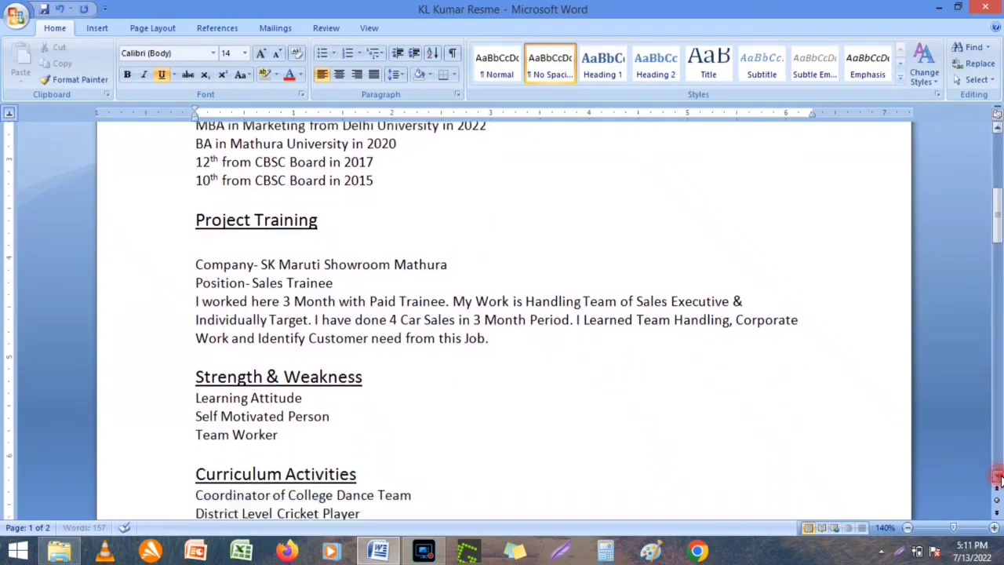
key(Return)
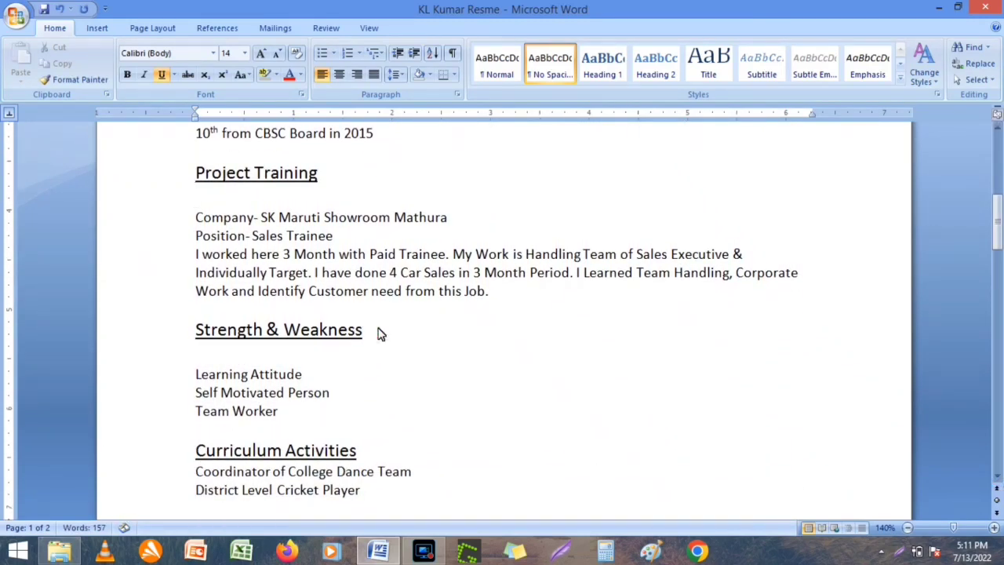
click(374, 458)
key(Return)
- Remove the spare blank line above Date and add one under Personal Information
scroll(375, 458, down, 1)
scroll(375, 457, down, 2)
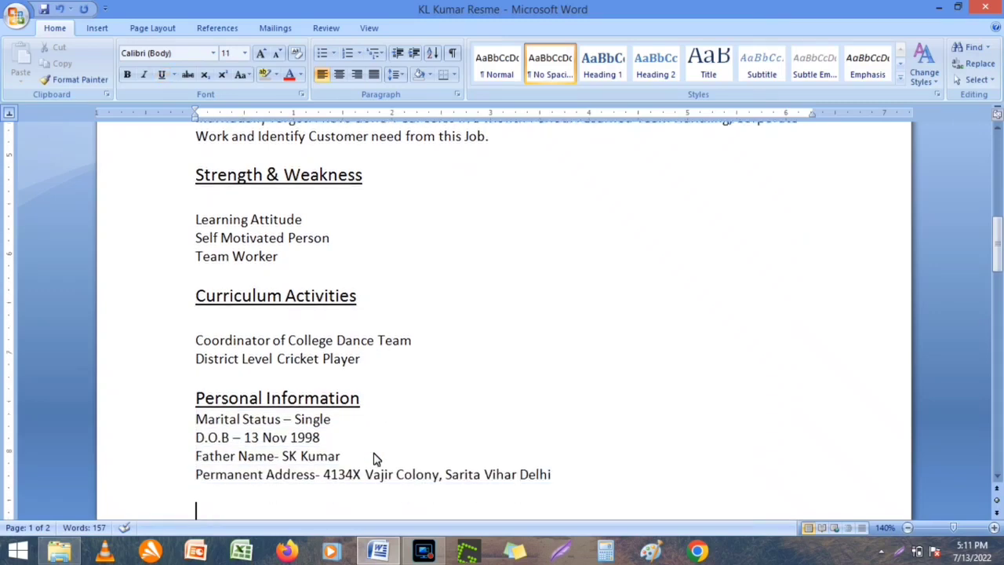
scroll(375, 457, down, 1)
click(251, 453)
key(BackSpace)
click(361, 336)
key(Return)
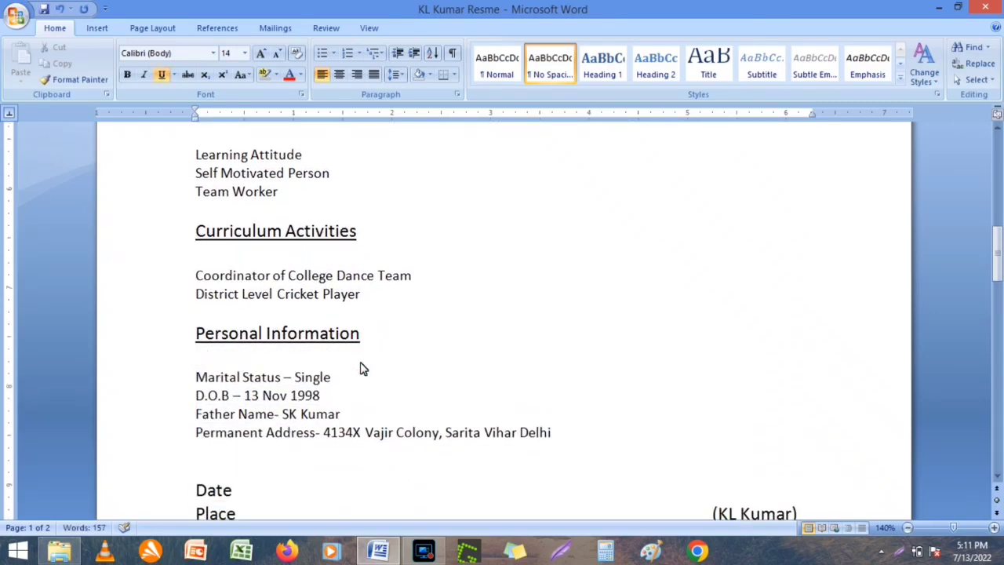
- Add 'Language- Hindi, English and Local Language' below the birth date and remove a blank line atop page 2
click(327, 402)
key(Return)
text(Language- )
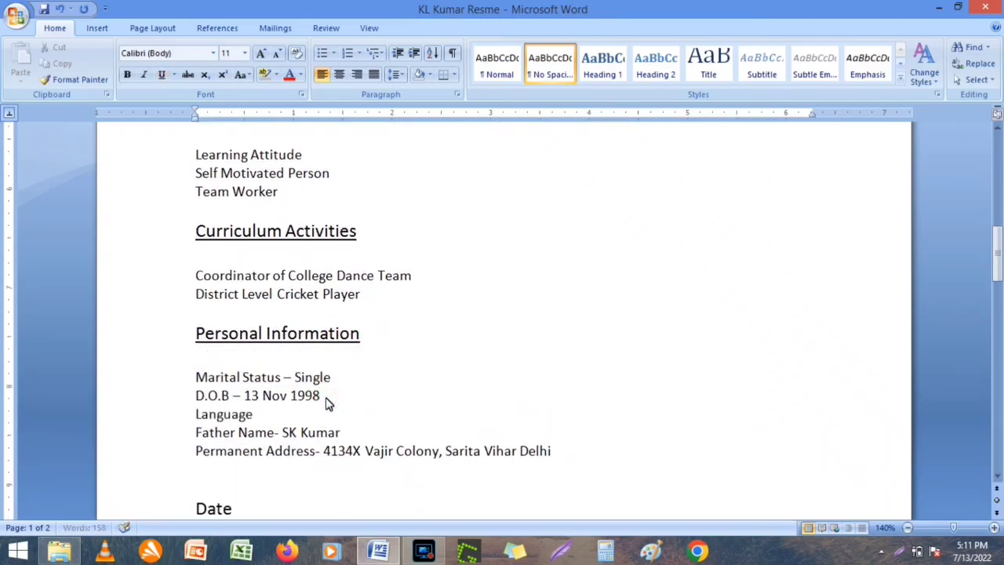
text(Hindi, Engl)
text(ish and Local )
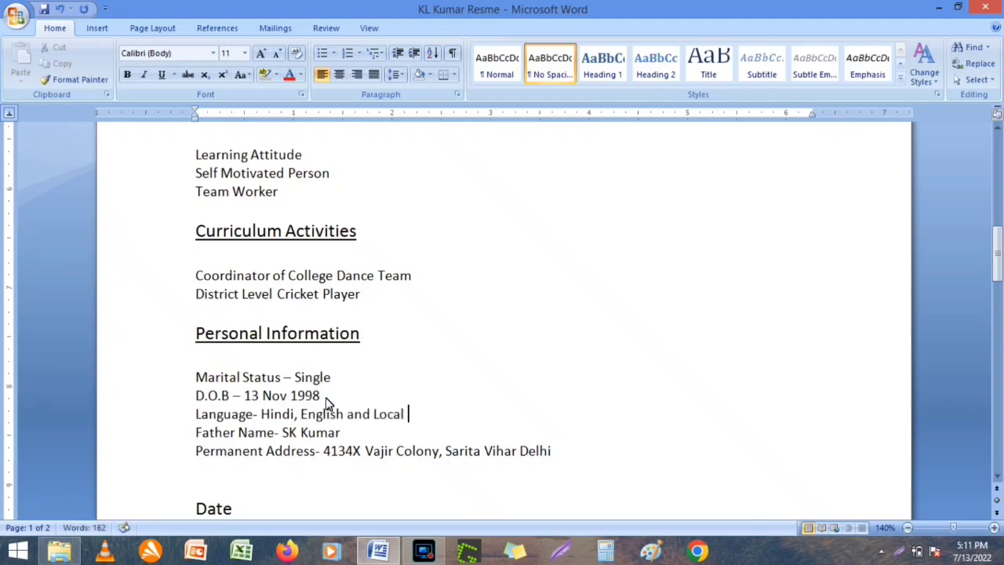
text(Language)
click(288, 357)
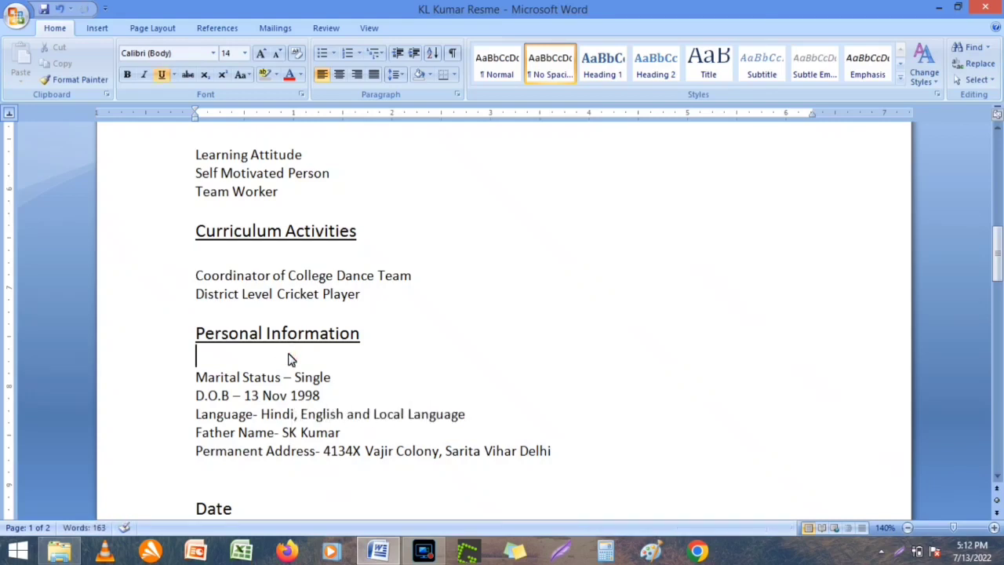
scroll(582, 392, down, 5)
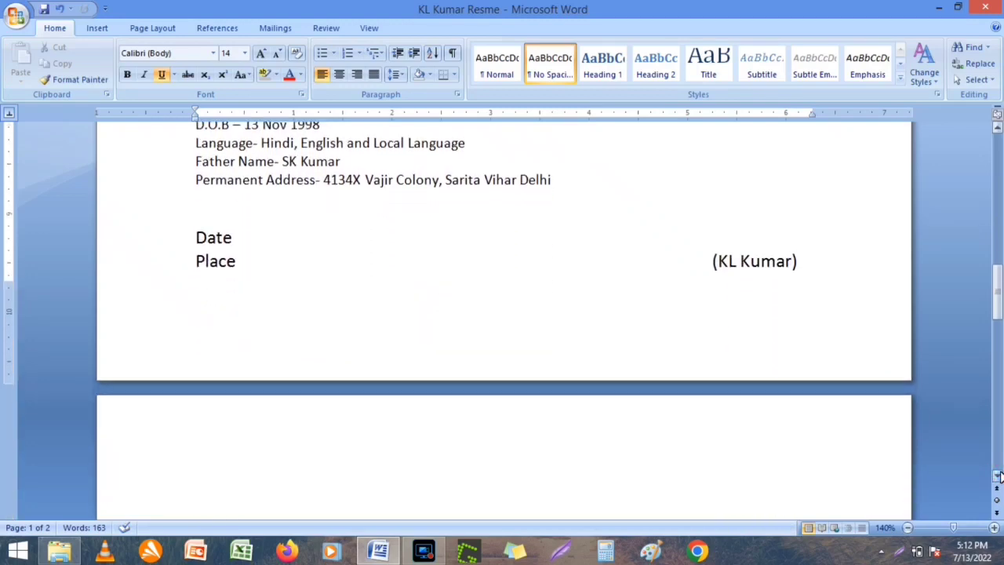
click(769, 423)
key(BackSpace)
- Add a Professional Qualification section listing Computer Corse, English Speaking Course and Tally Software
click(1000, 150)
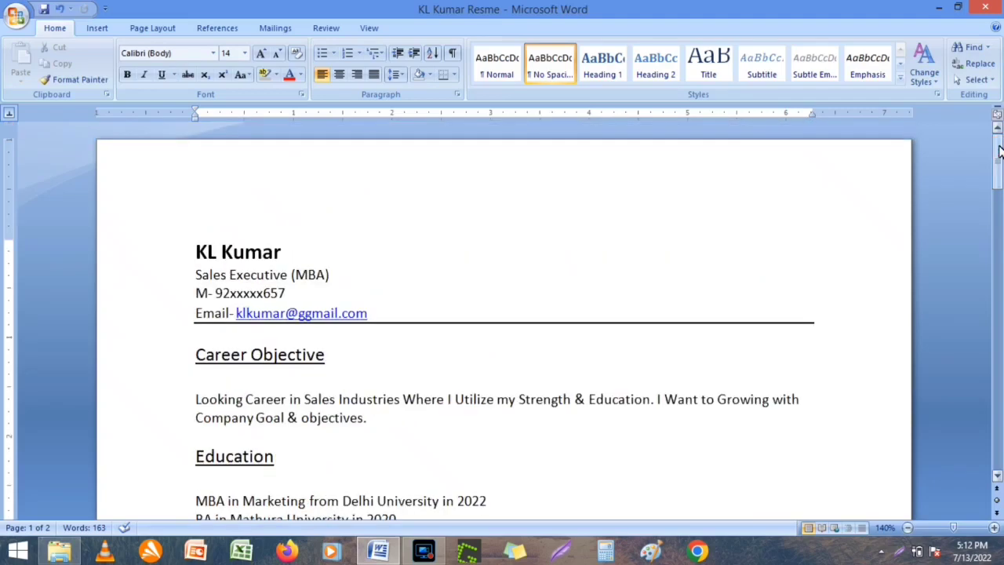
drag(1000, 151, 997, 196)
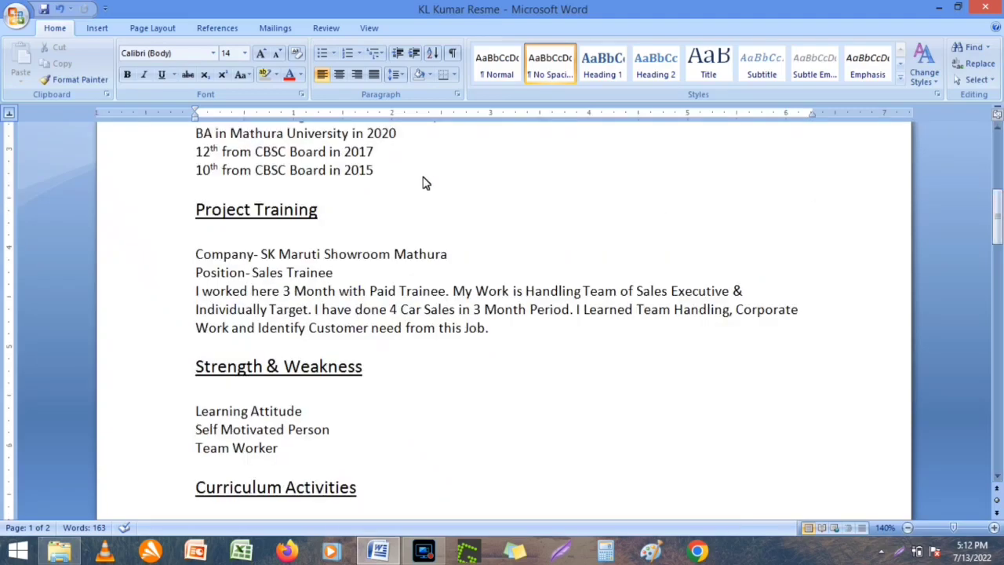
click(510, 333)
key(Return)
key(Return)
text(Professional)
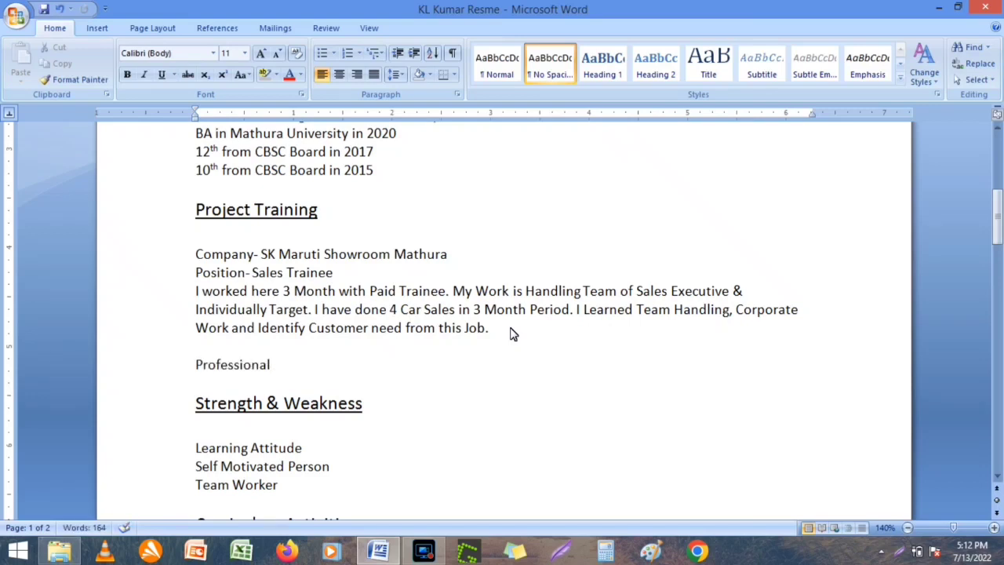
text(Qual)
text(ification)
key(Return)
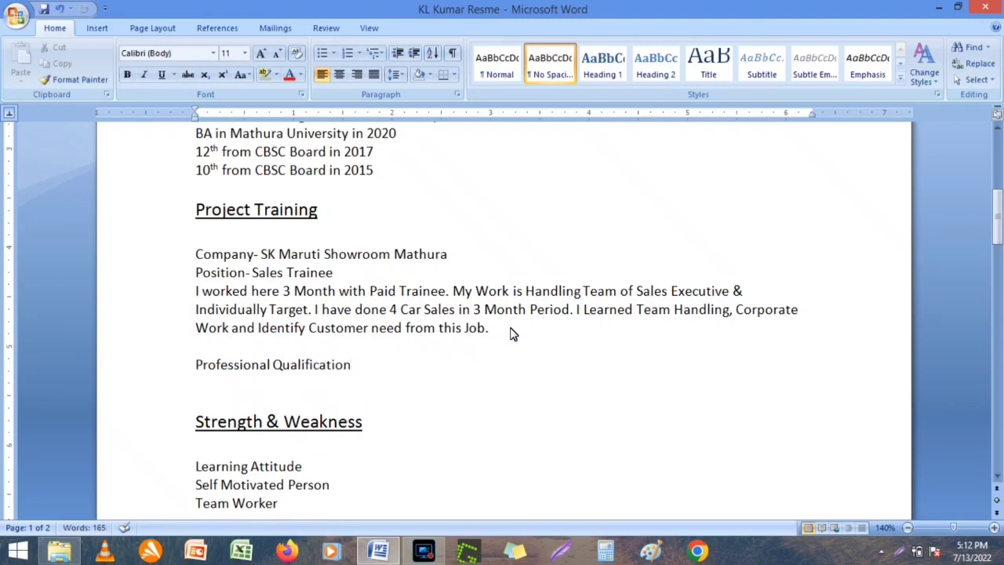
text(6month Computer Corse)
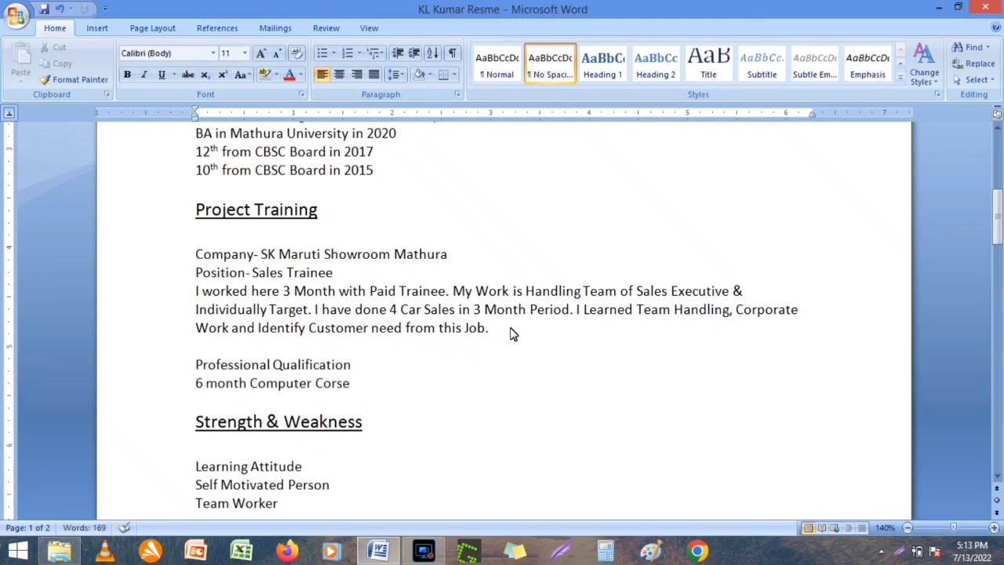
key(Return)
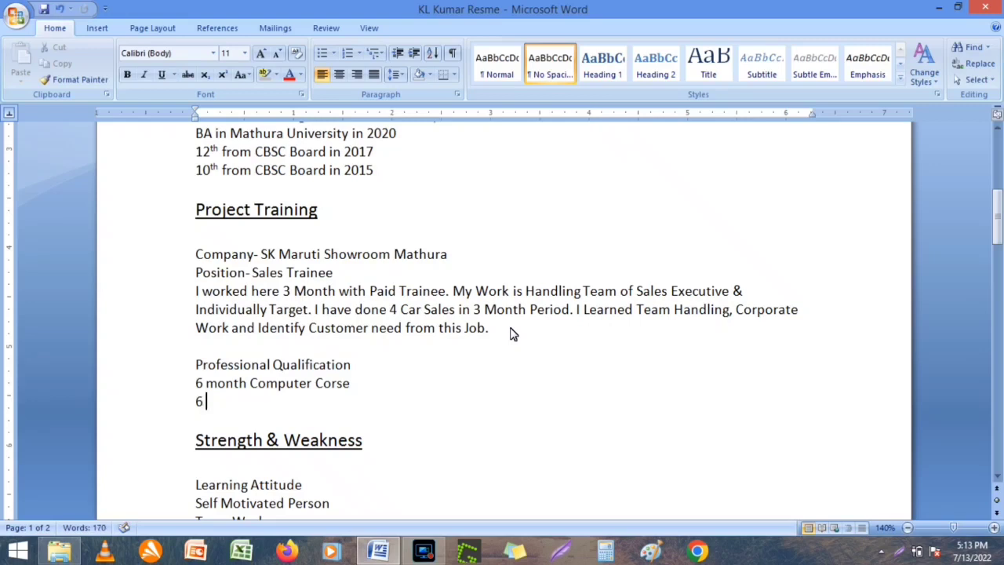
text(Month English Speaking C)
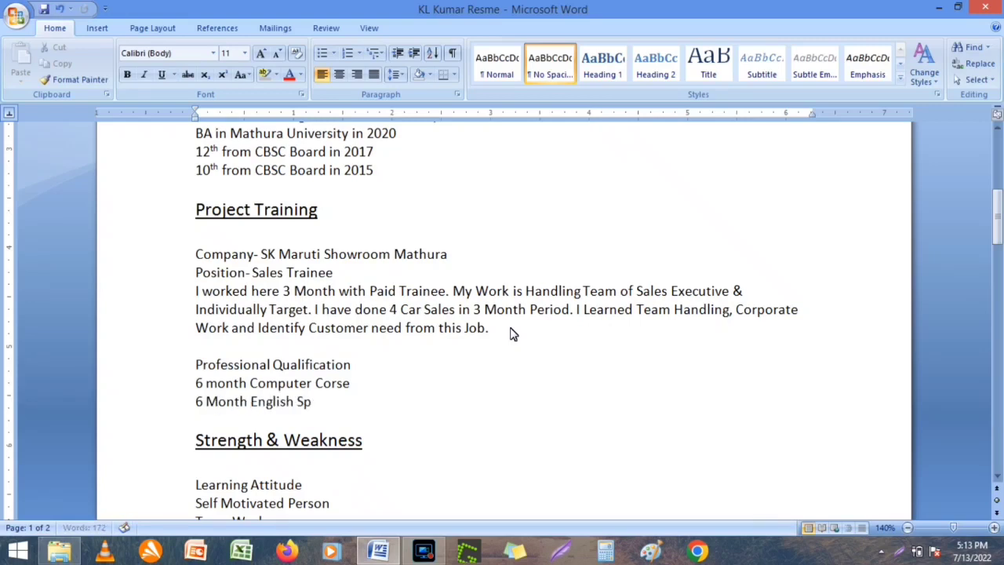
text(ourse)
key(Return)
text(Tally So)
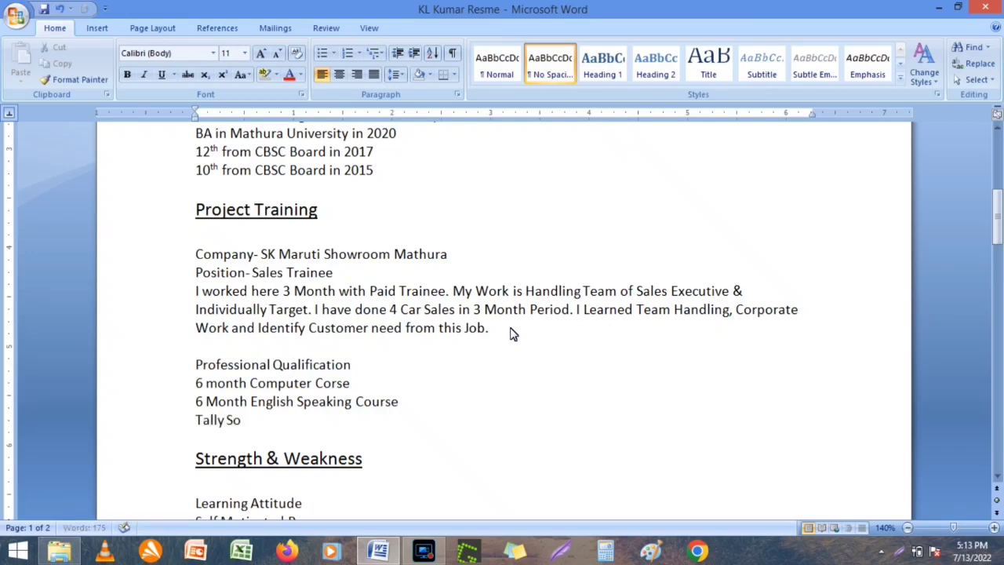
text(ftwar)
text(e)
- Underline the Professional Qualification heading, enlarge it to 14 pt, and add a blank line below it
drag(197, 364, 377, 368)
click(162, 76)
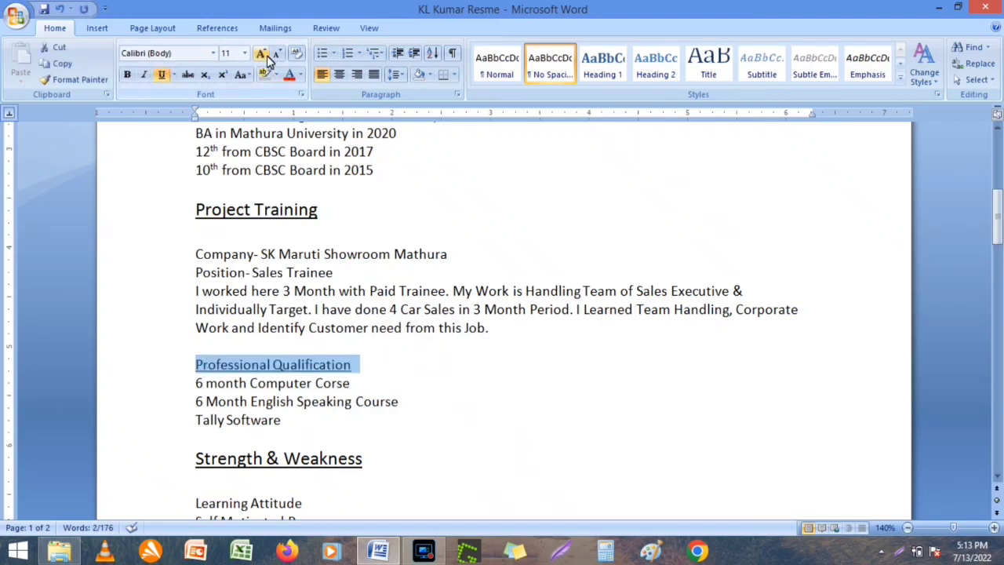
click(244, 52)
click(228, 135)
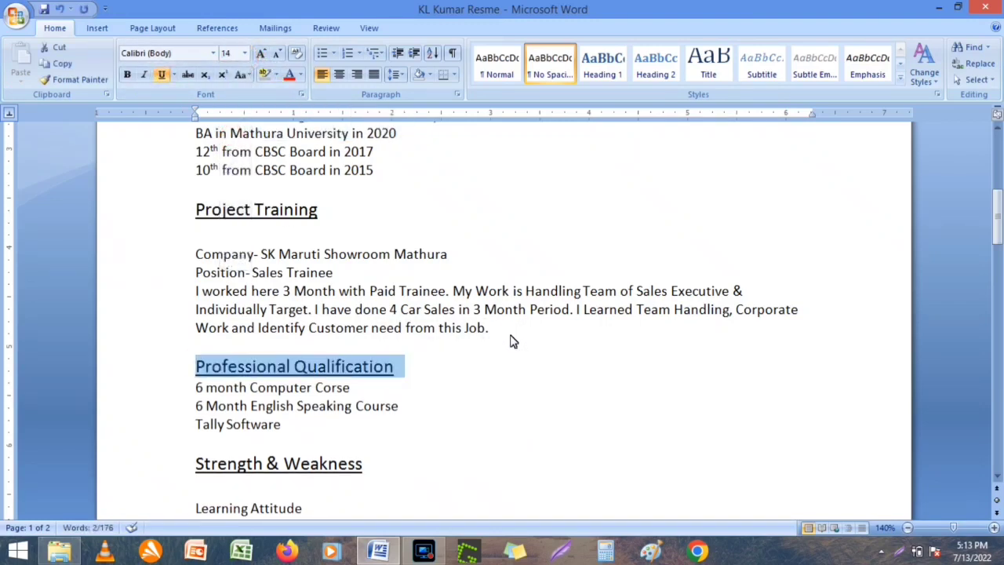
click(482, 373)
key(Return)
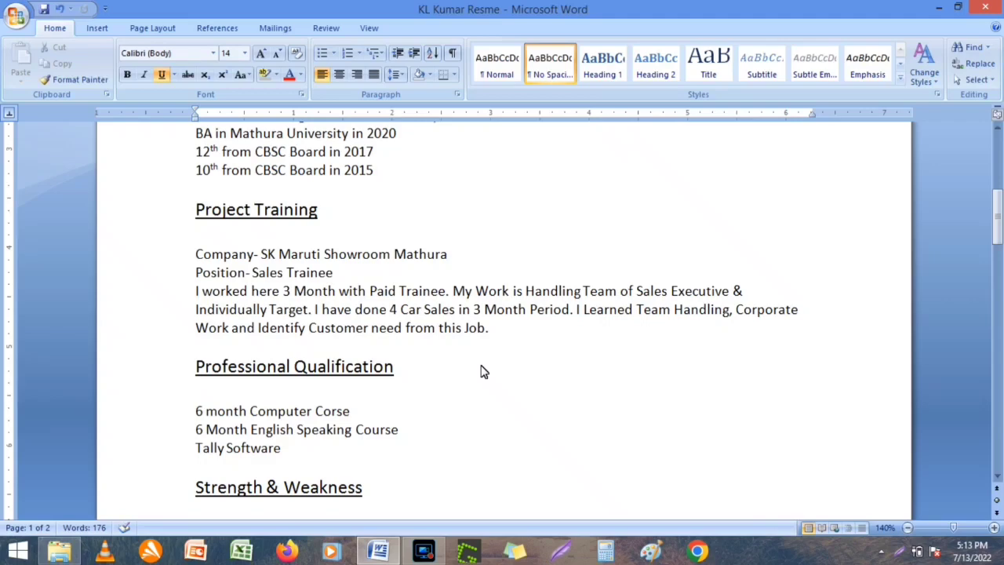
key(Down)
key(Down)
key(Down)
key(Down)
key(Down)
key(Down)
key(Down)
key(Down)
key(Down)
key(Down)
key(Down)
key(Down)
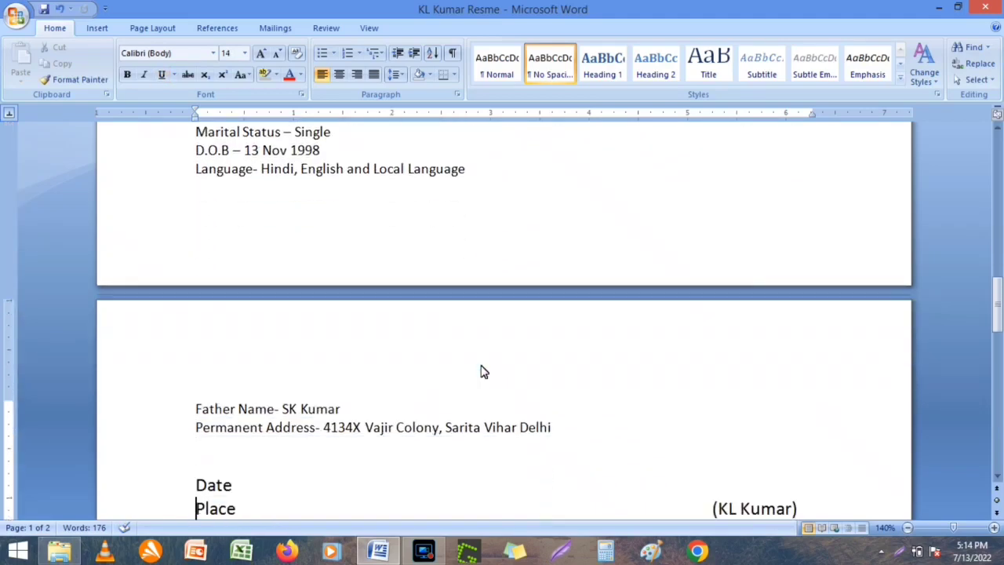
key(Down)
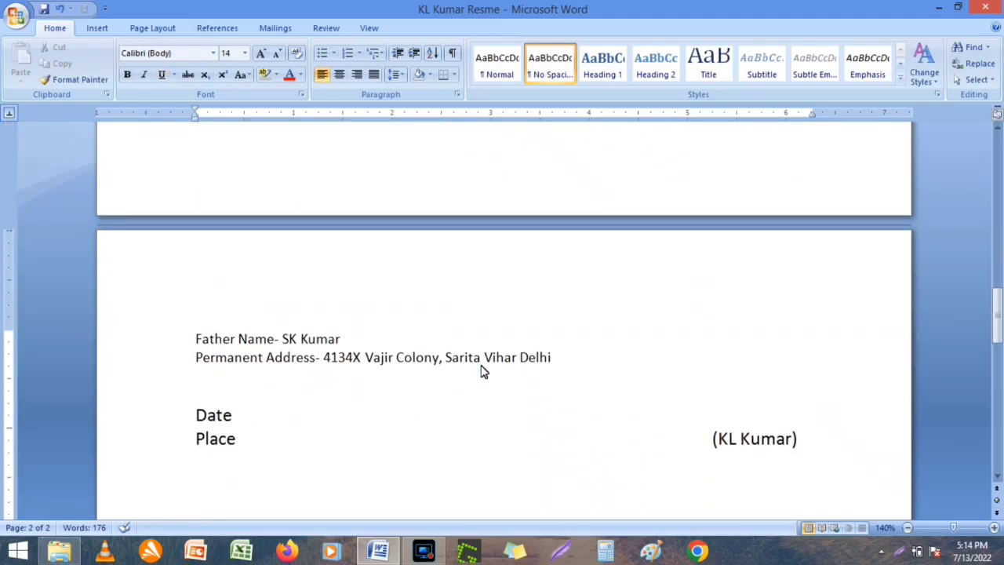
- Add 'Participated in District Level Business Quiz Competition & Won 3rd Position' below the cricket line, fixing Quize and Postion
key(Up)
key(Up)
key(Up)
key(Up)
key(Up)
key(Up)
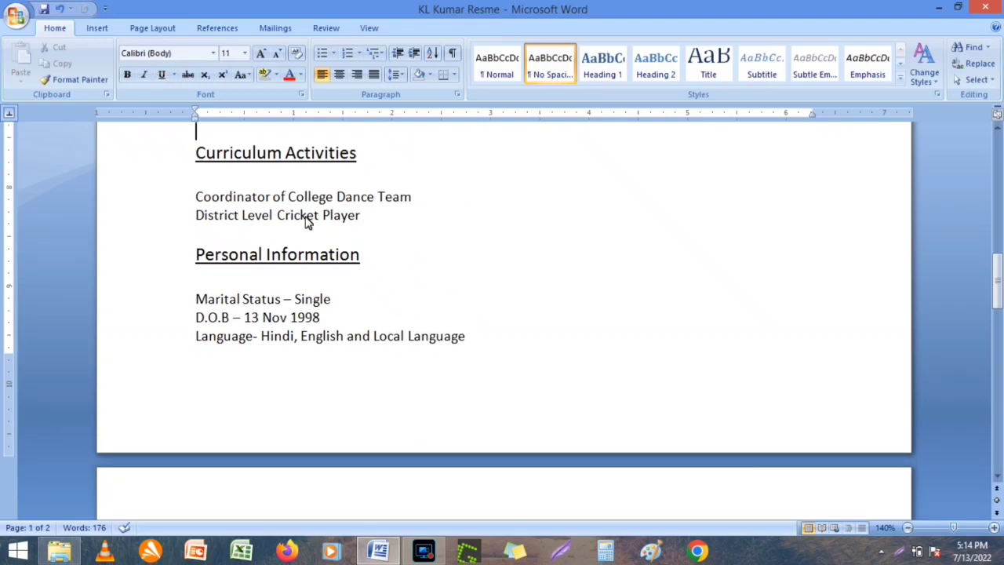
click(382, 222)
key(Return)
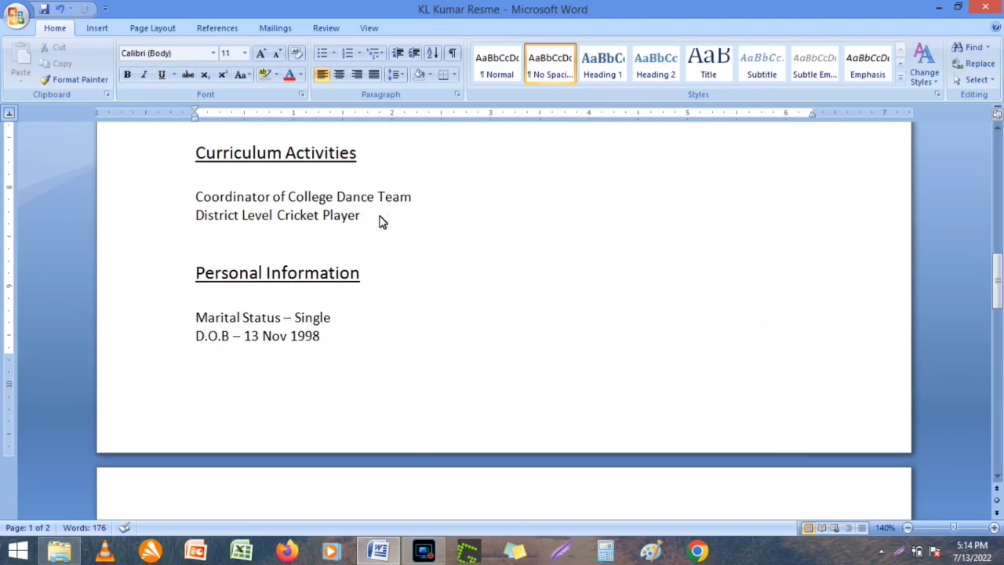
text(P)
text(ed i)
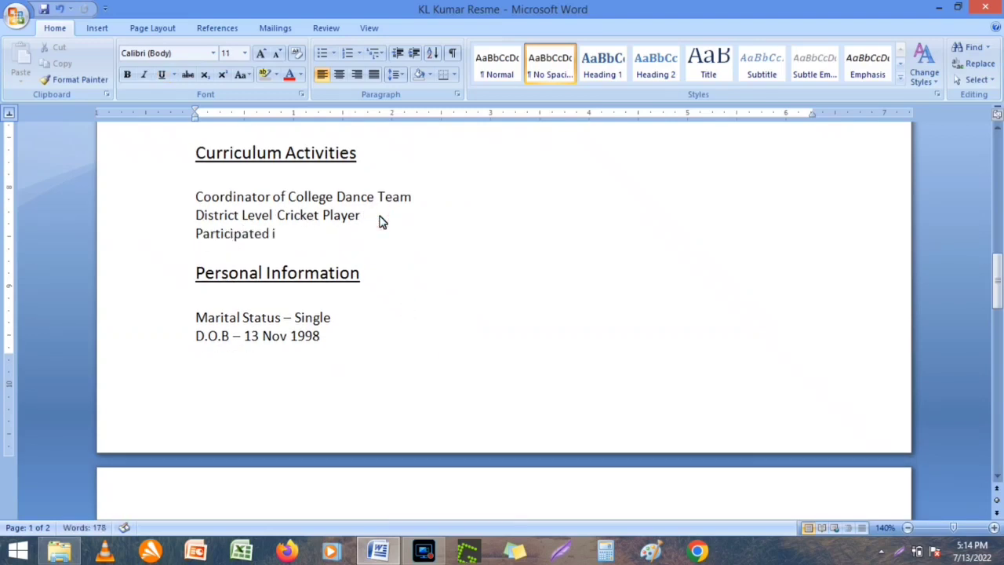
text(n Dis)
text(Level)
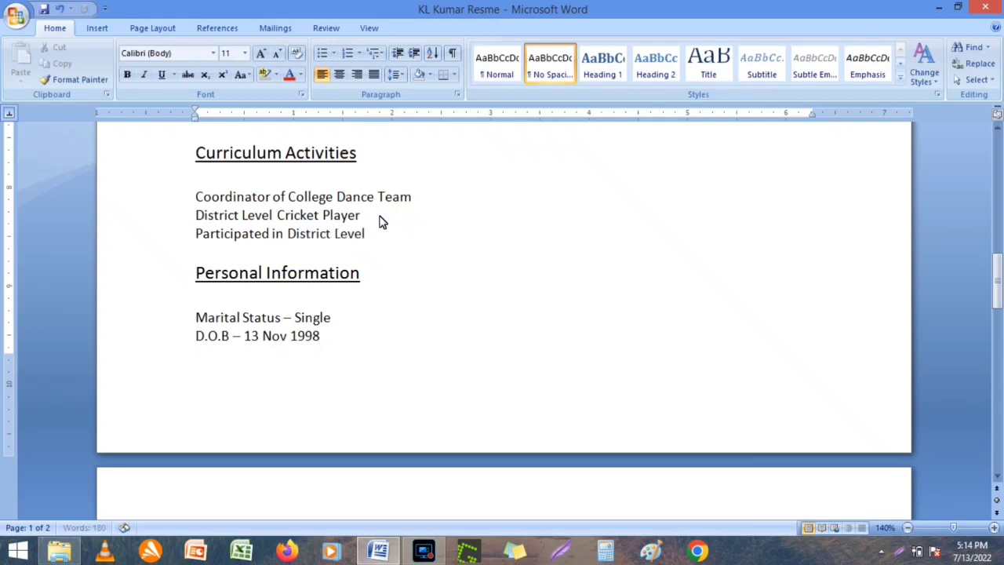
text(ss Quize Competitio)
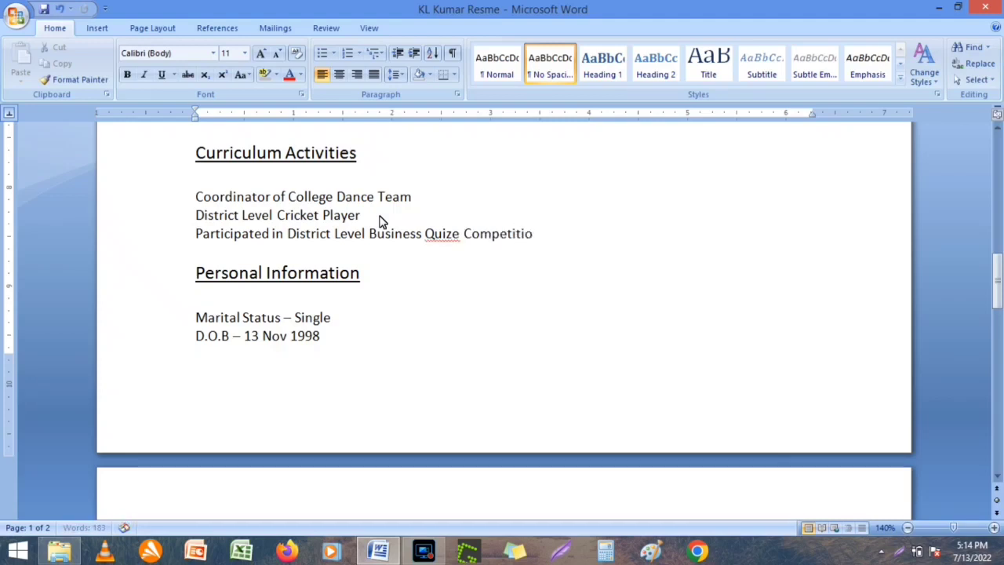
text(Won 3rd Postion)
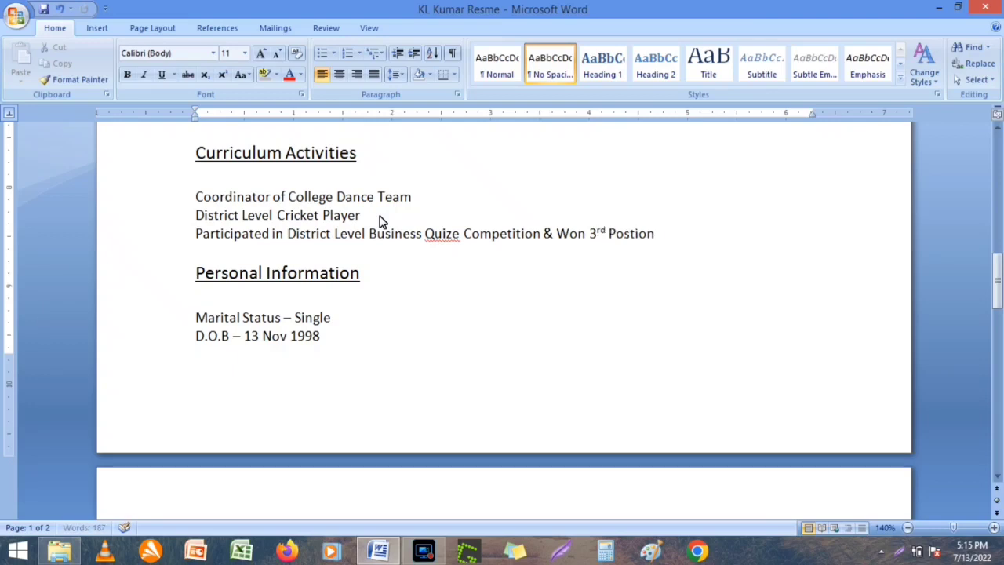
click(463, 236)
click(461, 233)
key(BackSpace)
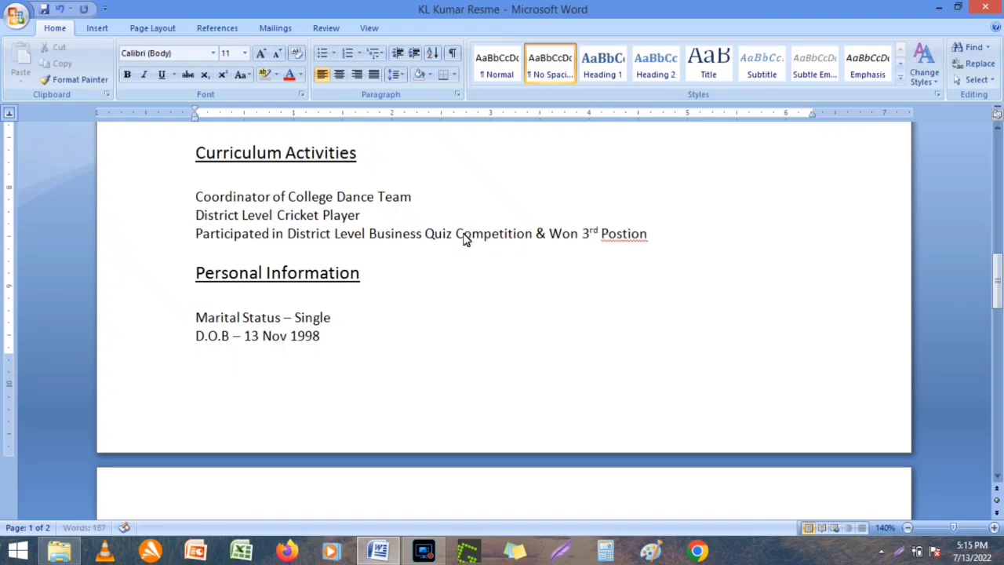
right_click(626, 234)
click(670, 252)
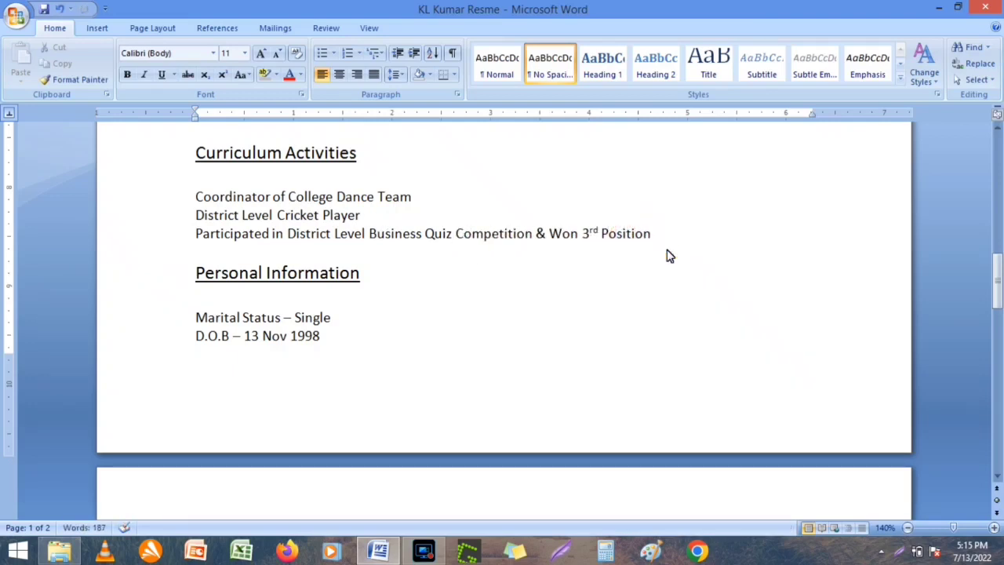
- Zoom the resume out four steps to 100%
drag(996, 192, 997, 149)
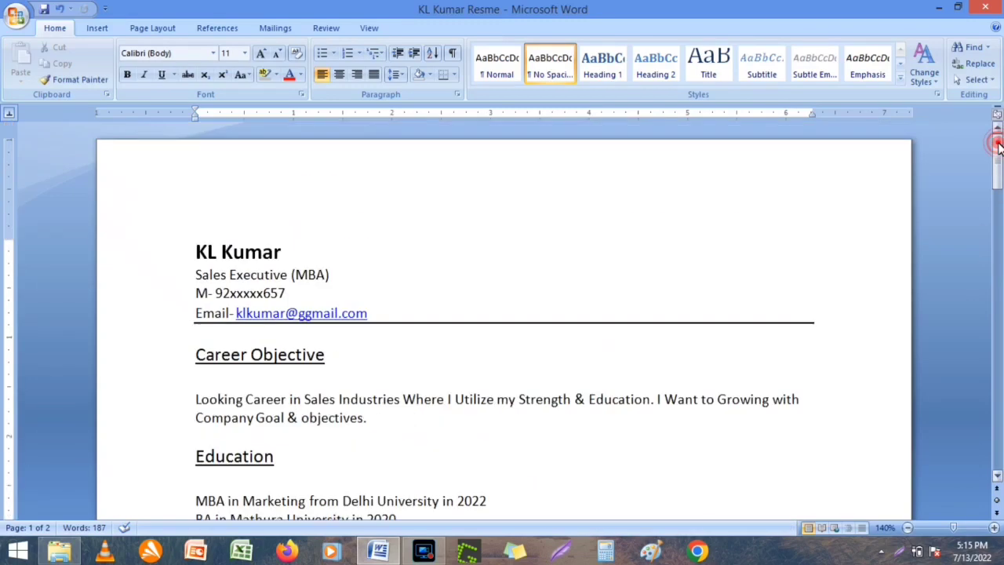
click(908, 528)
click(908, 528)
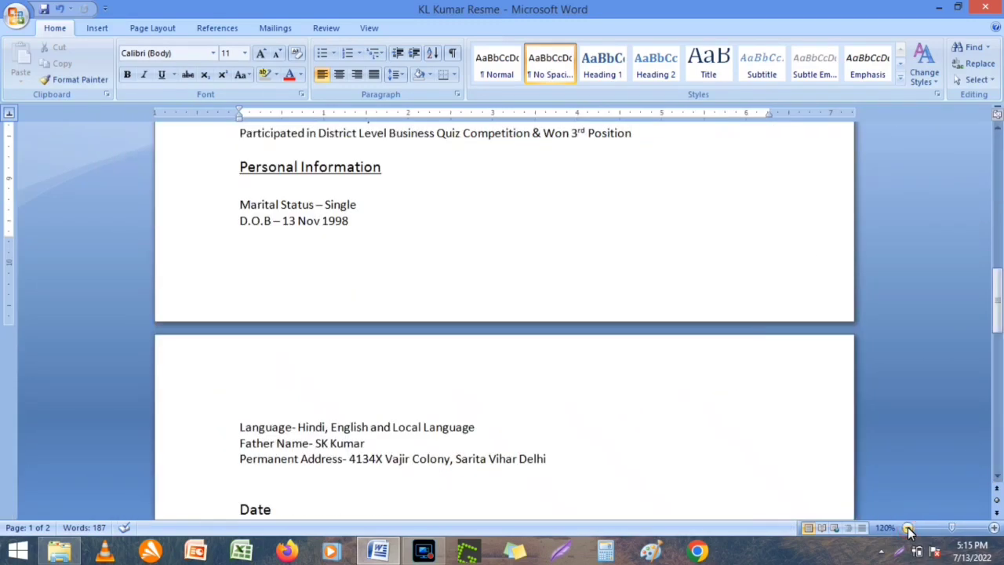
click(908, 528)
click(909, 528)
drag(998, 182, 999, 153)
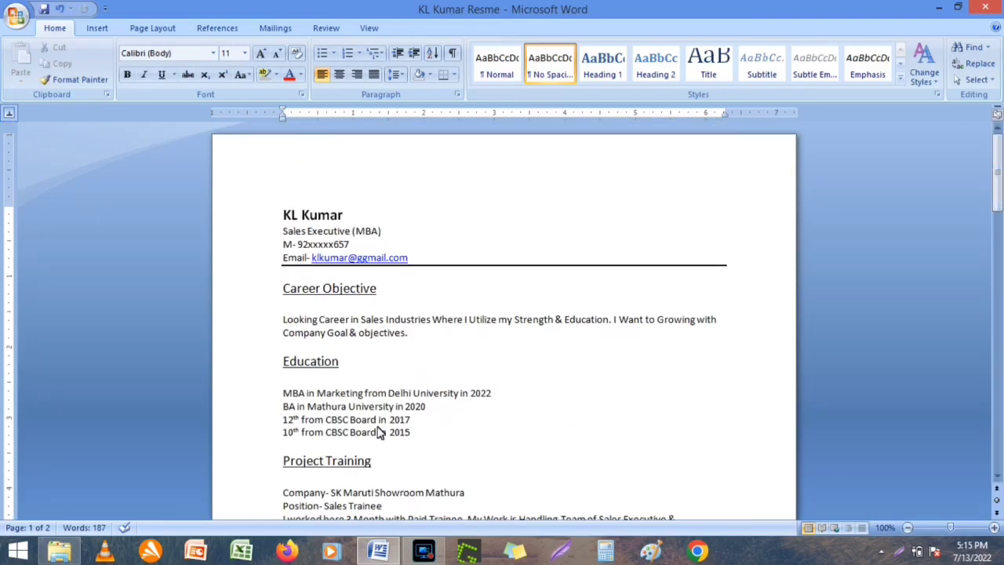
- Delete the blank lines under Project Training and Professional Qualification, then undo to restore them
click(310, 478)
key(BackSpace)
scroll(310, 480, down, 3)
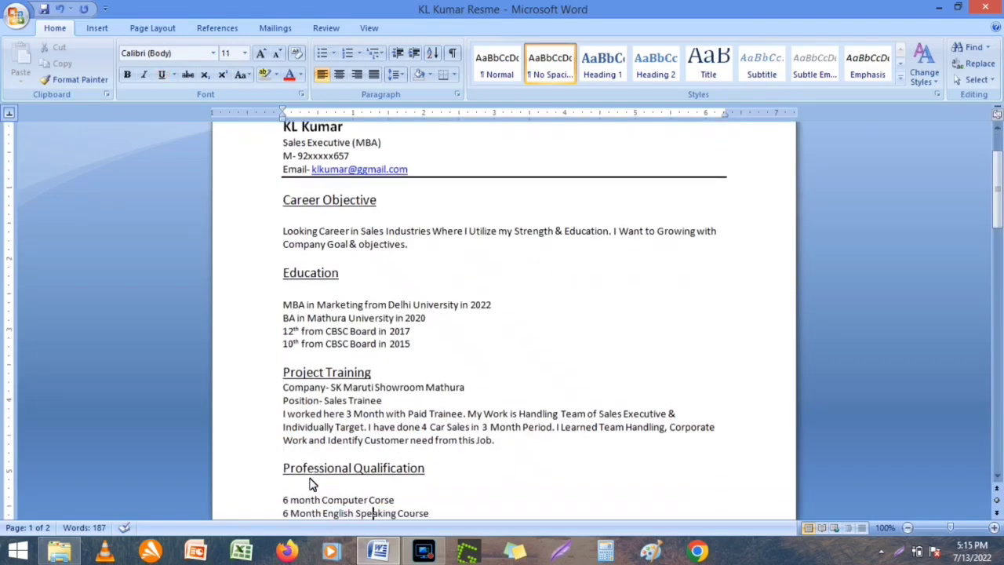
click(310, 475)
key(BackSpace)
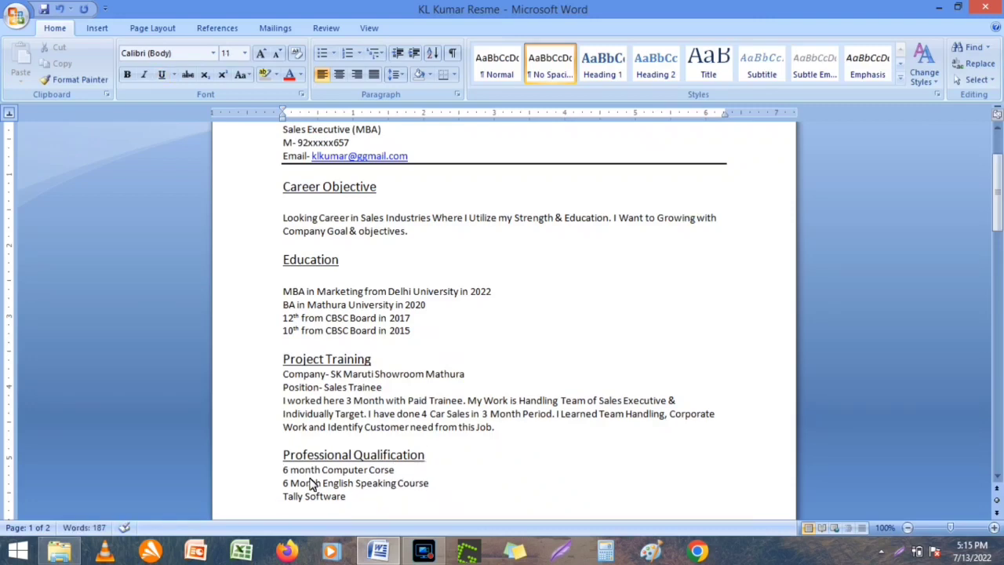
scroll(312, 484, down, 1)
scroll(313, 483, down, 1)
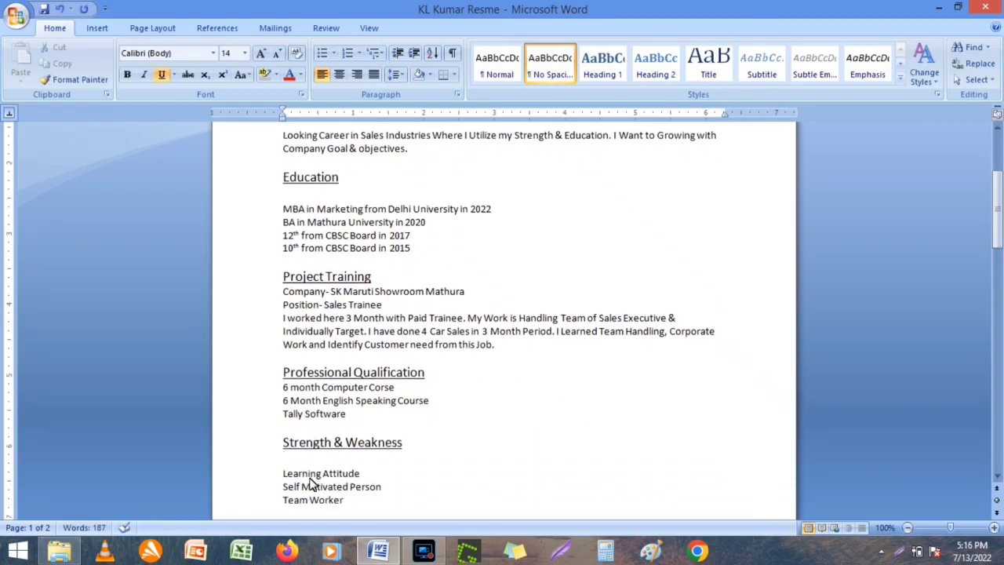
key(ctrl+z)
key(ctrl+z)
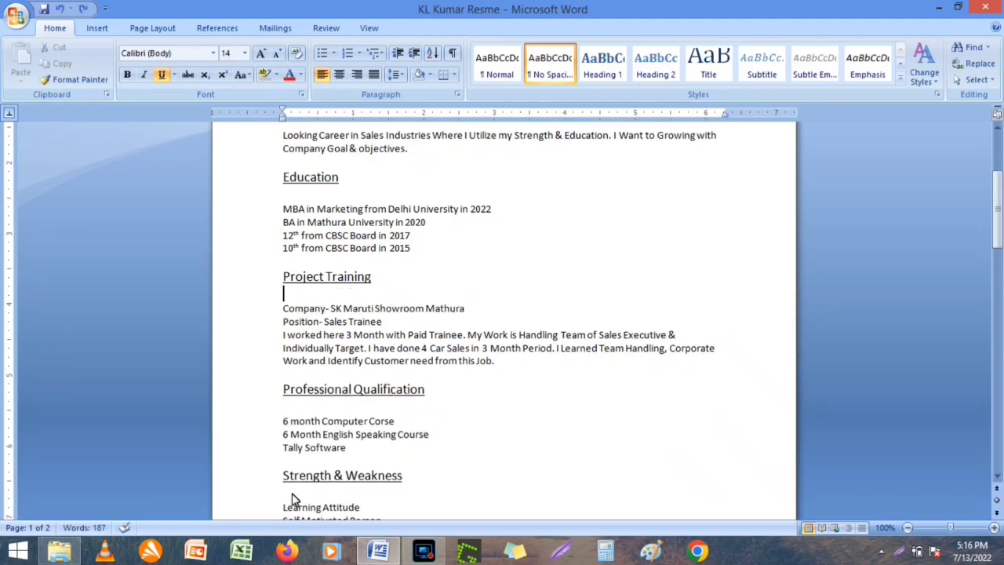
- Bullet the three Professional Qualification courses: Computer Corse, English Speaking Course and Tally Software
click(997, 476)
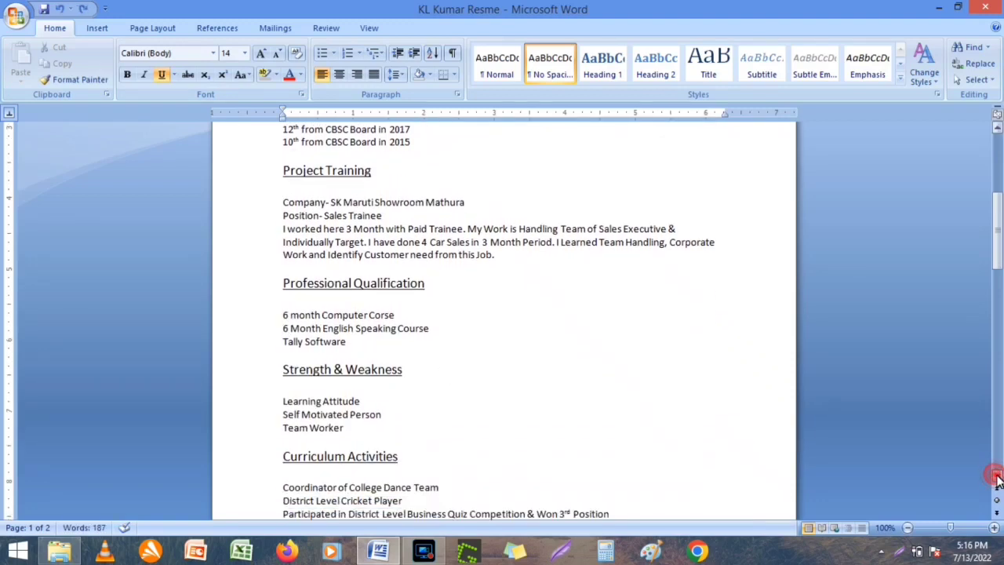
click(280, 291)
click(322, 53)
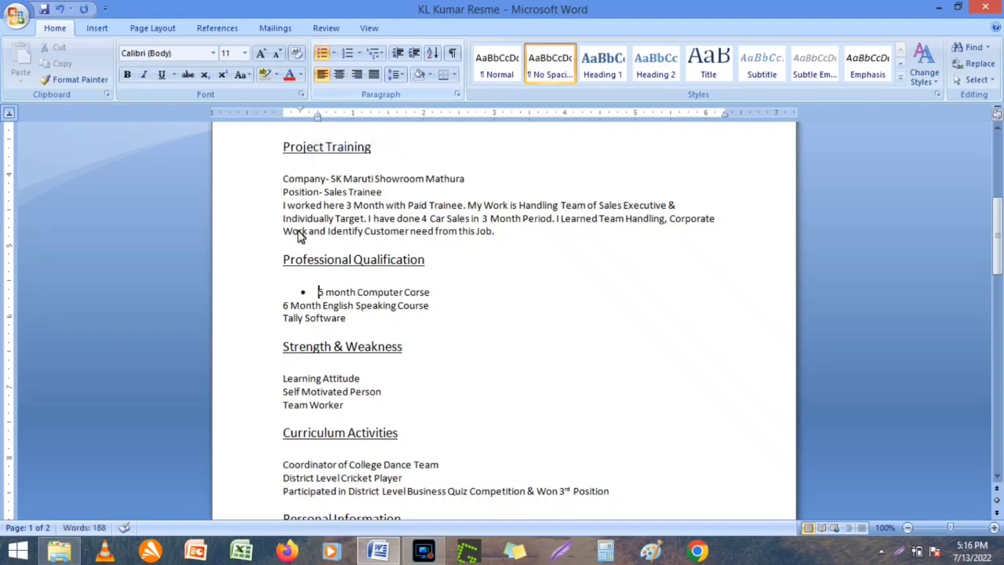
click(283, 305)
click(322, 53)
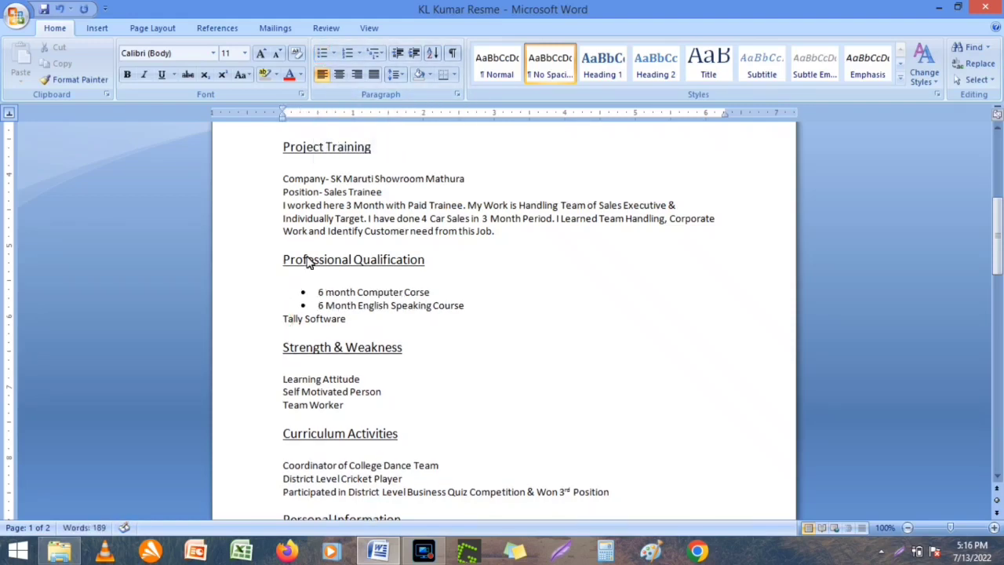
click(322, 52)
- Bullet the Strength & Weakness entries: Learning Attitude, Self Motivated Person and Team Worker
click(284, 380)
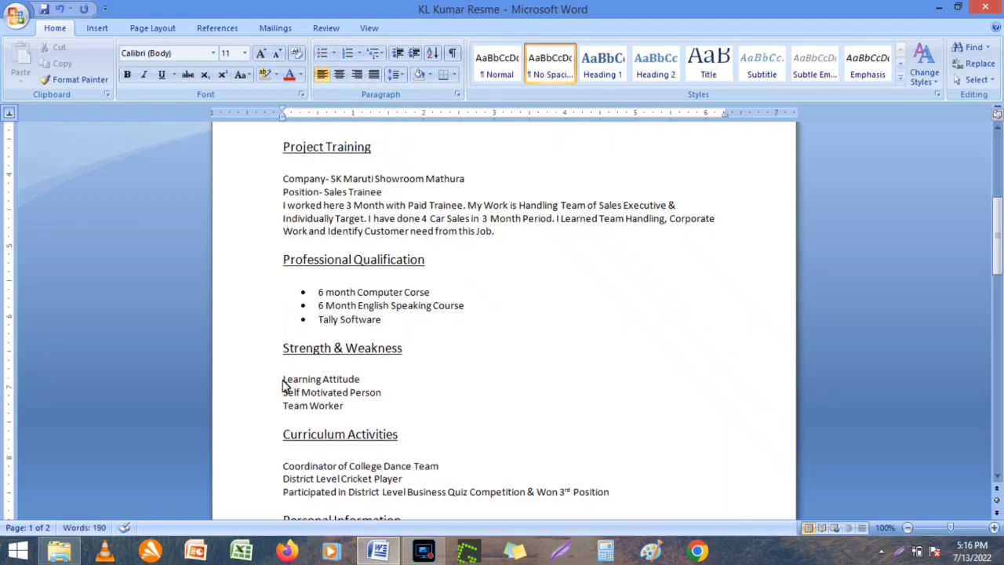
click(321, 53)
click(284, 394)
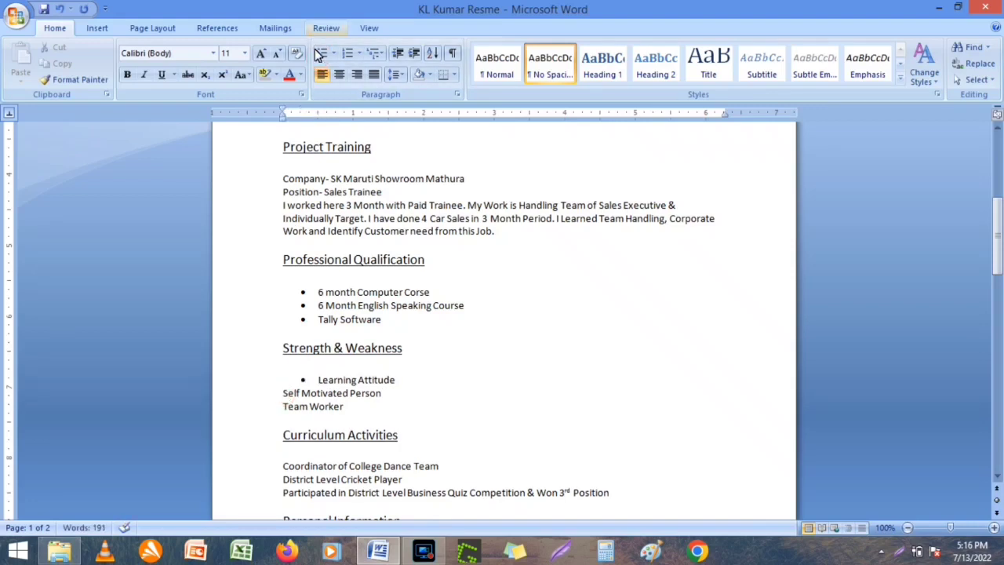
click(321, 53)
click(284, 407)
click(321, 52)
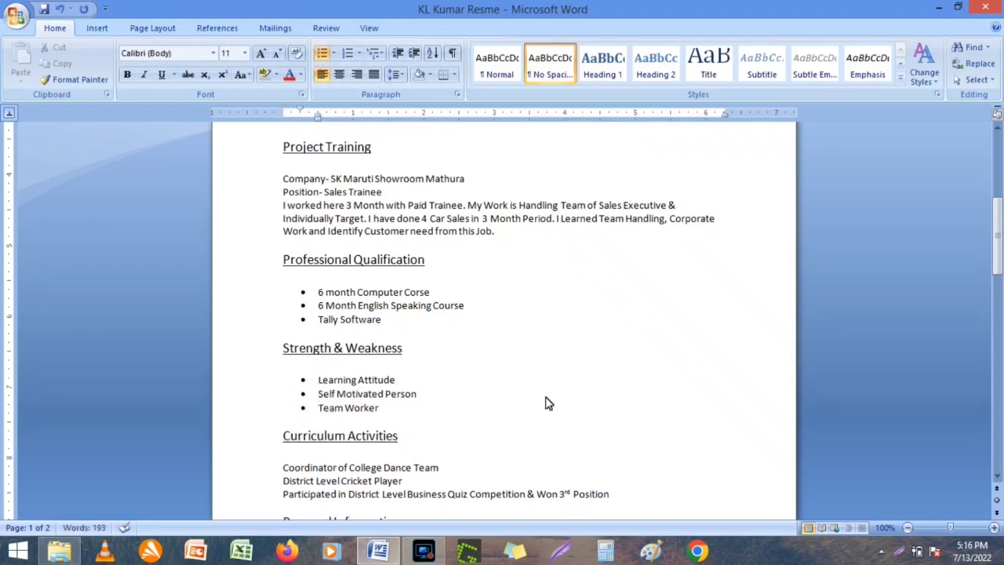
- Bullet the Curriculum Activities entries: the dance team, cricket player and quiz competition lines
click(997, 476)
click(997, 477)
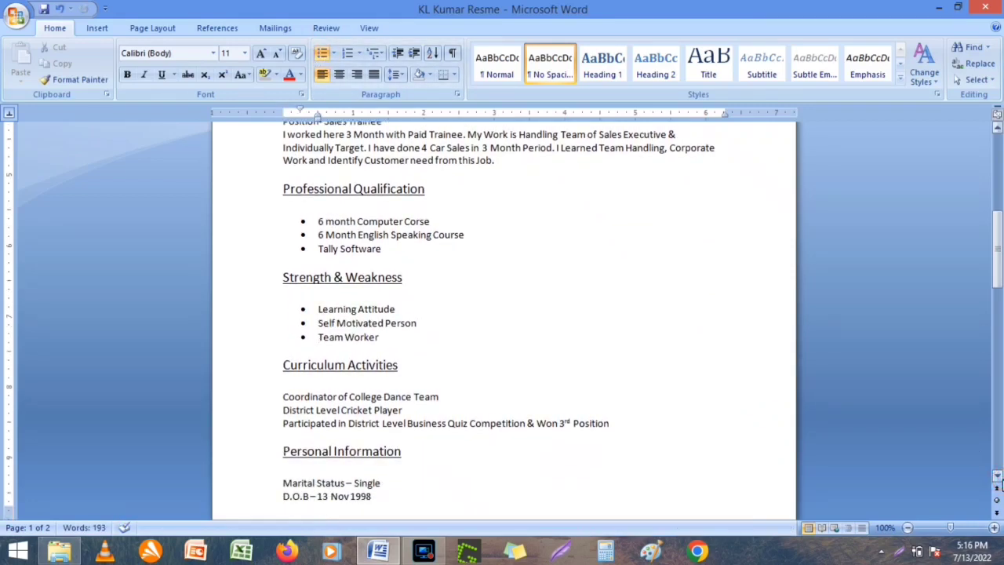
click(998, 476)
click(997, 477)
click(284, 326)
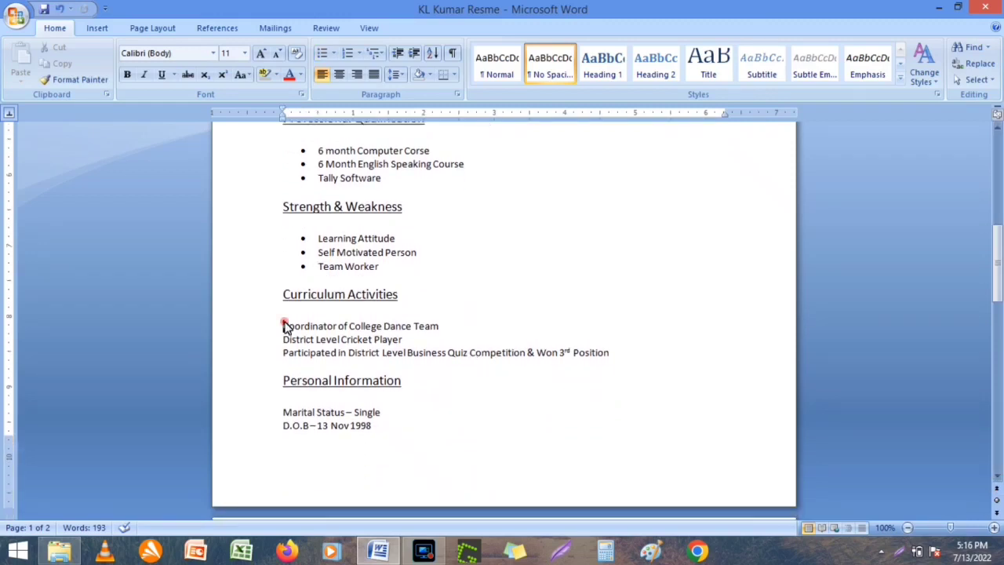
click(322, 53)
click(283, 339)
click(321, 53)
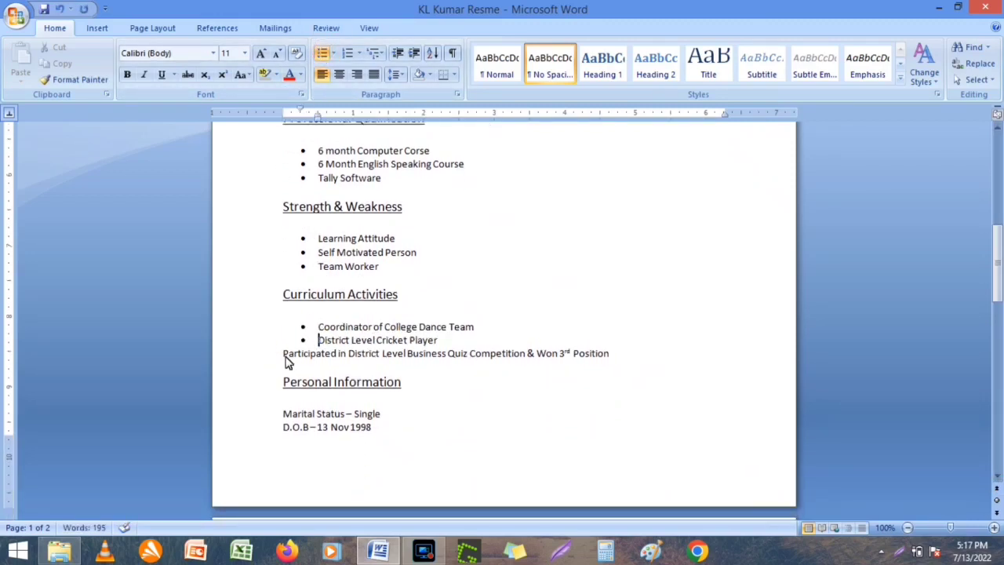
click(284, 354)
click(322, 53)
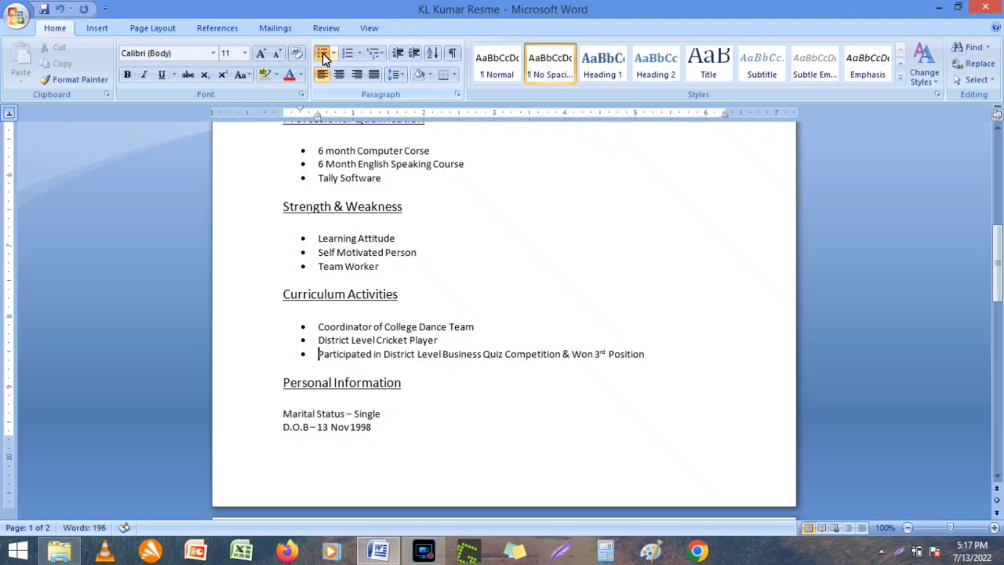
click(664, 276)
click(997, 476)
- Insert an empty line after the header's email line, separating it from the divider
scroll(997, 477, down, 3)
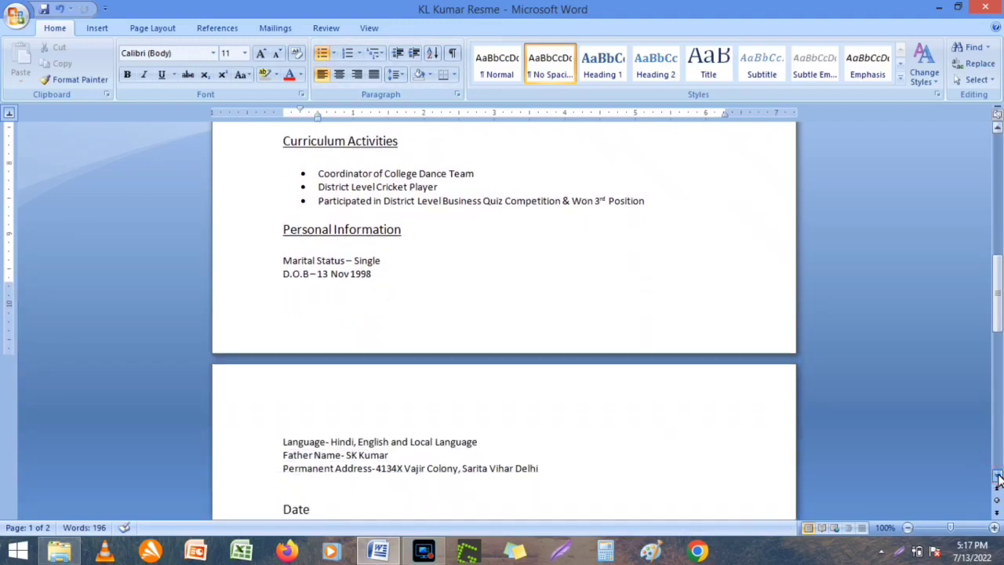
scroll(997, 476, down, 4)
drag(998, 322, 999, 149)
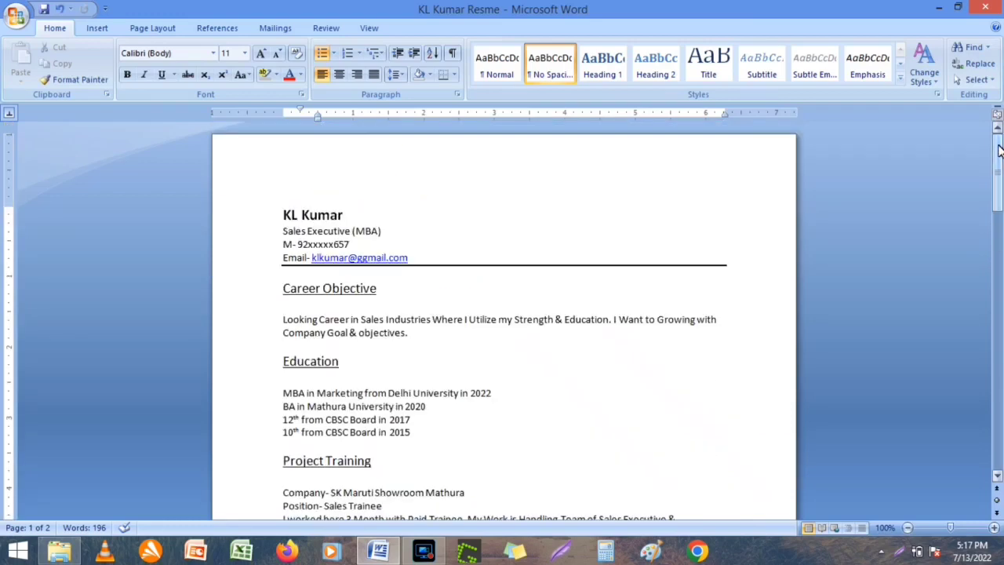
click(669, 259)
key(Return)
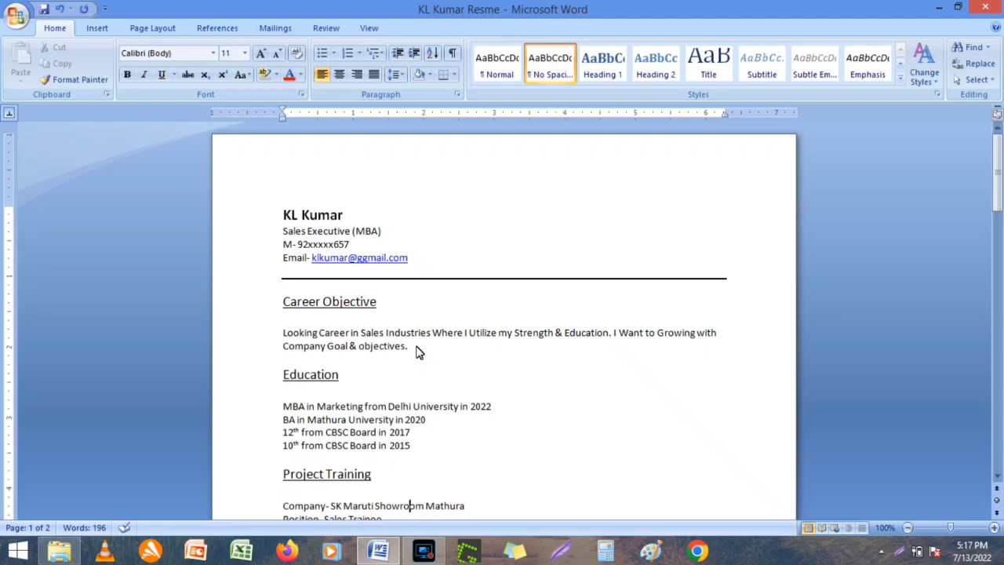
- Add a 'Google Internet Marketing Certifies' bullet below Tally Software in Professional Qualification
key(Down)
key(Down)
key(Down)
key(Down)
key(Down)
key(Down)
key(Down)
key(Down)
key(Down)
key(Down)
key(Down)
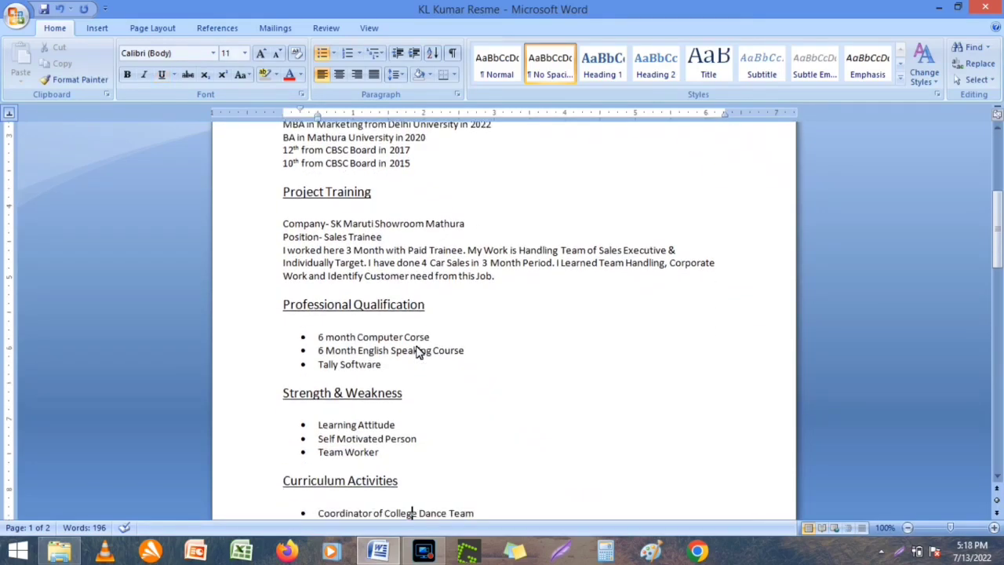
key(Down)
key(Down)
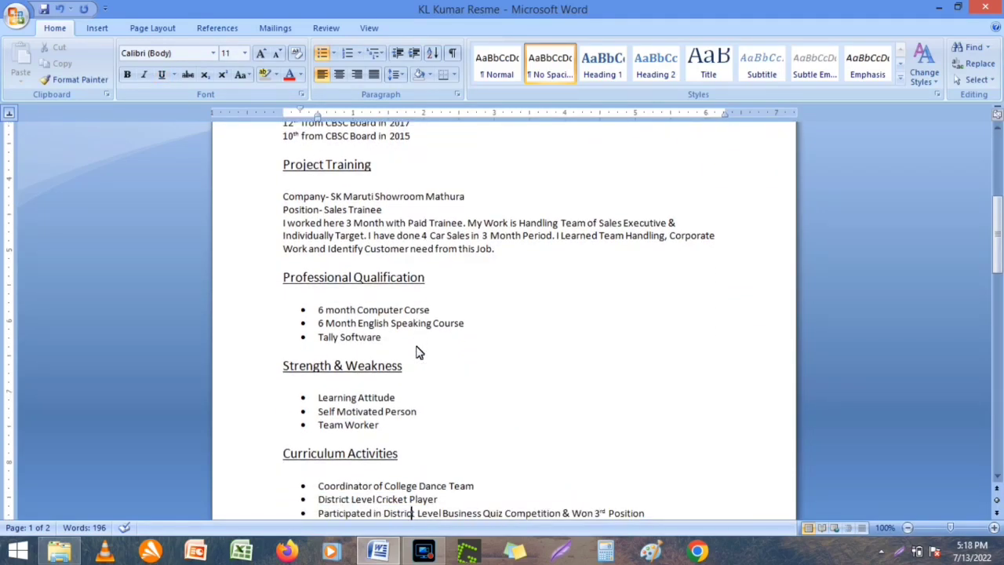
click(405, 344)
key(Return)
text(Googl)
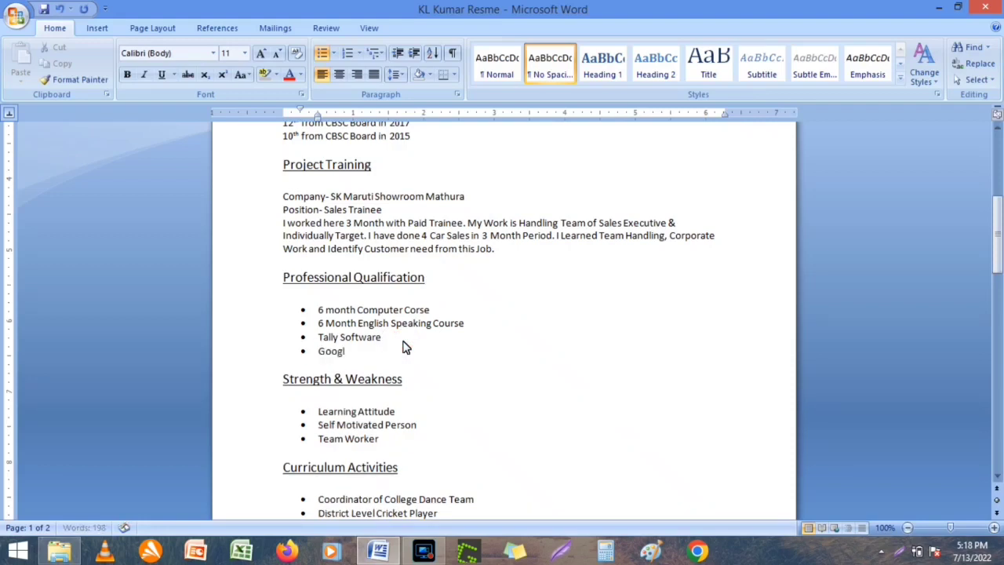
text(e Internet Marketi)
text(ng Certifies)
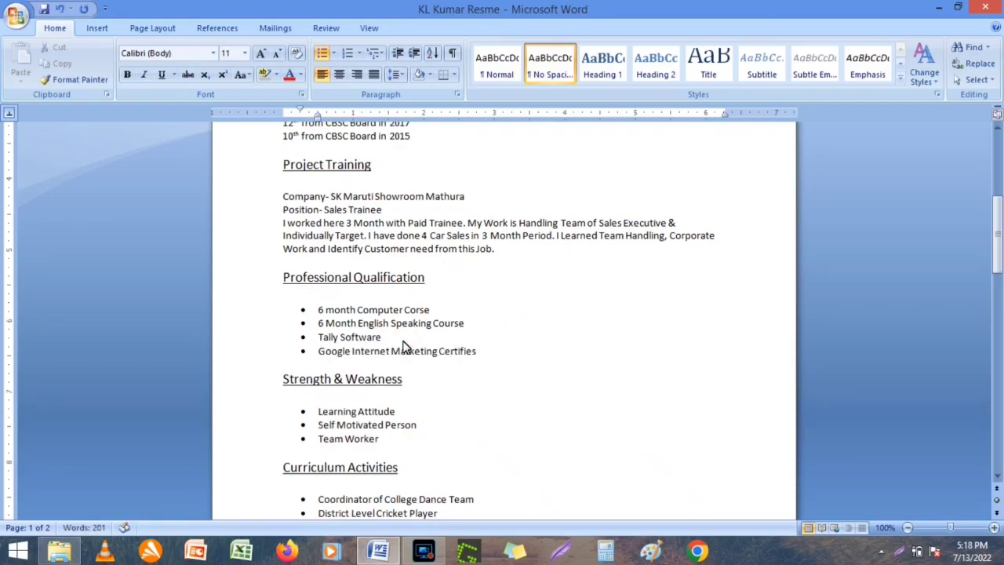
- Add a 'Six Sigma Beginner Level Certified' bullet, correcting Beginer to Beginner
key(Return)
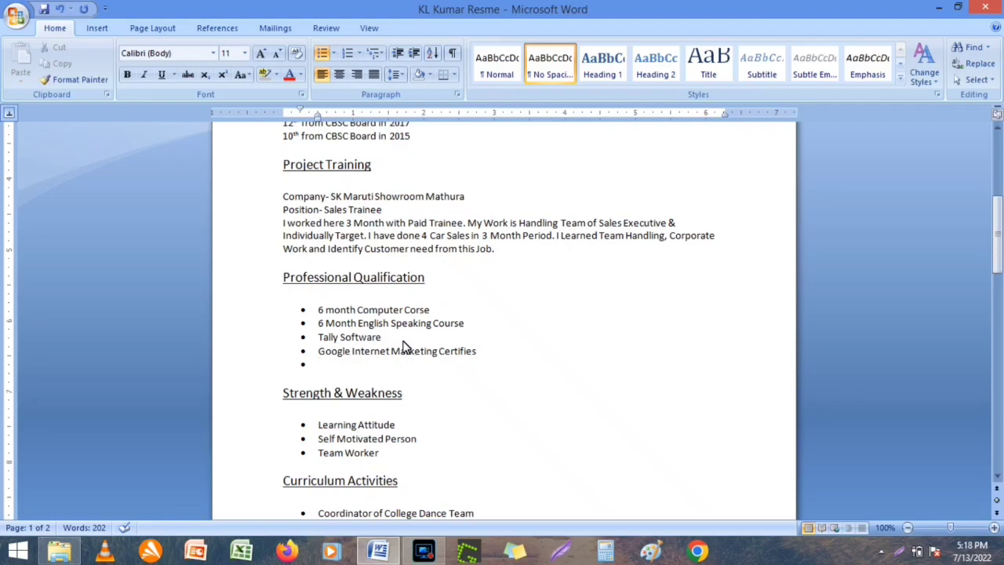
text(Sx Sigma )
text(Certified)
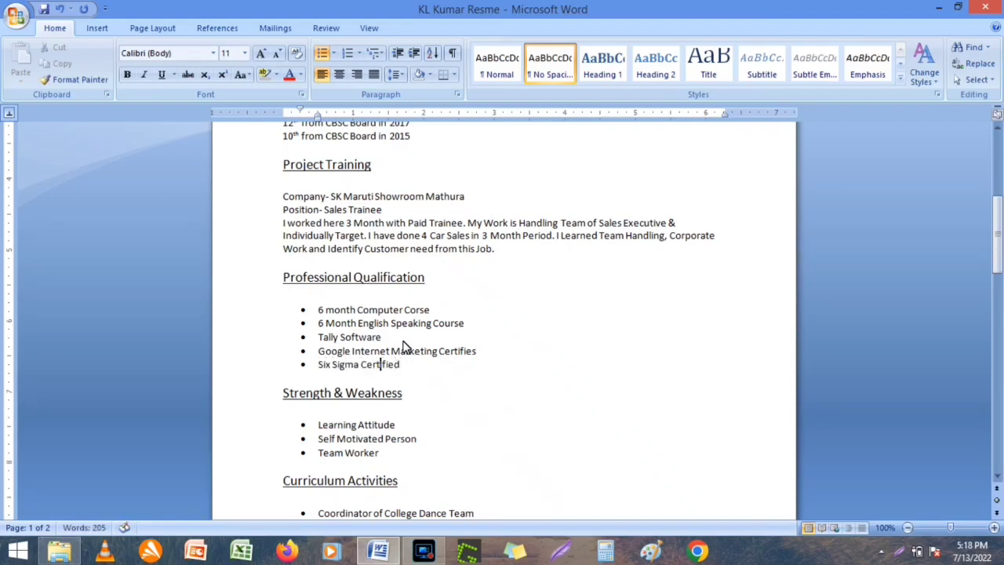
text(Beginer)
right_click(390, 369)
right_click(390, 369)
click(460, 197)
text(Le)
text(vel)
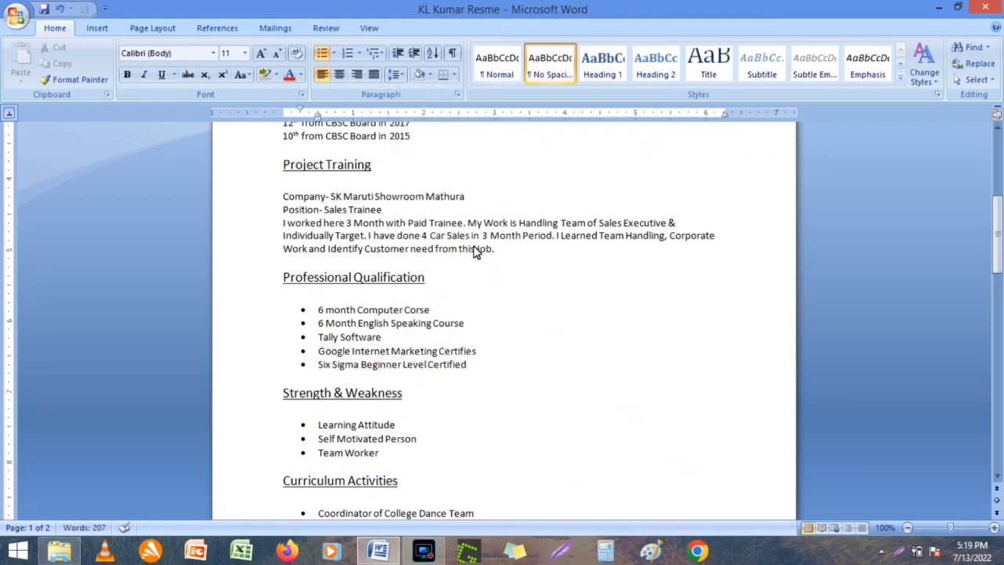
- Add a Smart Worker bullet below Team Worker in Strength & Weakness
click(402, 454)
key(Return)
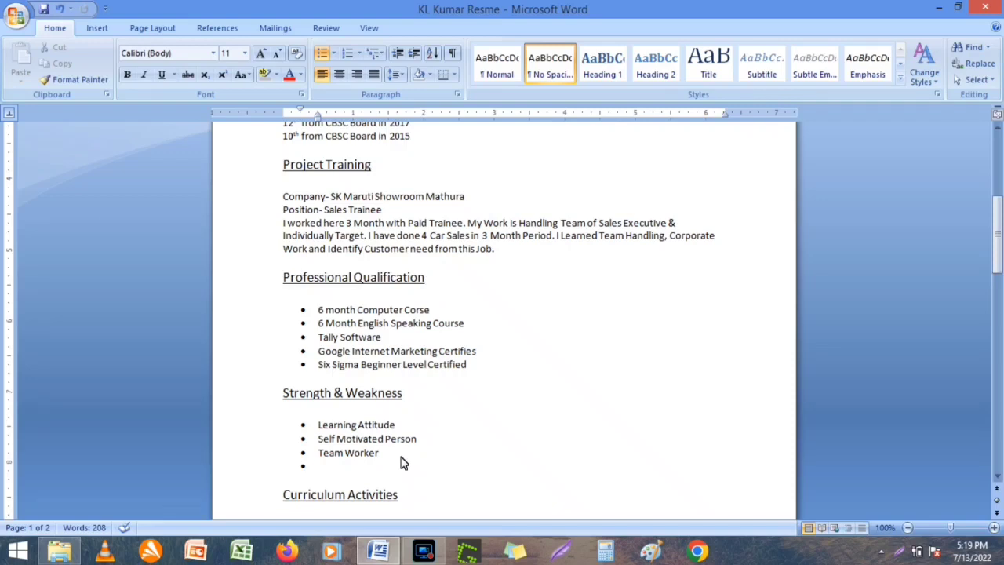
text(Wor)
text(art )
text(Worker)
key(Return)
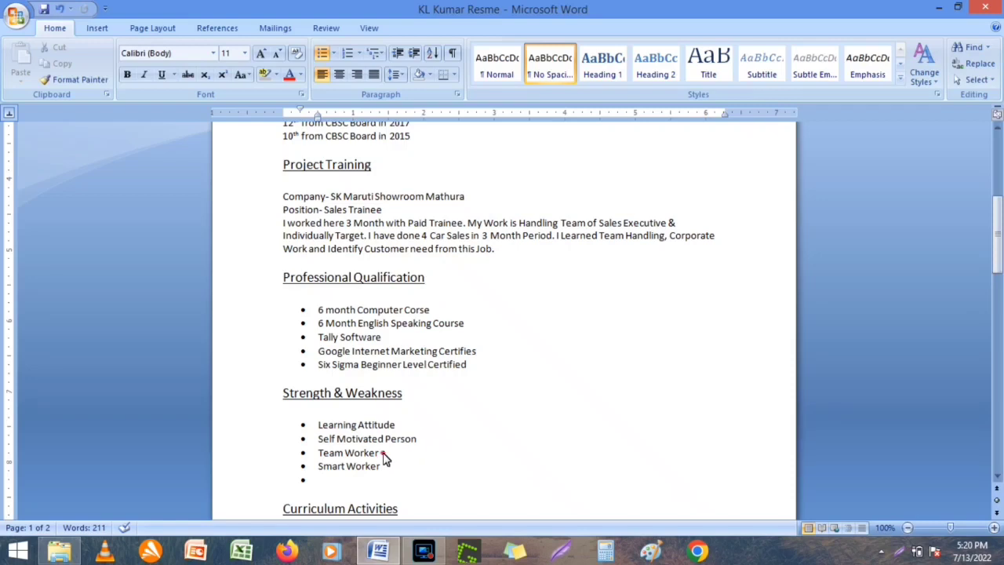
- Restore the accidentally deleted Team Worker text and add a 'Some time Emotional' bullet
click(385, 454)
key(BackSpace)
key(BackSpace)
key(BackSpace)
key(ctrl+z)
text(Em)
text(otional)
key(Left)
key(Left)
key(Left)
text(S)
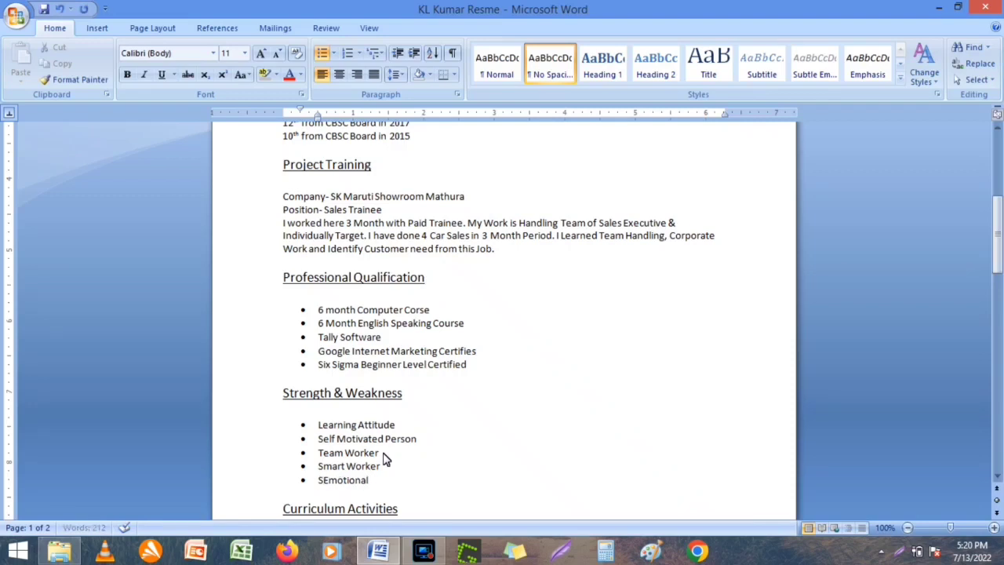
text(ome time)
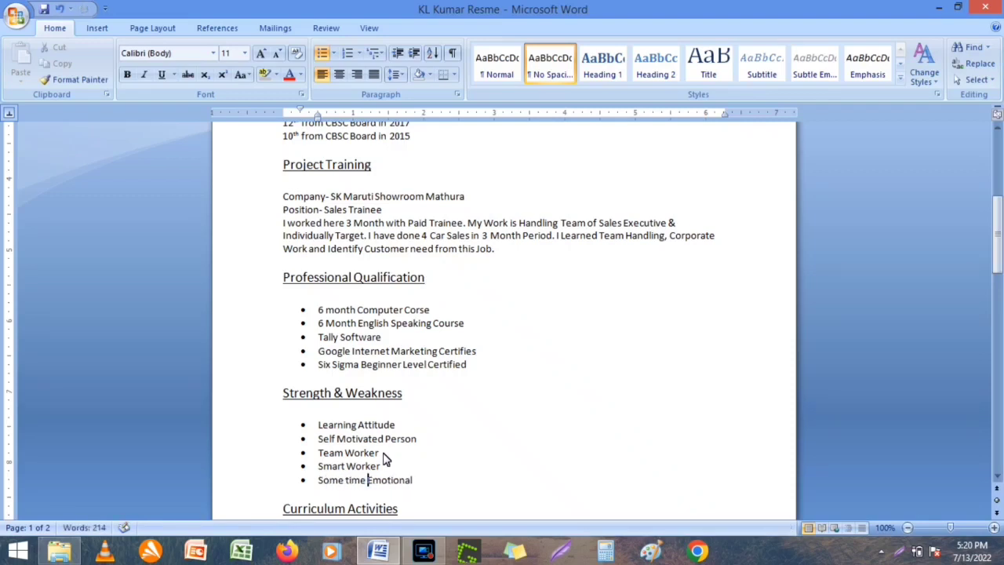
key(Down)
key(Down)
key(Down)
key(Down)
key(Down)
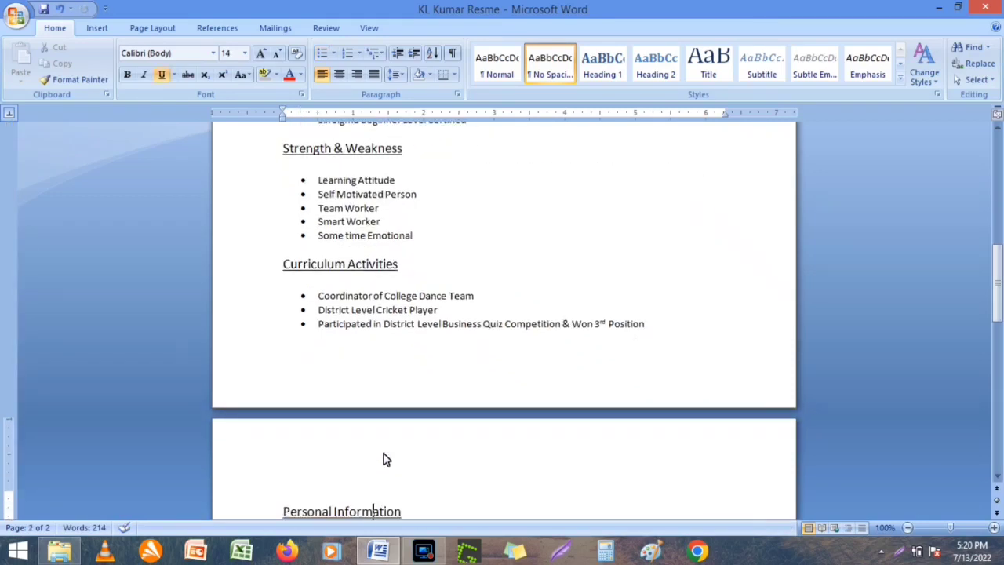
key(Down)
key(Down)
key(Down)
key(Down)
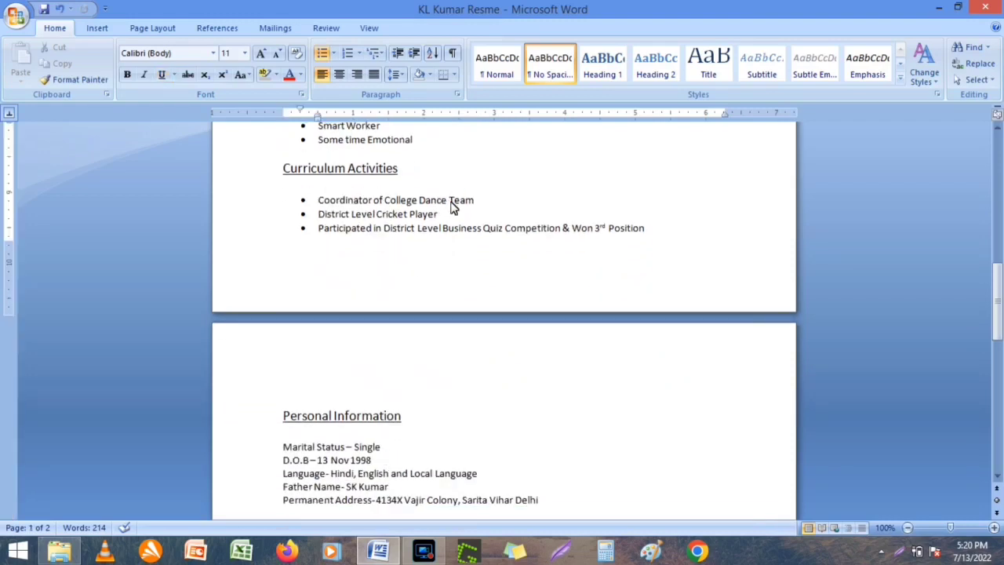
- Rename the first activity to Dance & Activity Team and add 'Part of College Management Committee'
click(451, 202)
text(& Activity)
key(ctrl+Return)
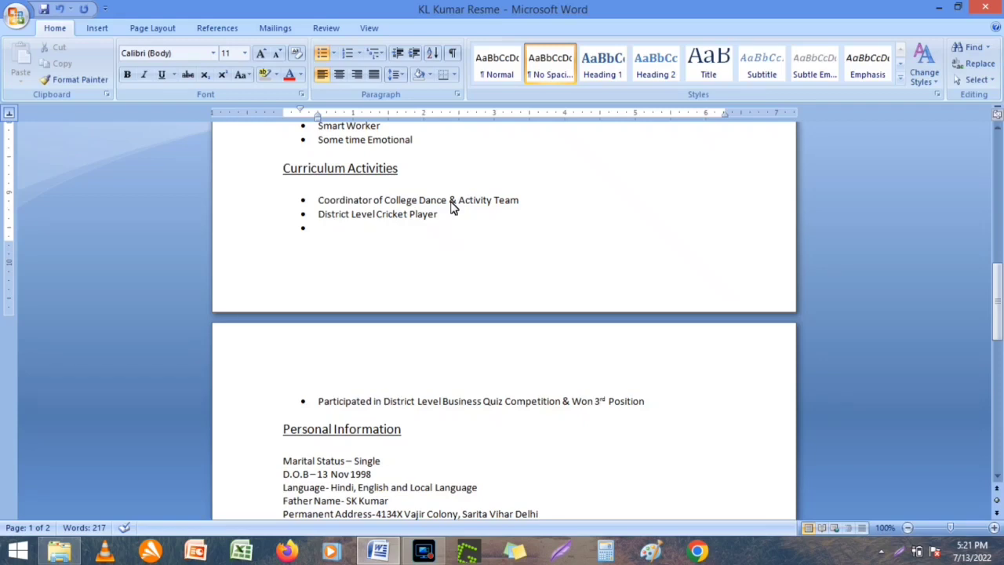
text(Part of Co)
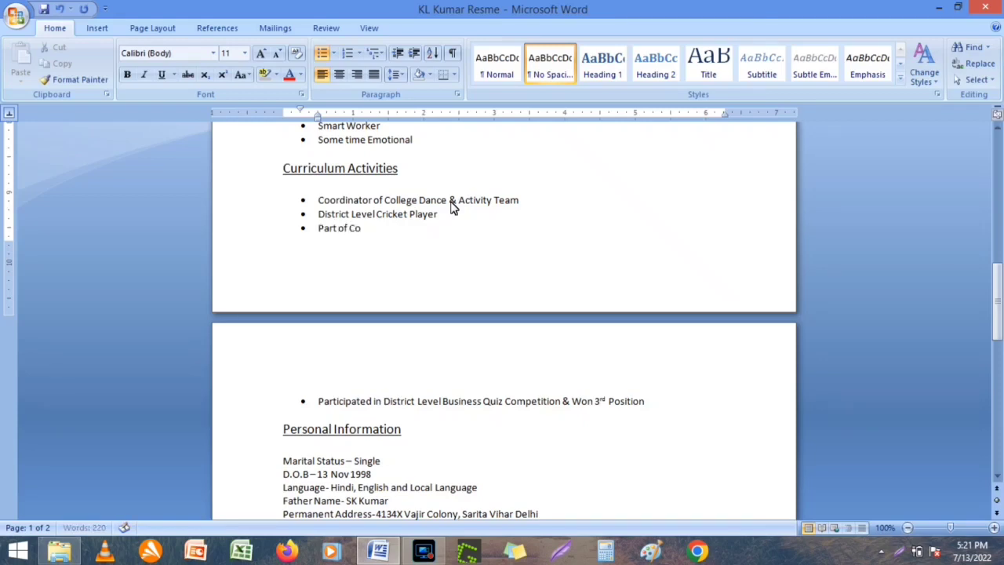
text(llege)
text( Ma)
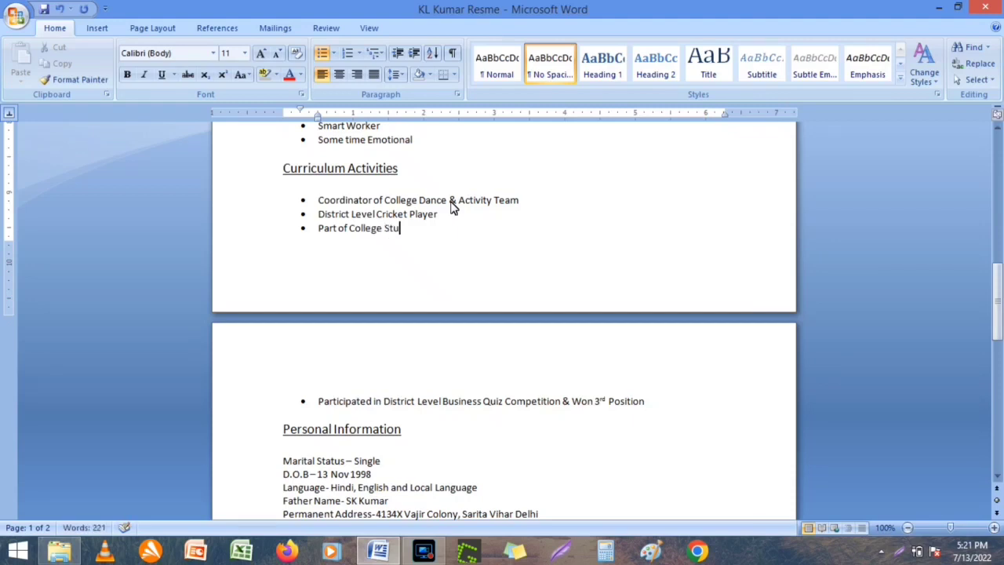
key(BackSpace)
key(BackSpace)
text(Management Comit)
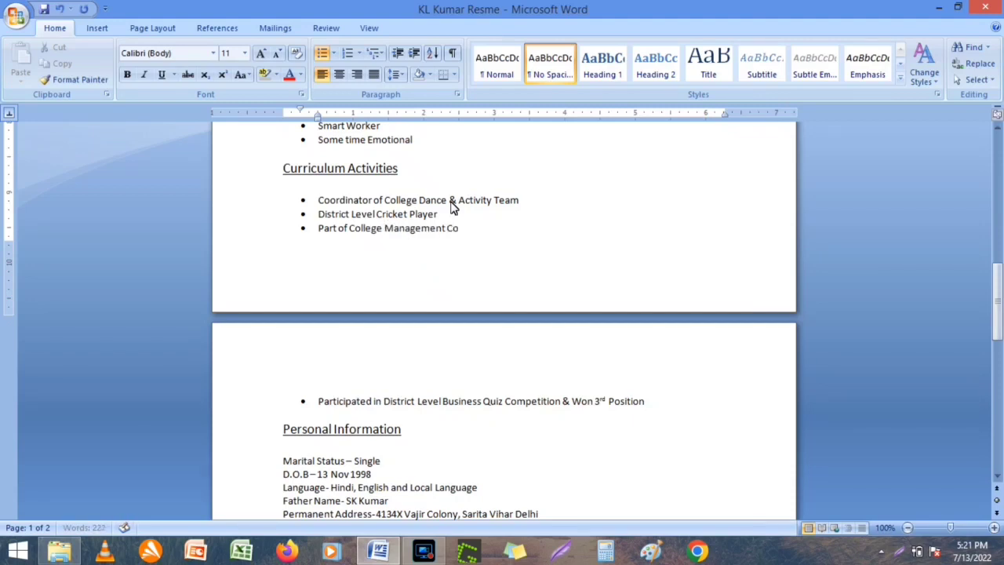
text(ee)
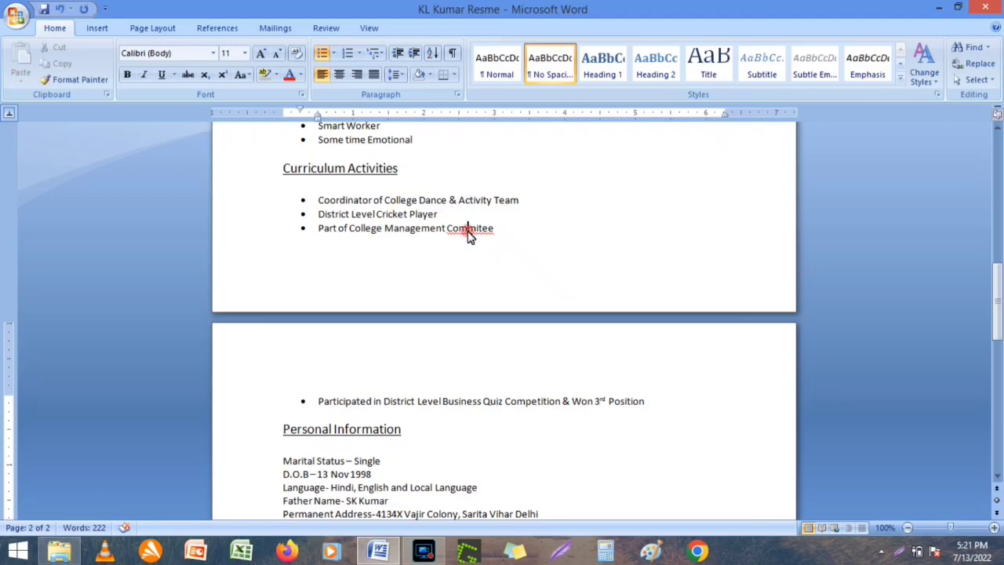
right_click(468, 229)
click(535, 245)
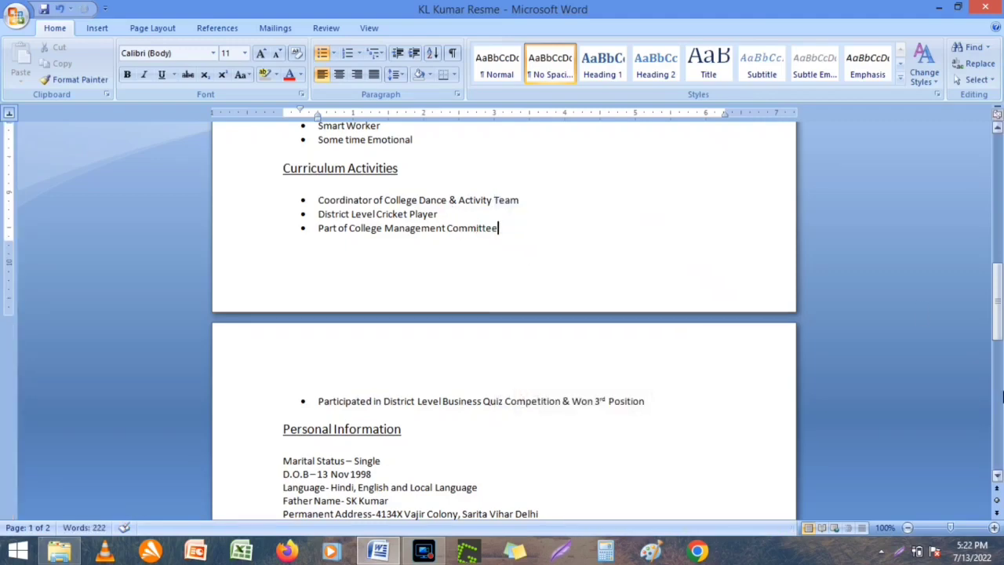
click(997, 390)
mouse_move(1000, 374)
mouse_down()
mouse_move(1001, 190)
mouse_move(1001, 286)
mouse_up()
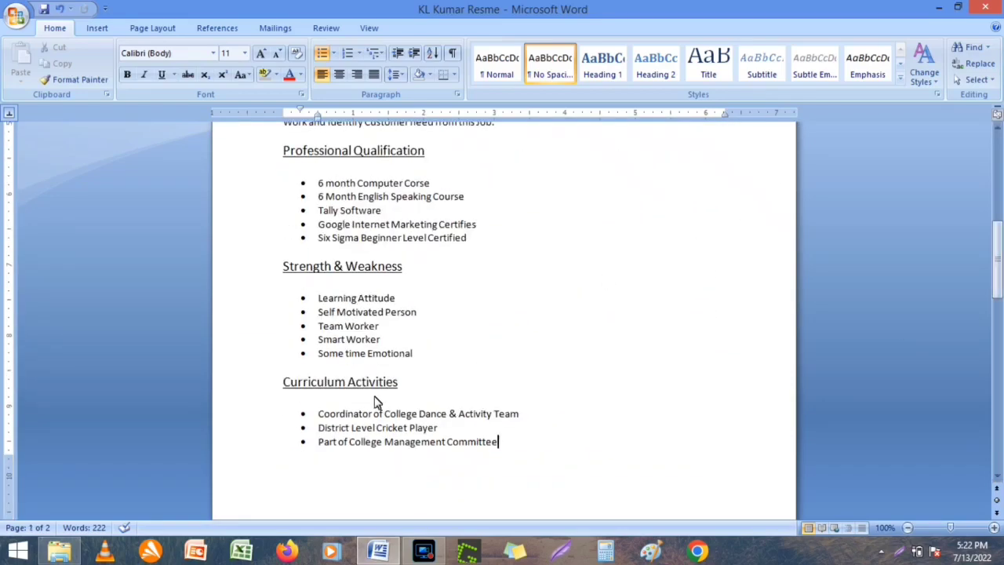
- Delete the 'Some time Emotional' bullet from Strength & Weakness
click(420, 361)
key(BackSpace)
key(BackSpace)
key(BackSpace)
key(BackSpace)
key(BackSpace)
key(BackSpace)
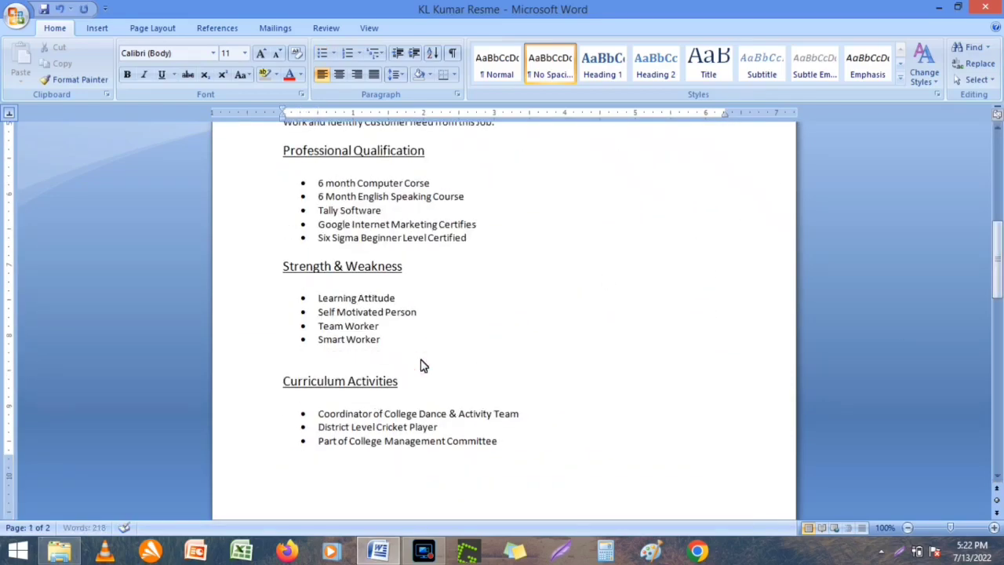
key(BackSpace)
key(ctrl+End)
key(Down)
key(Down)
key(Down)
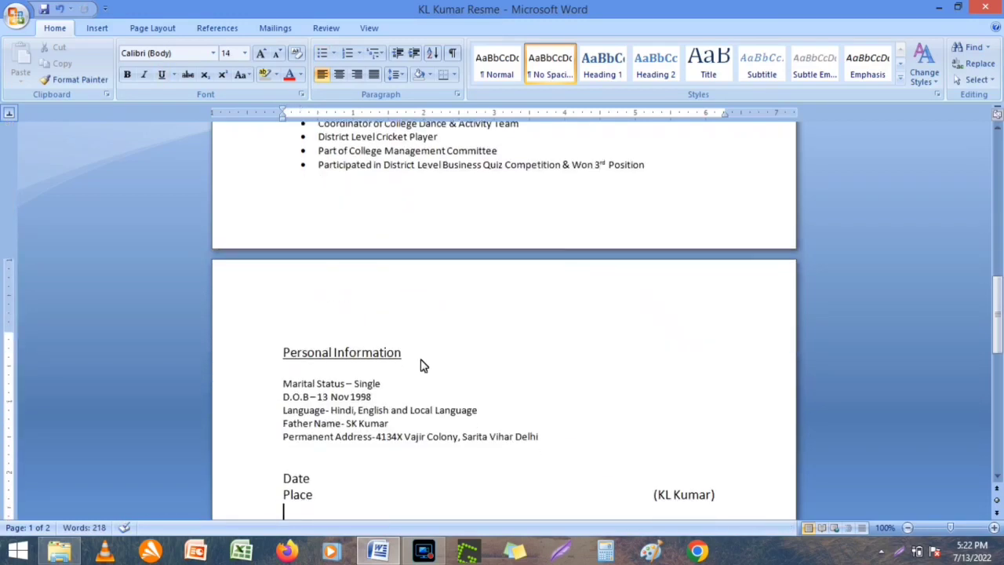
key(Down)
key(Down)
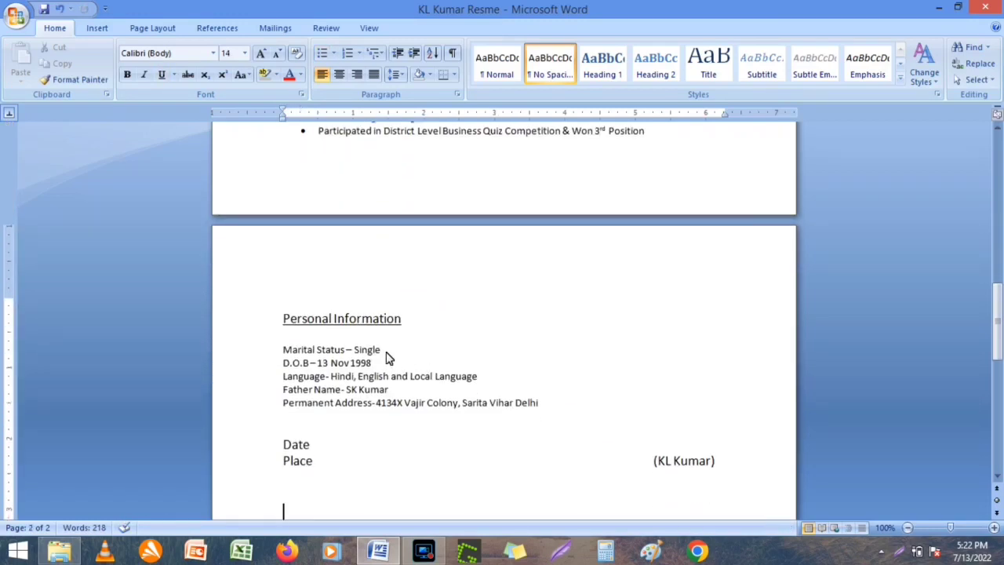
- Add a 'Native Place- Uttar Pradesh' line below the D.O.B line
click(389, 354)
click(422, 364)
key(Return)
text(Native)
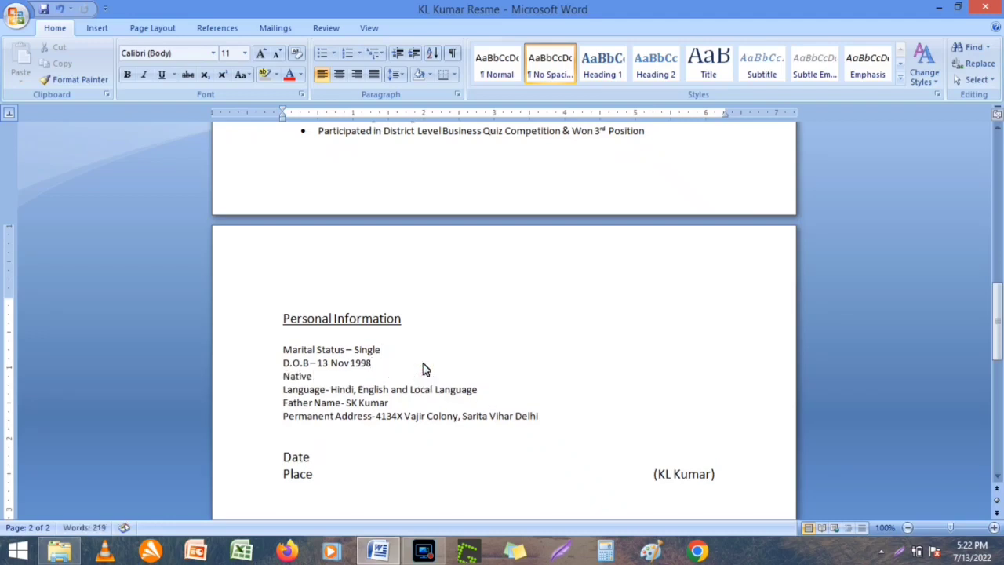
text( Place- uttar Pr)
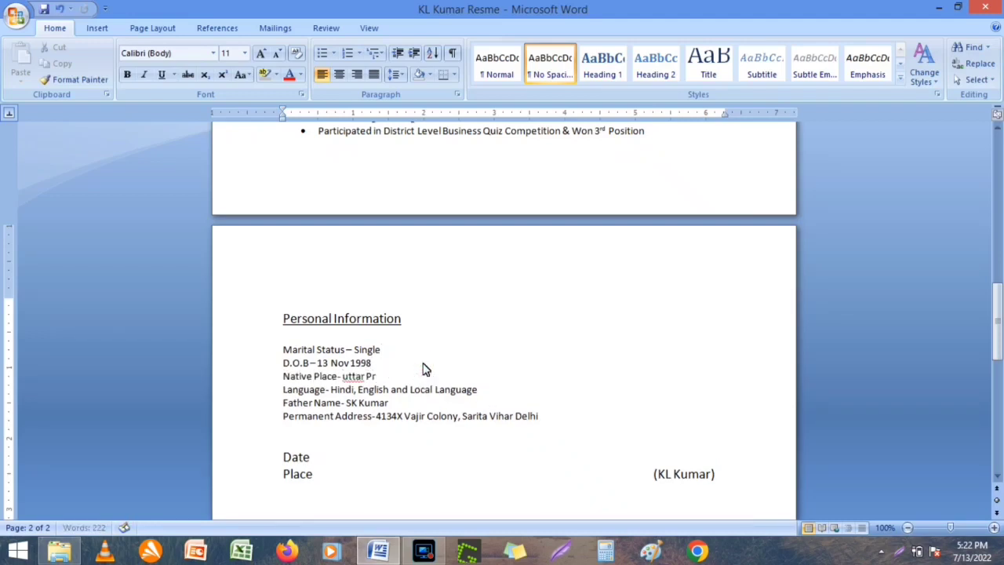
text(adesh)
click(348, 377)
key(BackSpace)
text(U)
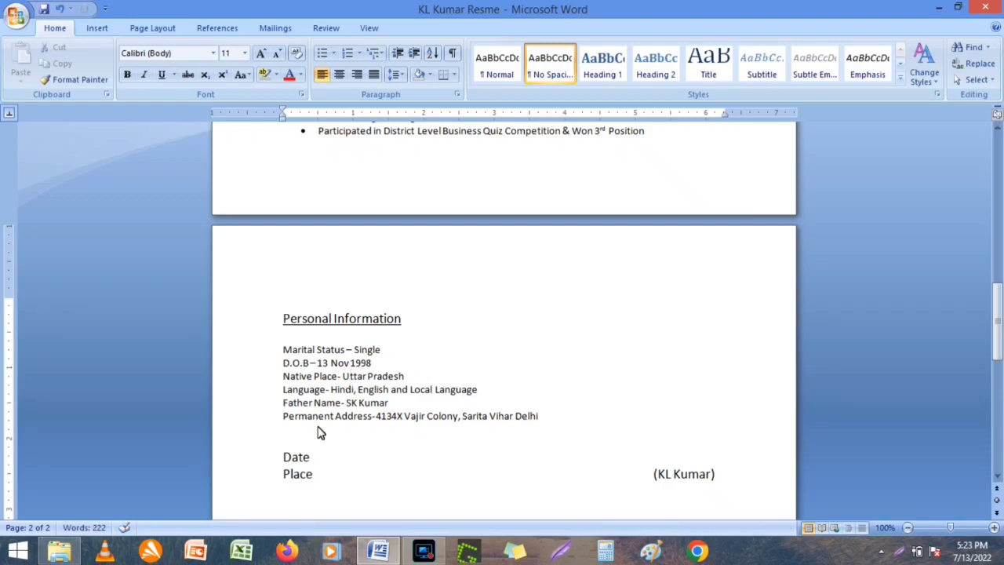
- Finish the closing lines so they read Date- and Place-
click(380, 443)
key(Return)
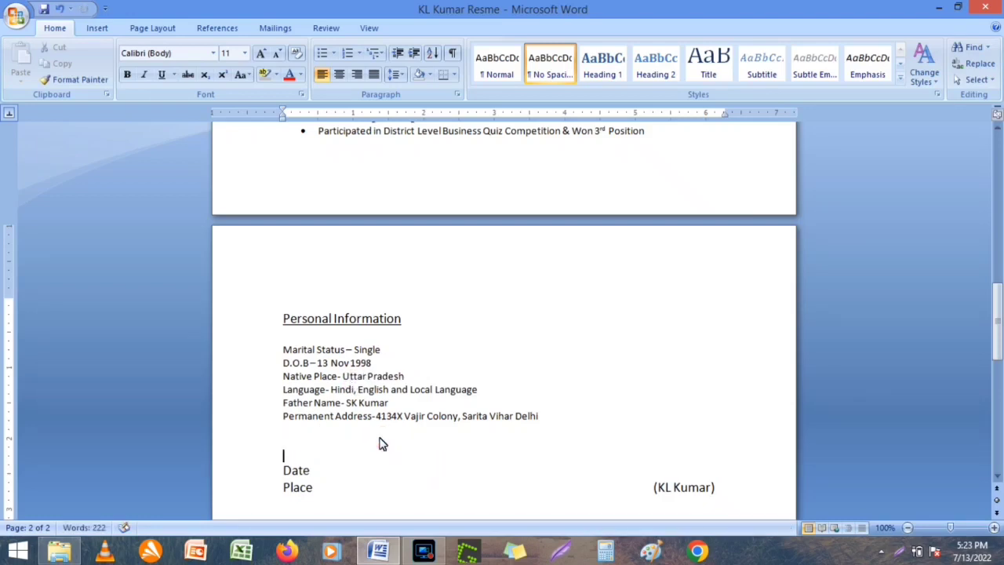
text(-)
key(Return)
click(320, 506)
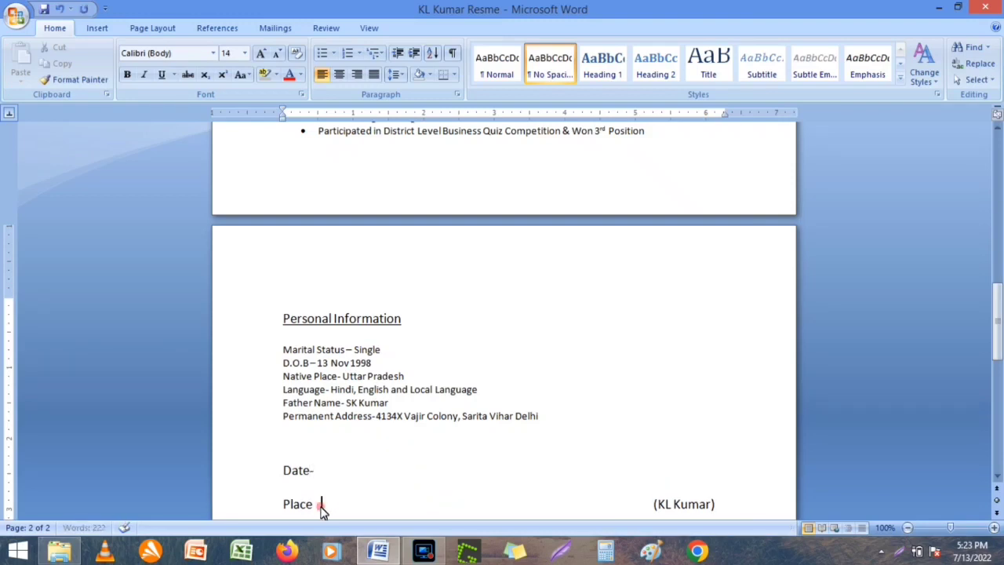
key(BackSpace)
key(BackSpace)
text(e-)
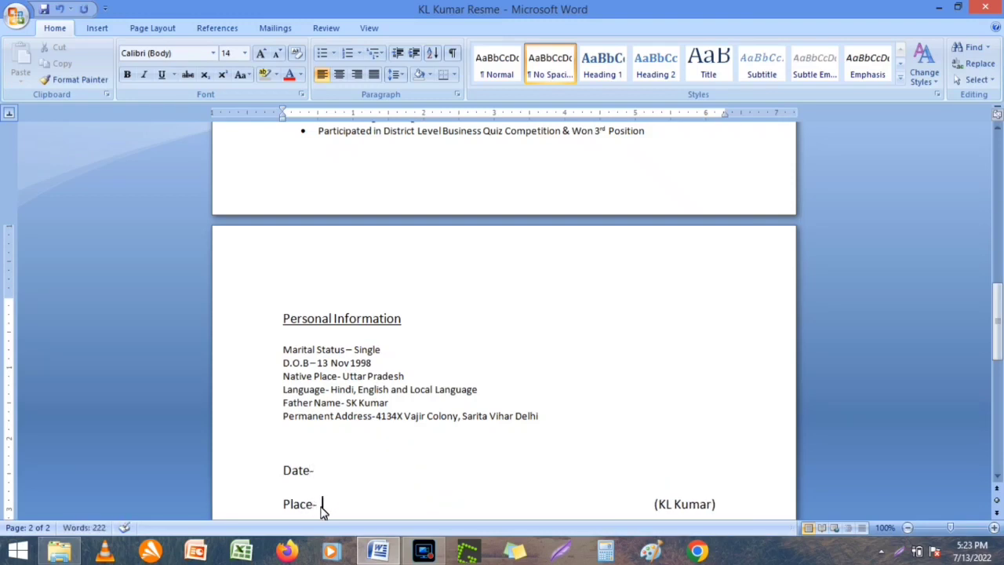
- Check the View ribbon, then return to Home and open the Office button menu
click(369, 27)
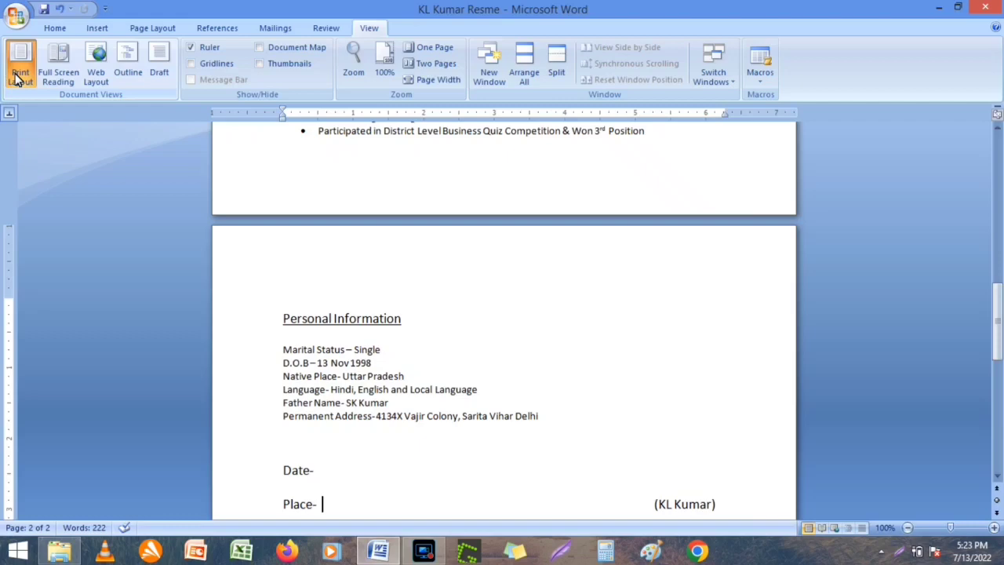
click(478, 295)
click(55, 28)
click(15, 16)
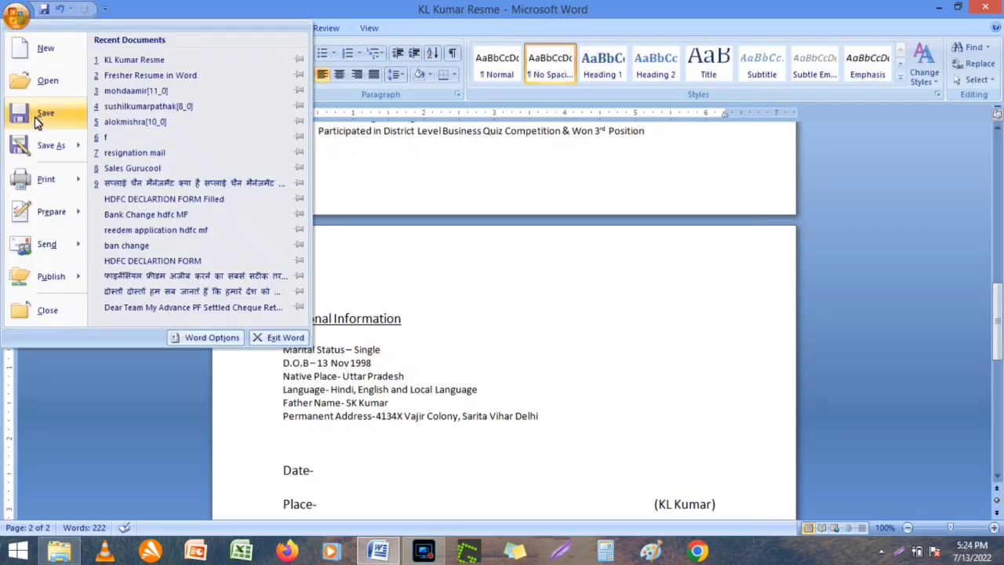
- Preview both resume pages side by side in Print Preview, then close it
click(152, 152)
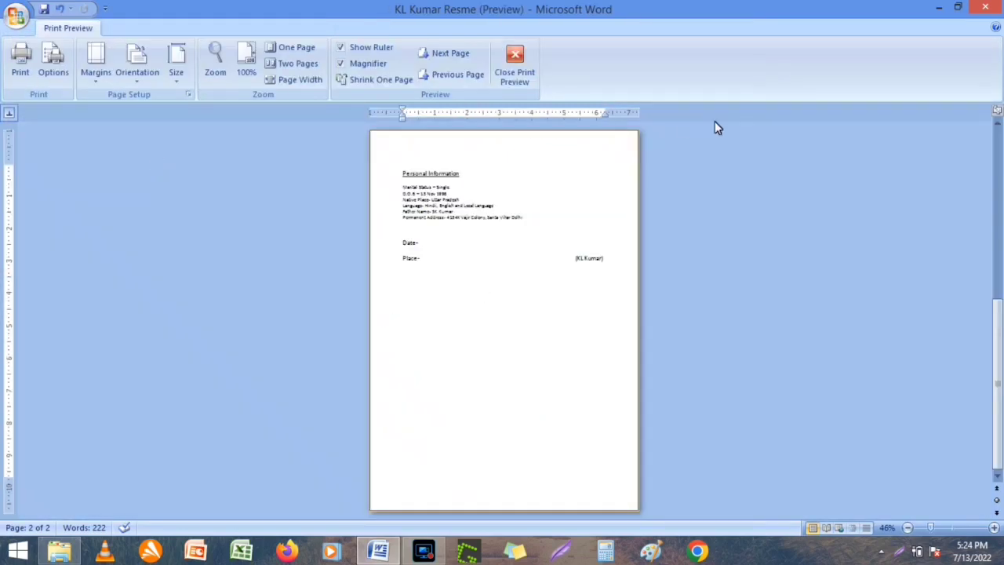
click(1001, 147)
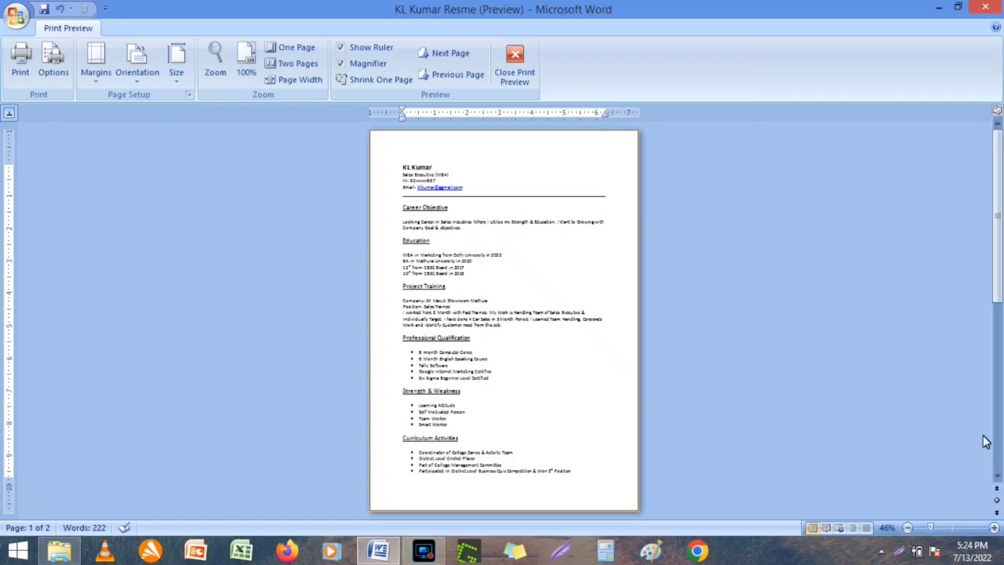
click(995, 528)
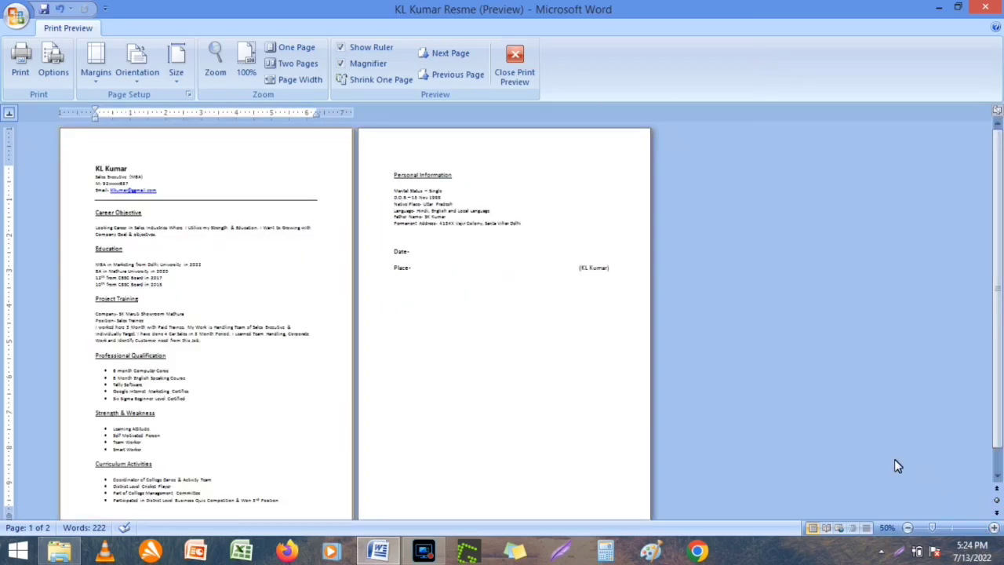
click(515, 66)
- Zoom in and draw a one-inch square text box at the header's top right
click(1000, 180)
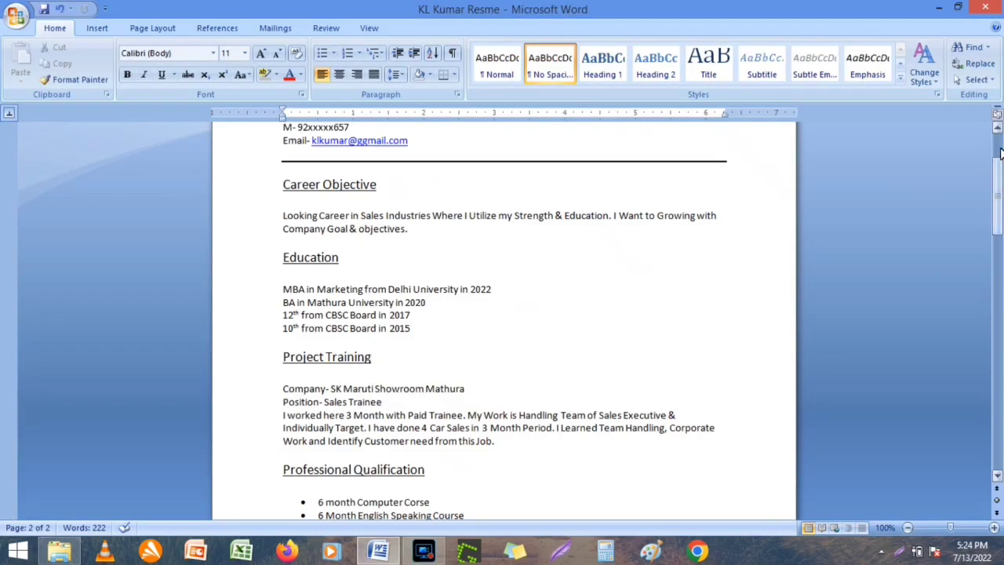
click(995, 528)
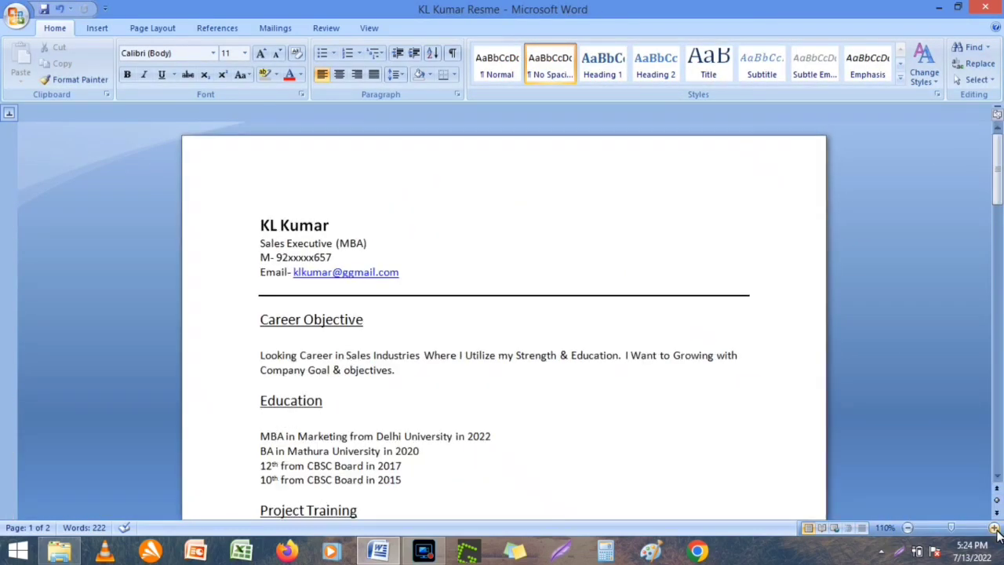
click(997, 476)
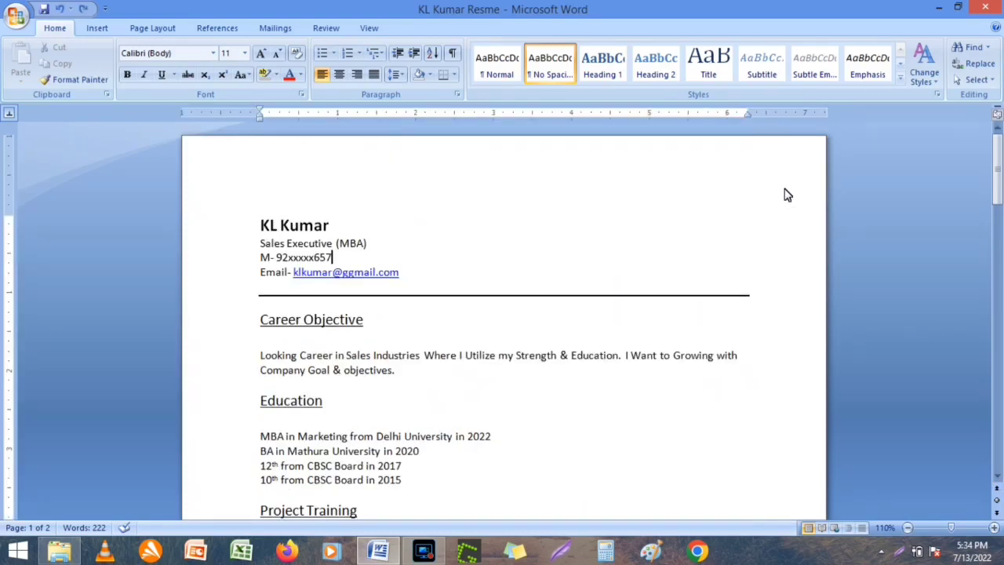
click(99, 29)
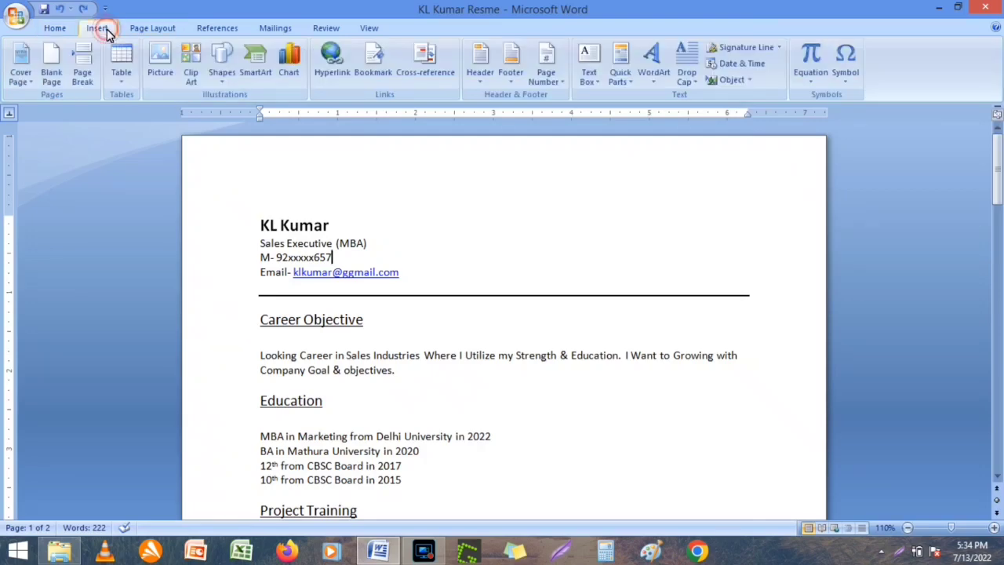
click(223, 71)
click(216, 112)
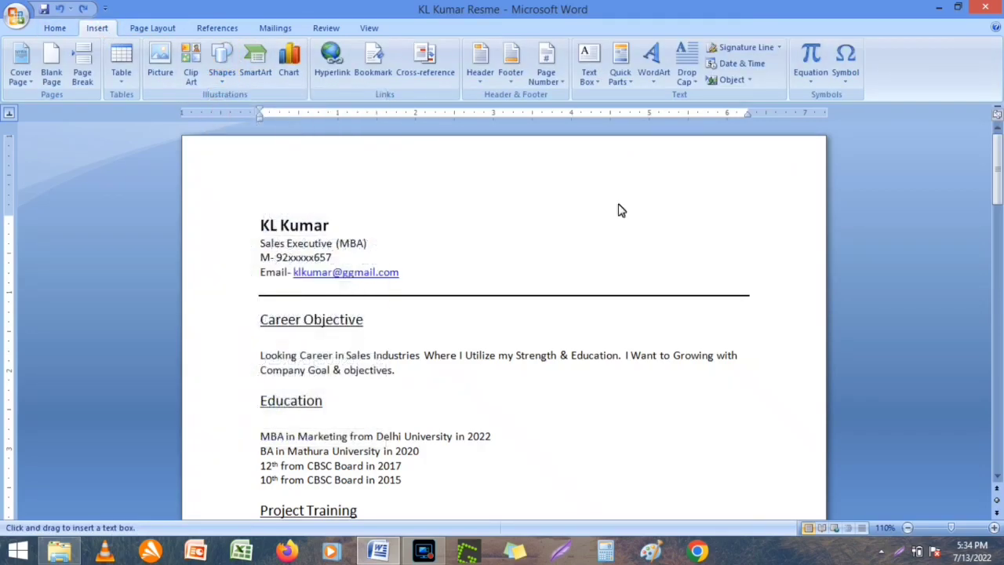
click(629, 206)
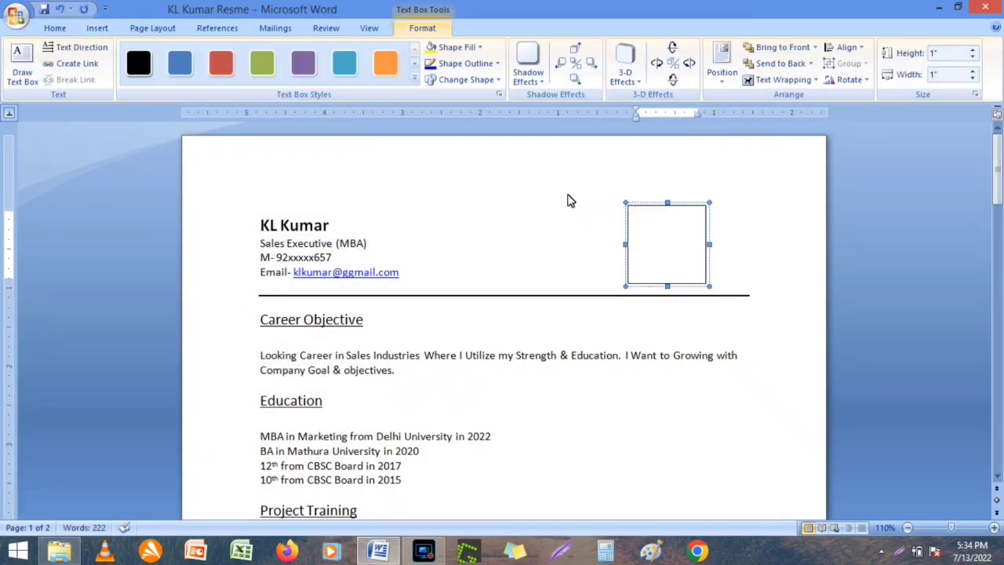
click(95, 29)
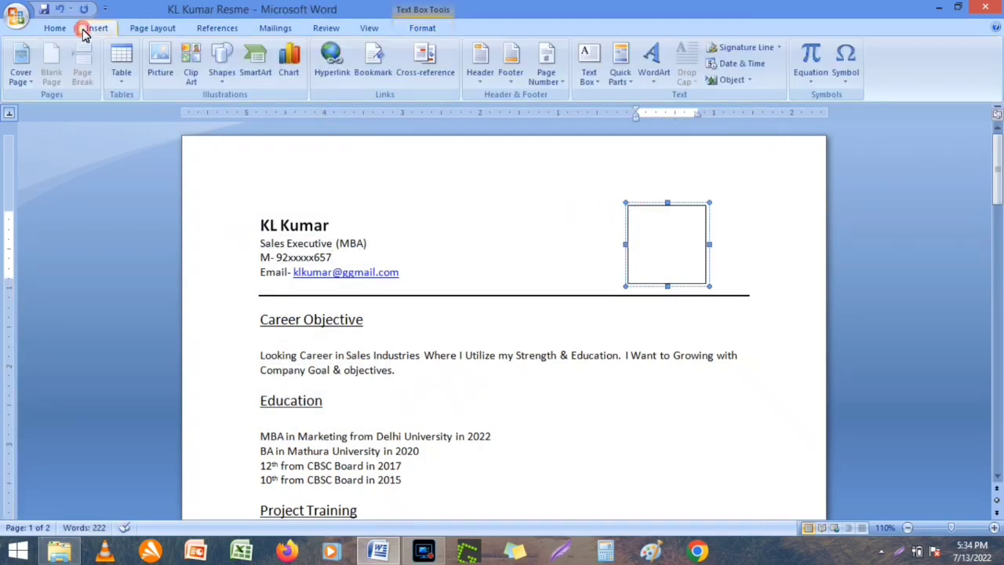
- Insert the photo DSC04190 into the header text box
click(161, 69)
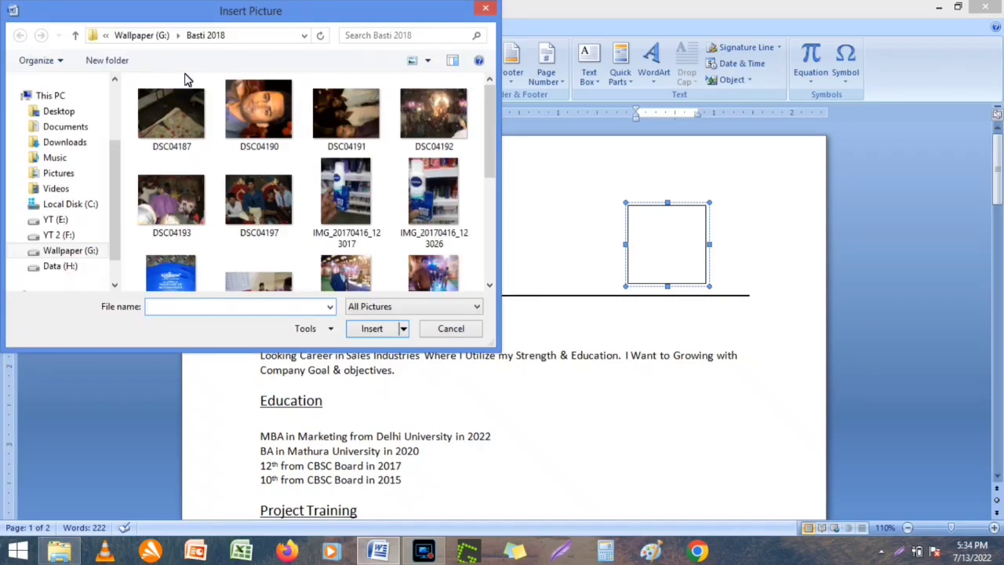
click(259, 118)
click(372, 329)
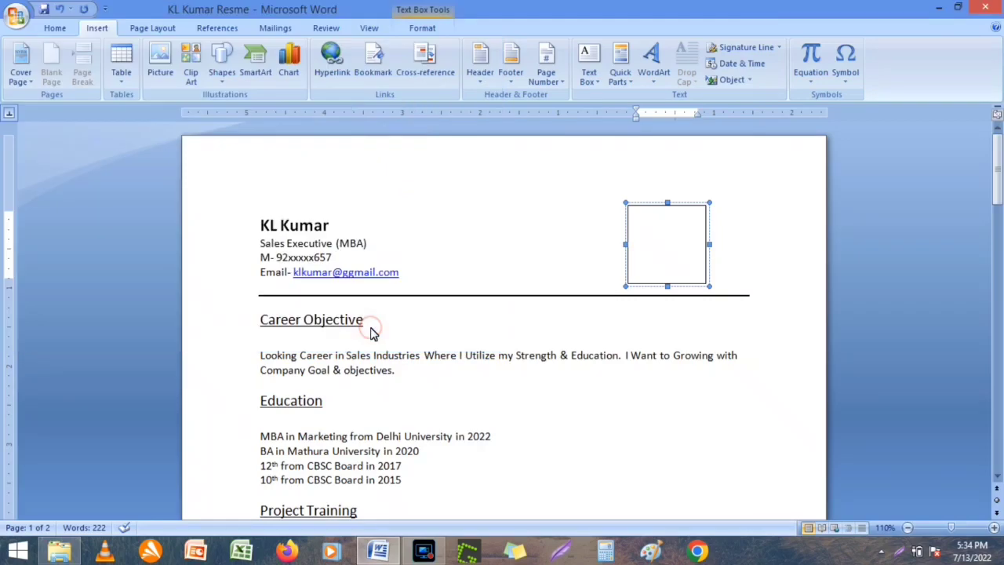
click(773, 284)
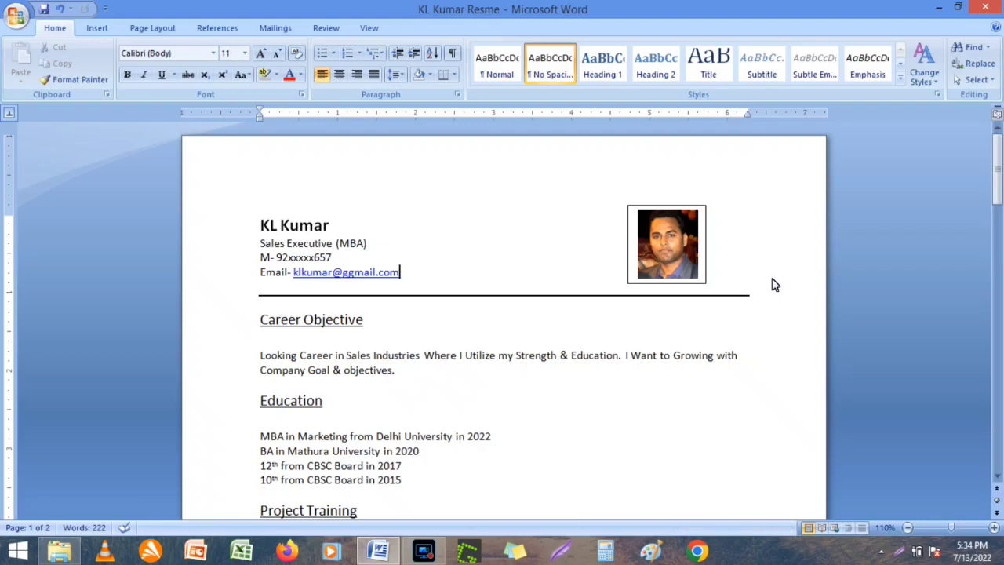
click(472, 160)
click(405, 359)
click(665, 251)
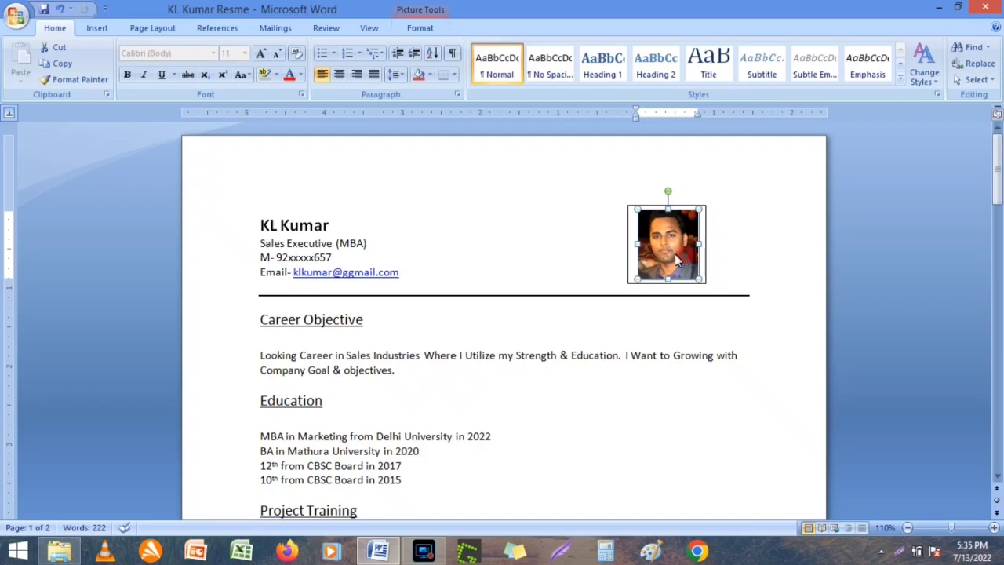
- Enlarge the text box and photo so the picture fills the frame
click(705, 287)
drag(706, 287, 744, 314)
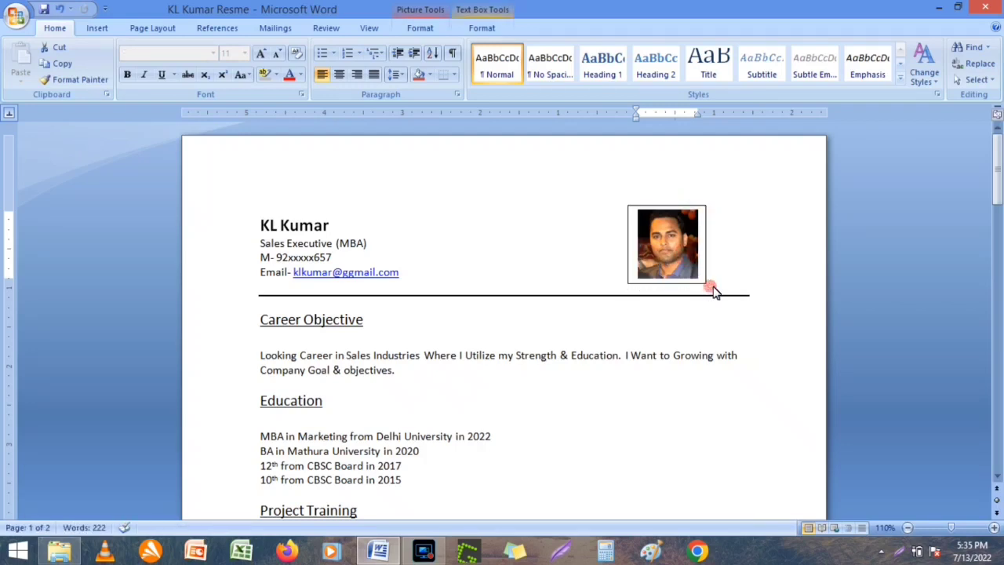
click(688, 271)
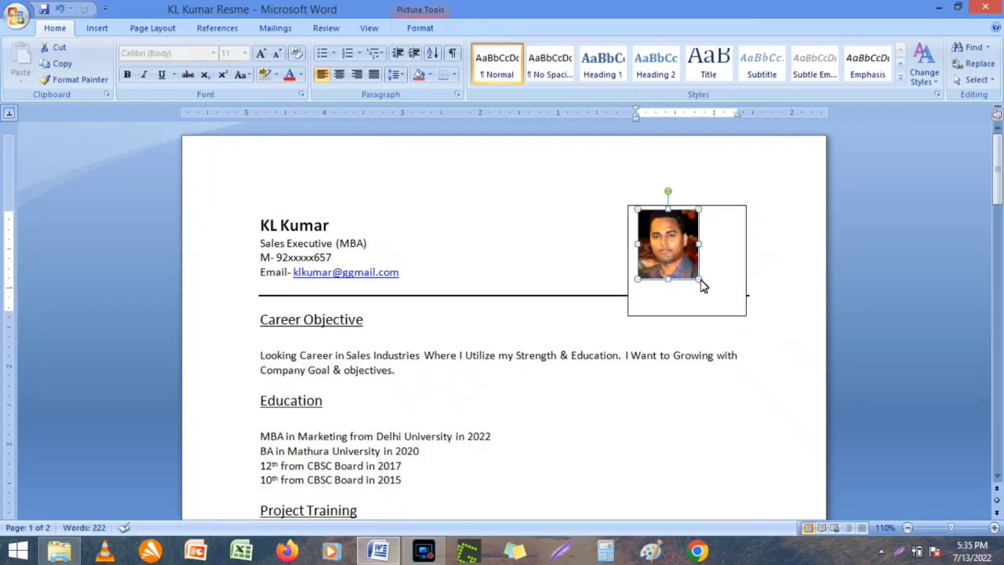
mouse_move(698, 281)
mouse_down()
mouse_move(741, 312)
mouse_move(730, 295)
mouse_up()
click(744, 312)
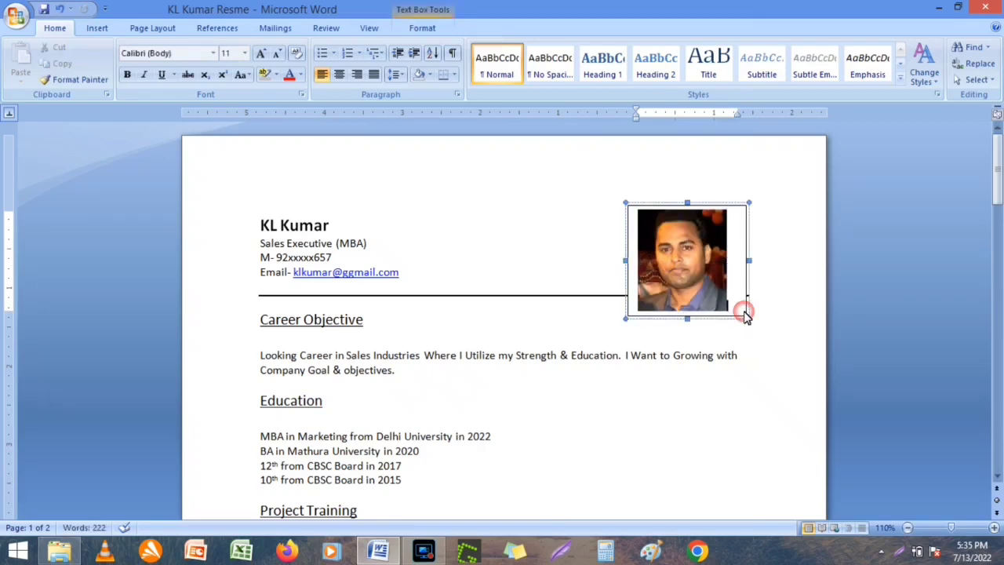
drag(749, 269, 738, 268)
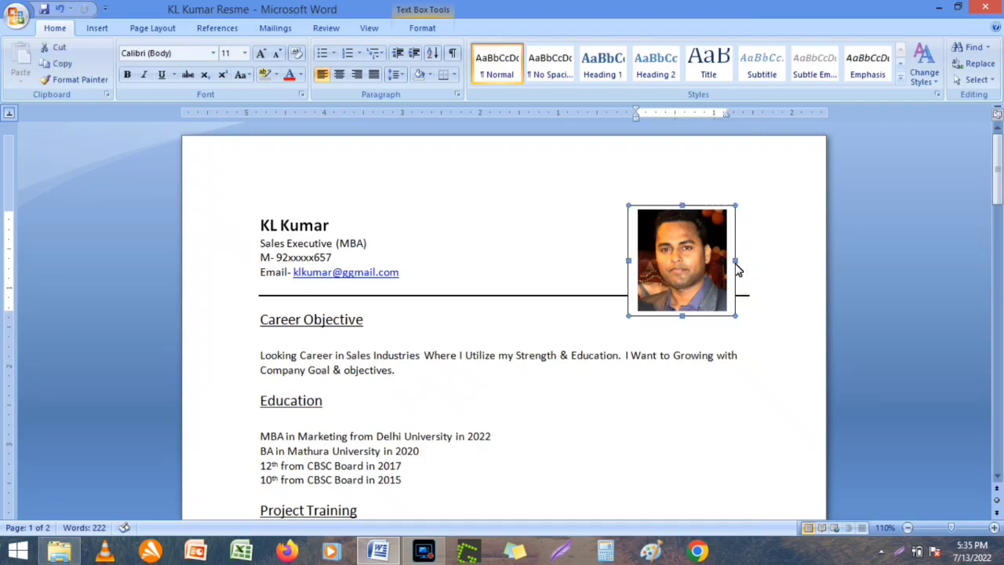
click(777, 233)
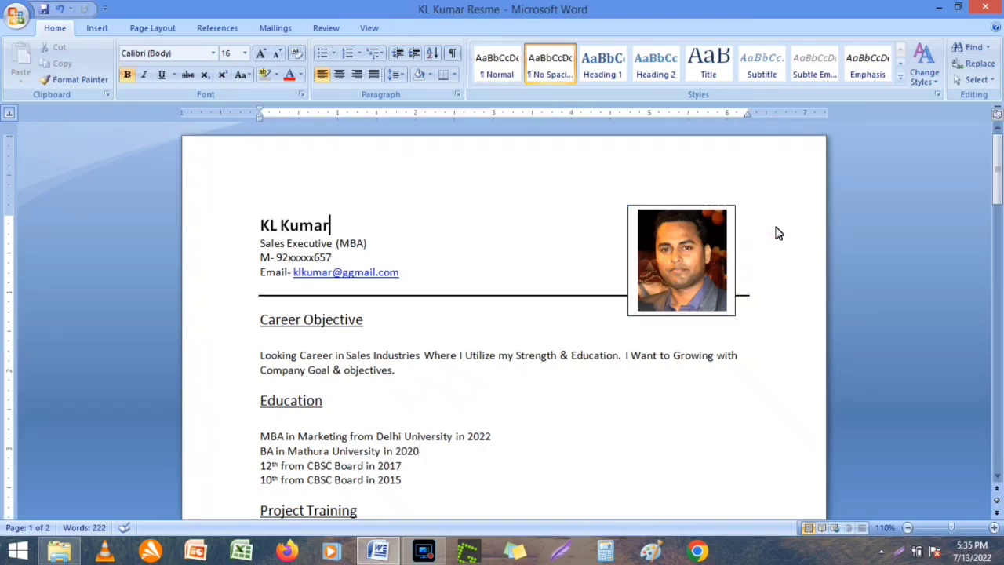
- Shrink the photo slightly and fit the text box snugly around it above the divider
click(709, 256)
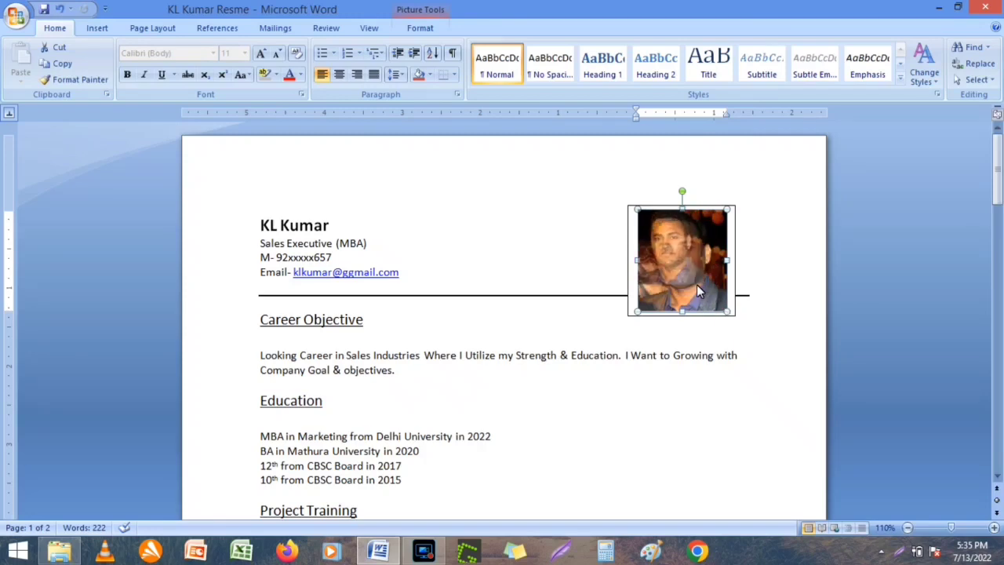
drag(709, 298, 702, 294)
click(734, 315)
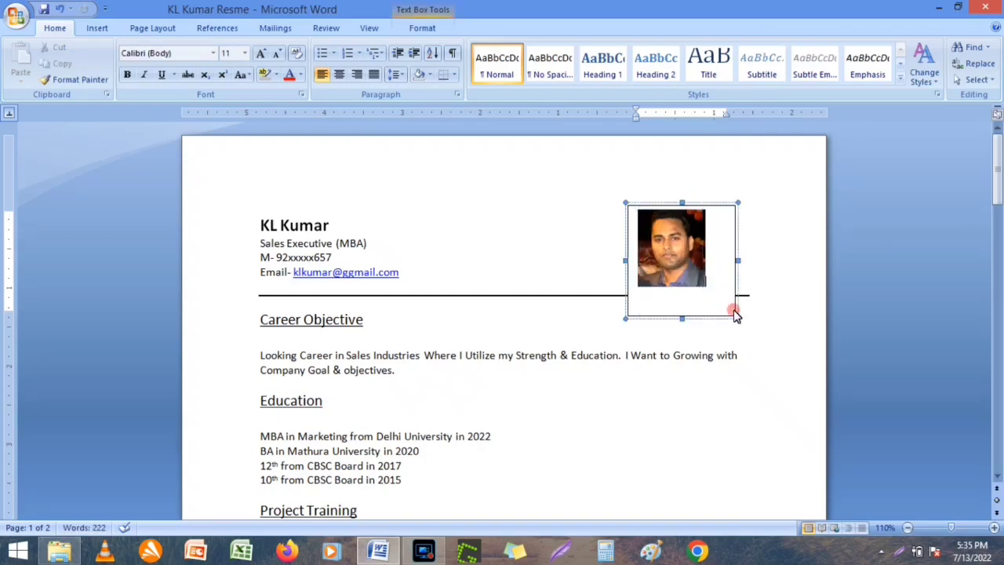
drag(738, 324, 712, 291)
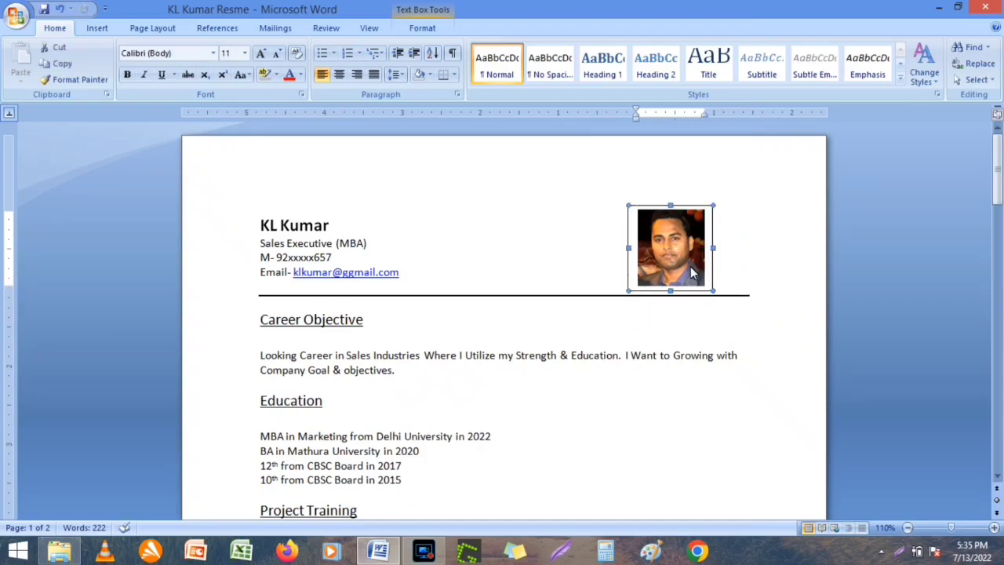
click(755, 267)
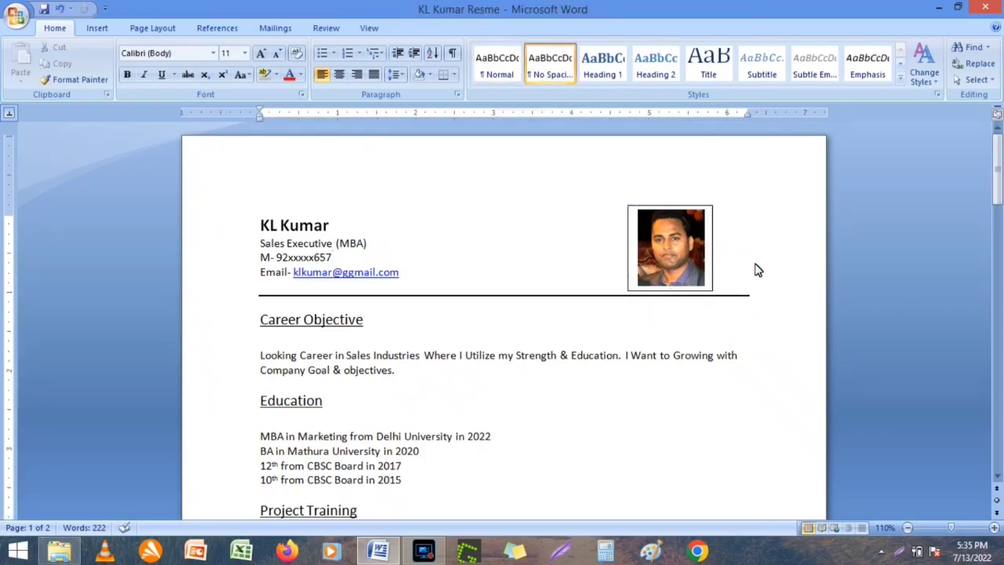